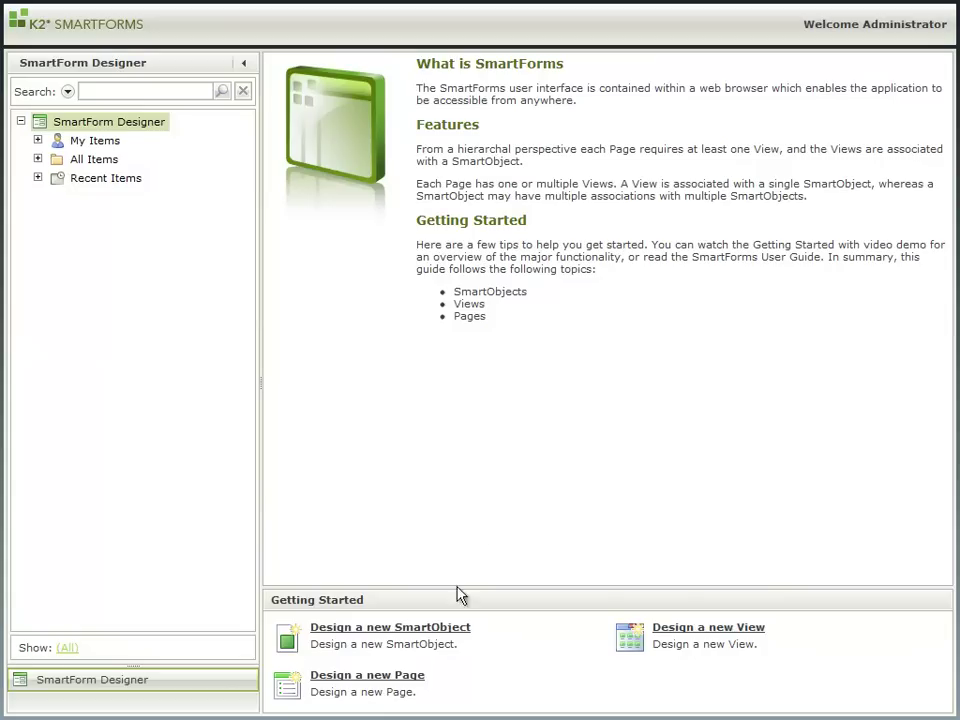
Step: Start a new SmartObject named Employee and advance to defining its properties
{"action": "left_click", "coordinate": [448, 628]}
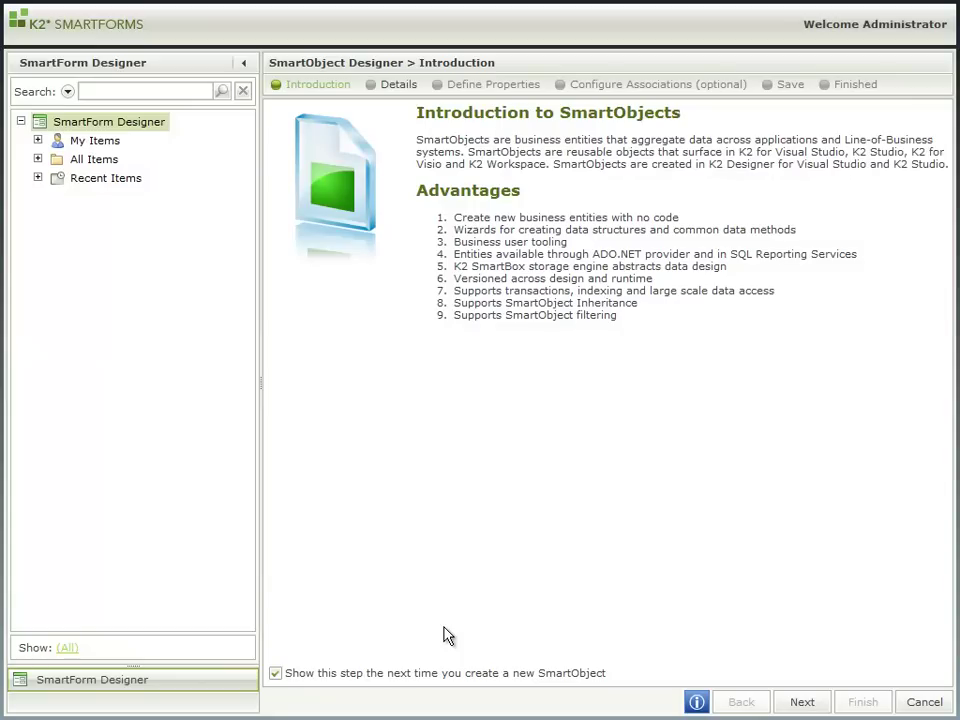
{"action": "left_click", "coordinate": [799, 702]}
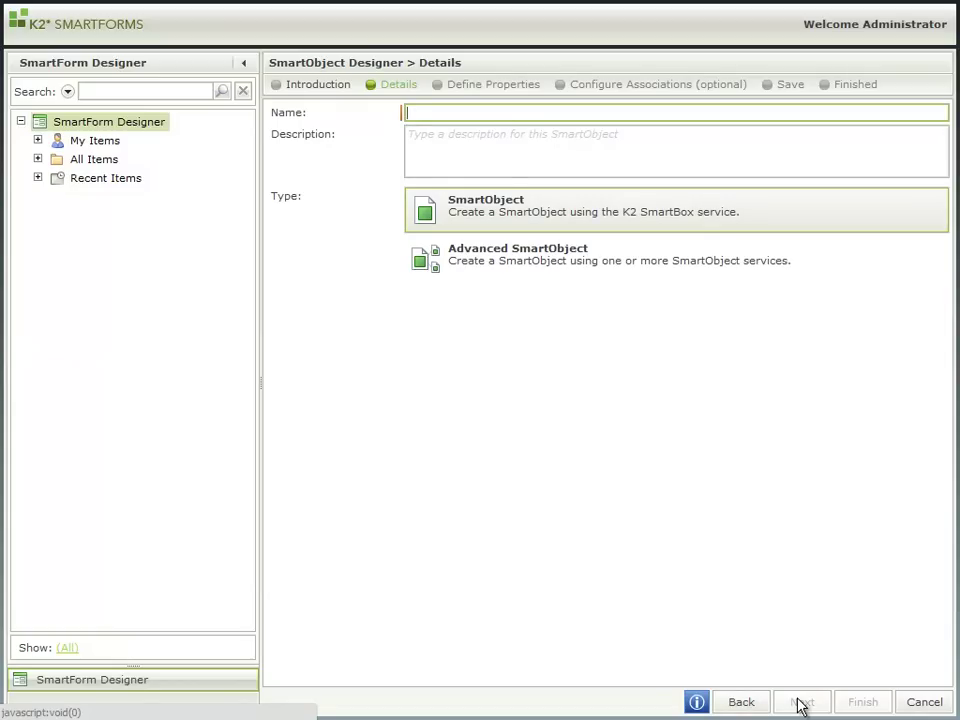
{"action": "type", "text": "Employee"}
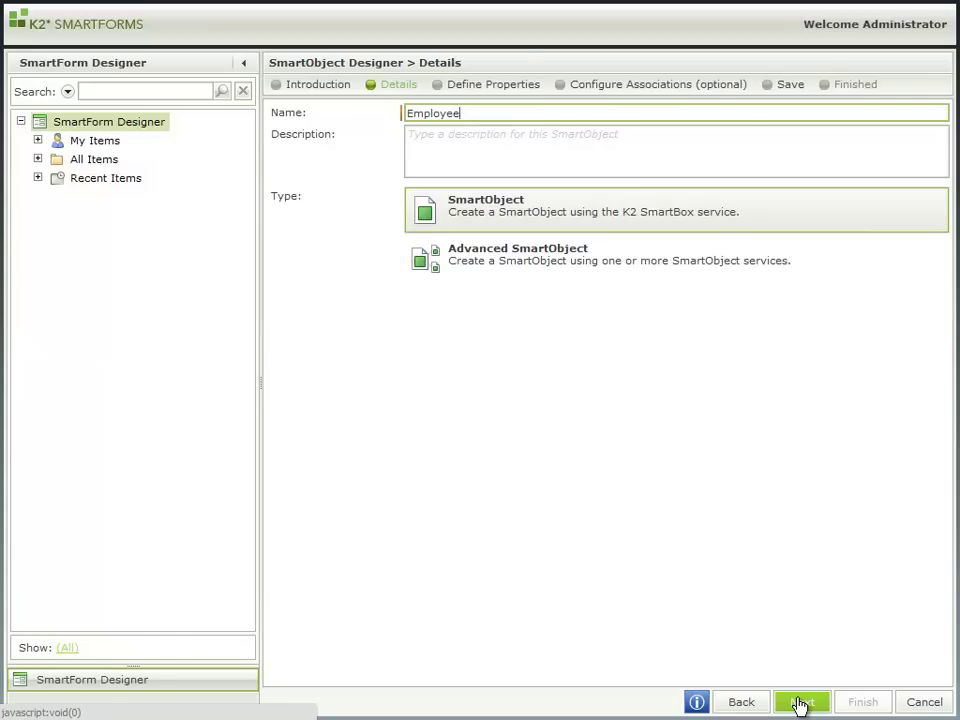
{"action": "left_click", "coordinate": [799, 703]}
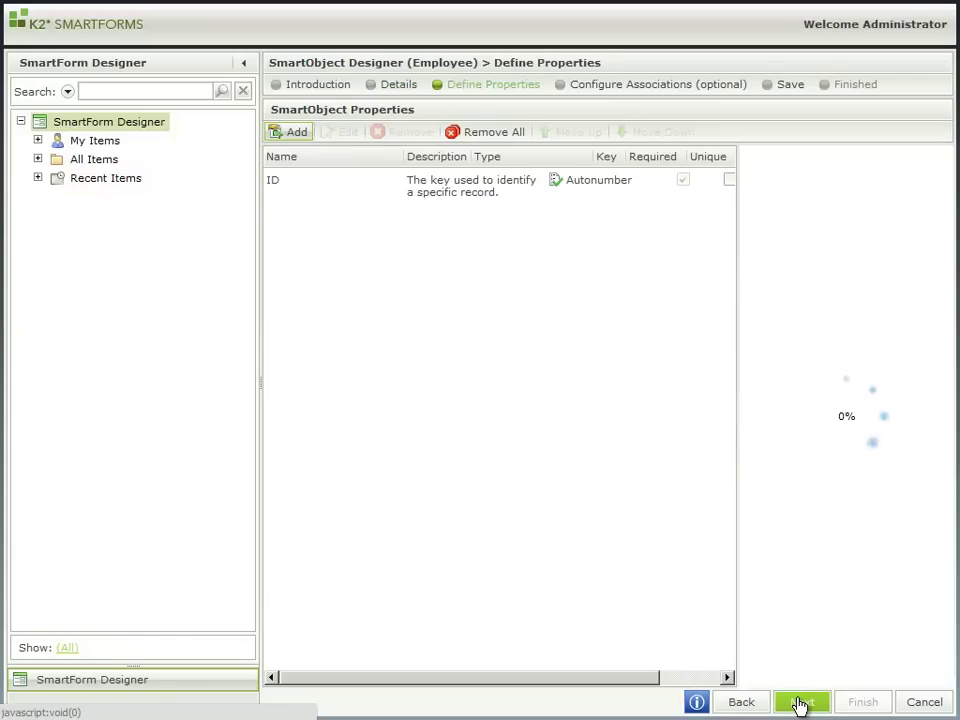
Step: Add First Name, Last Name and Email property rows to the Employee SmartObject
{"action": "left_click", "coordinate": [293, 139]}
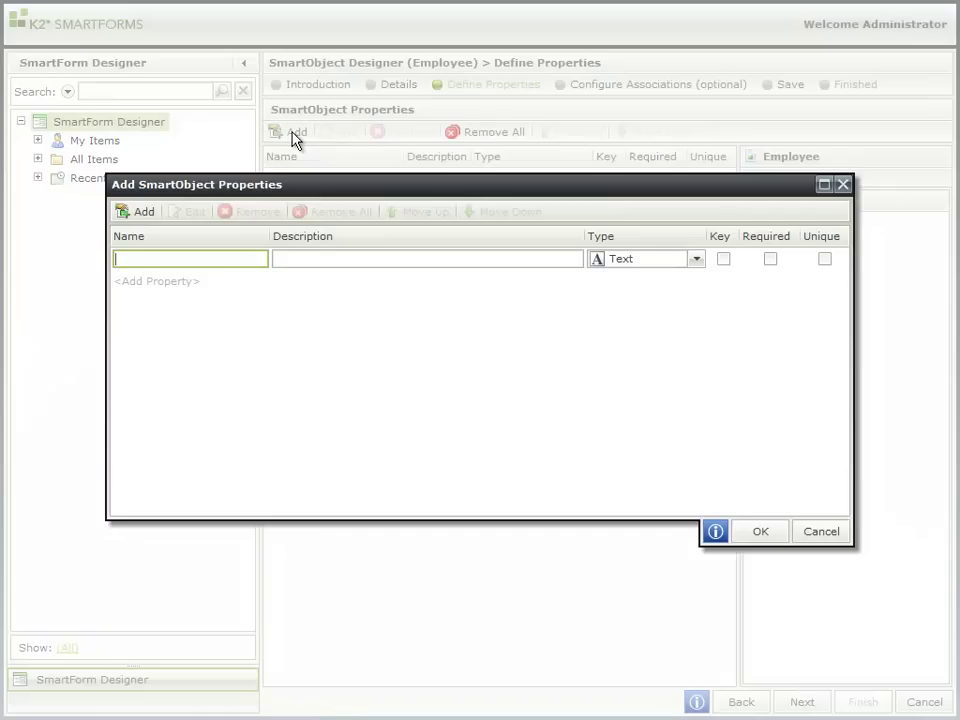
{"action": "type", "text": "First Name"}
{"action": "left_click", "coordinate": [139, 215]}
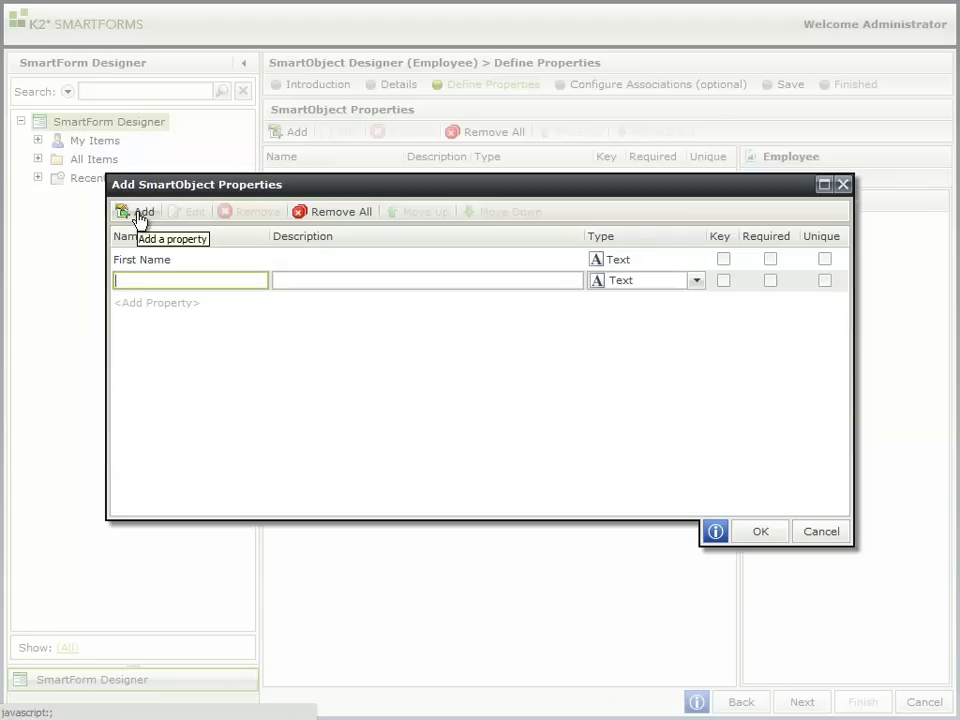
{"action": "type", "text": "Last Name"}
{"action": "left_click", "coordinate": [139, 214]}
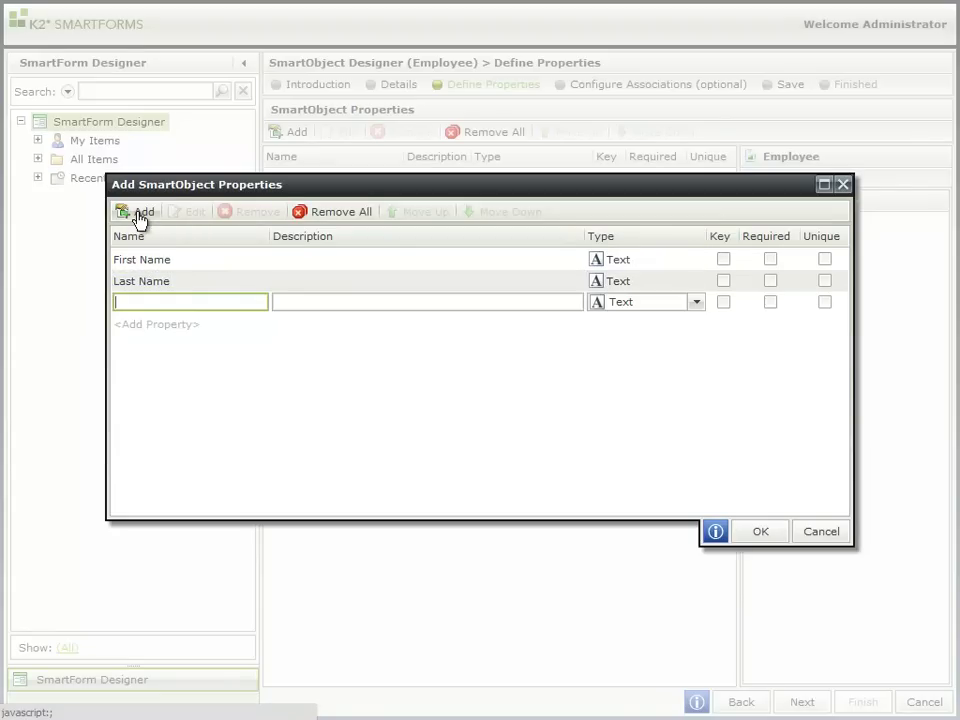
{"action": "type", "text": "Email"}
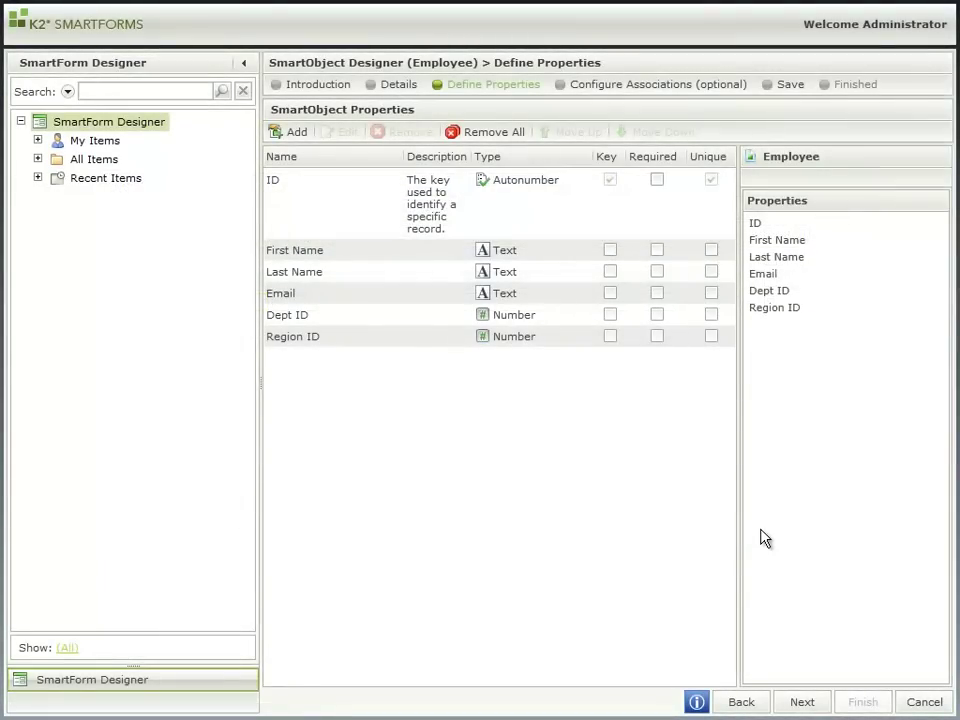
Step: Associate the Department SmartObject from Employee Management with Employee
{"action": "left_click", "coordinate": [805, 702]}
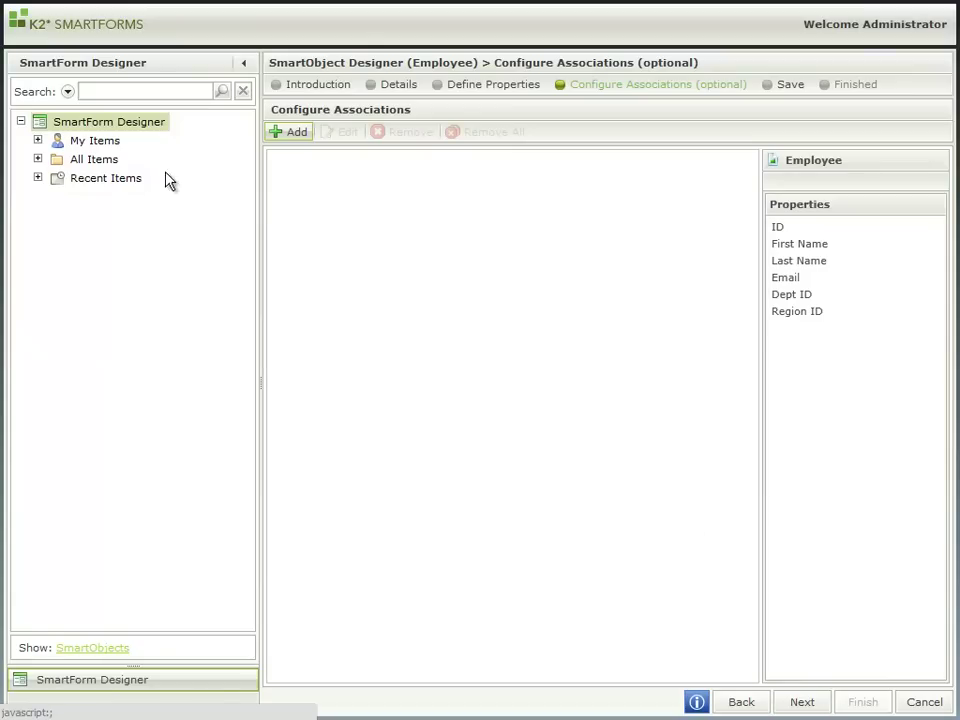
{"action": "left_click", "coordinate": [38, 160]}
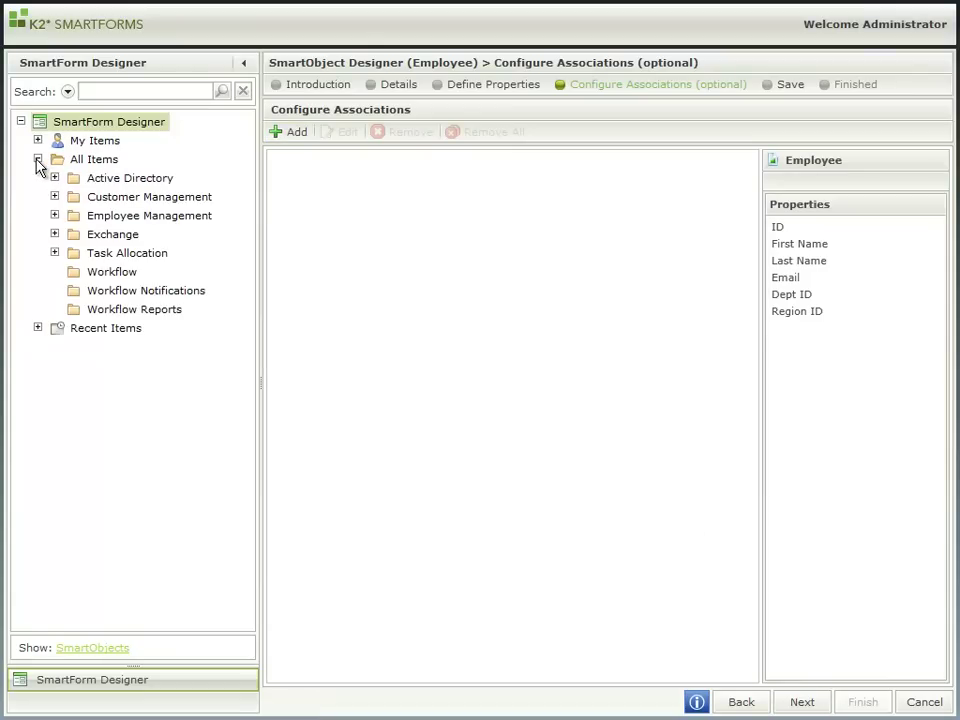
{"action": "left_click", "coordinate": [55, 215]}
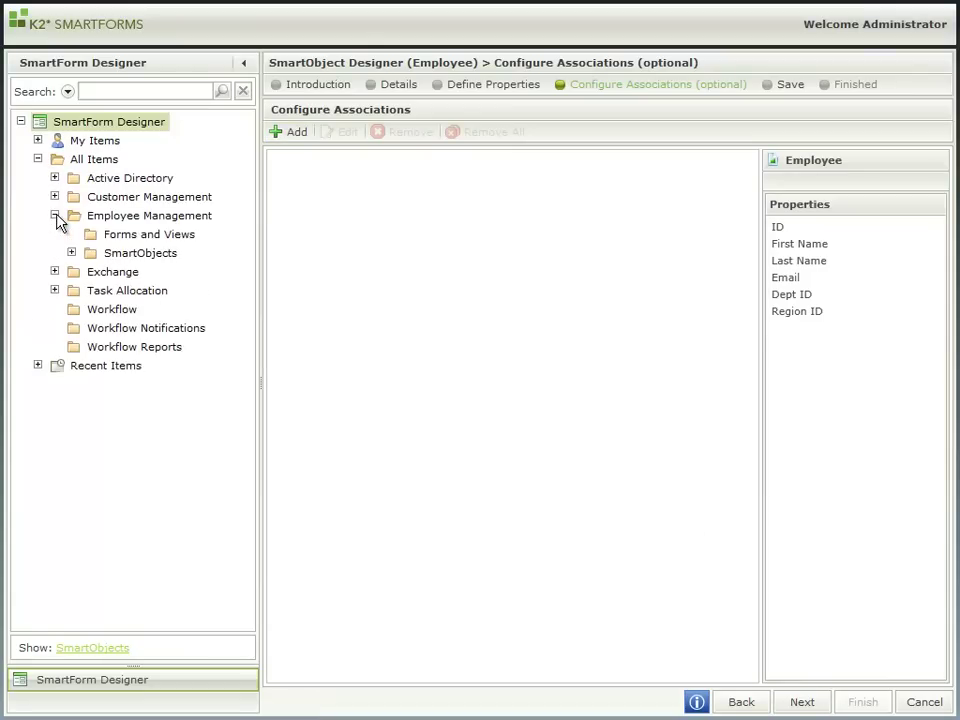
{"action": "left_click", "coordinate": [72, 253]}
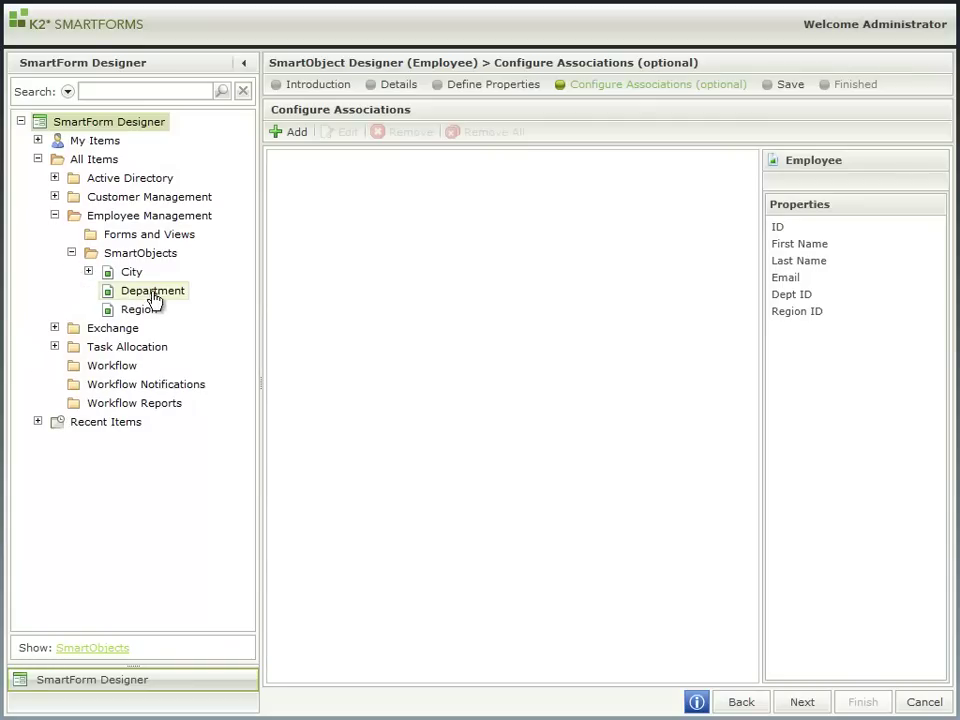
{"action": "left_click_drag", "start_coordinate": [152, 290], "coordinate": [407, 223]}
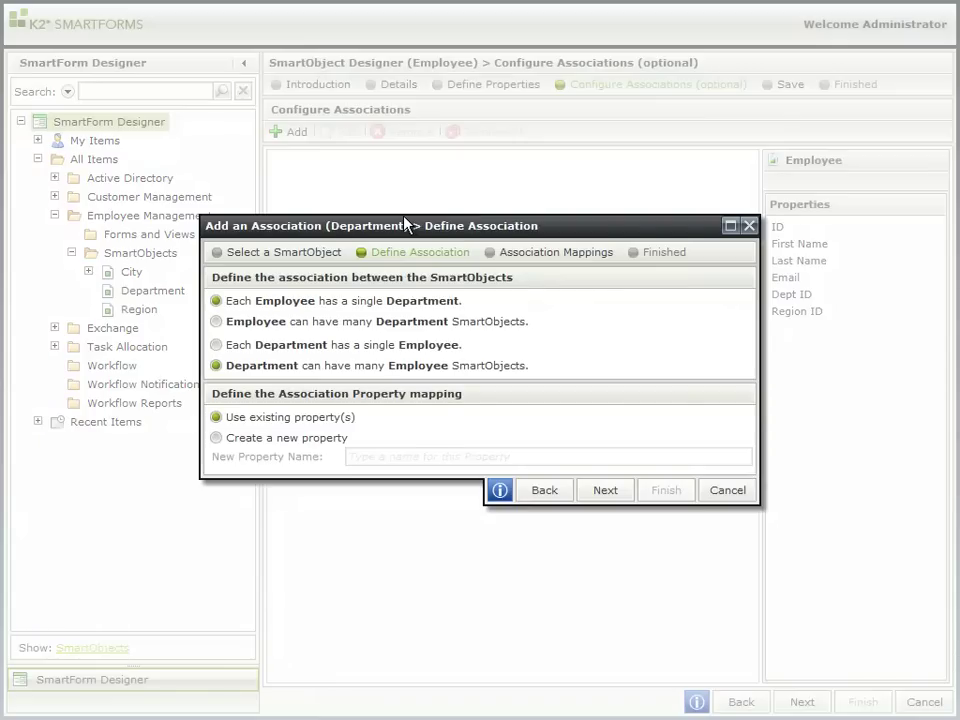
Step: Bind the Dept ID field to Department's ID field in the association mapping
{"action": "left_click", "coordinate": [613, 492]}
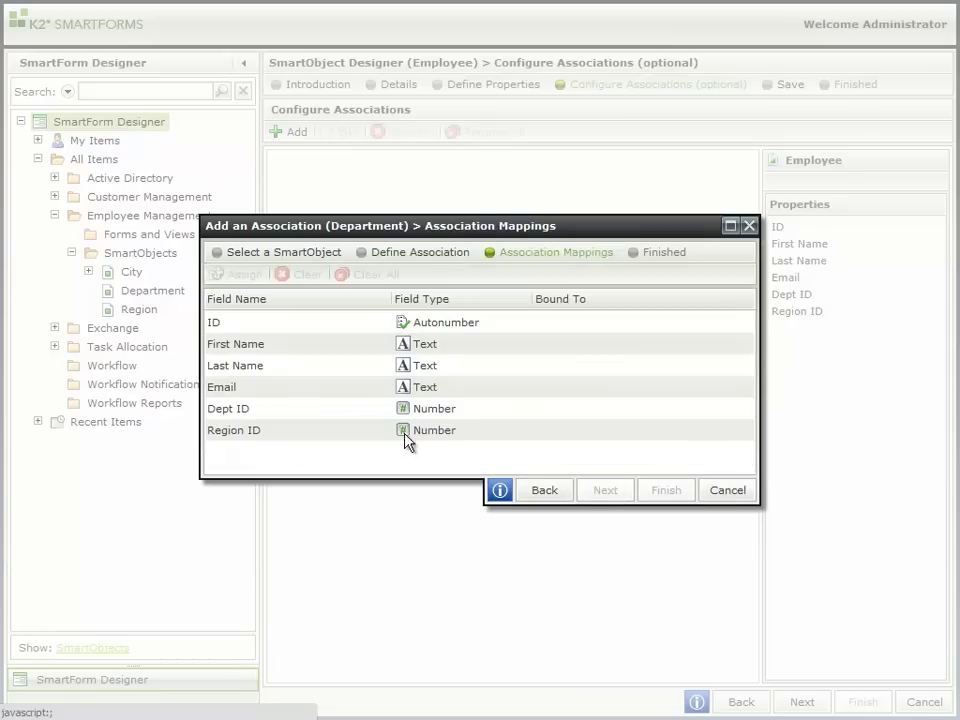
{"action": "left_click", "coordinate": [305, 410]}
{"action": "left_click", "coordinate": [257, 340], "text": "ctrl"}
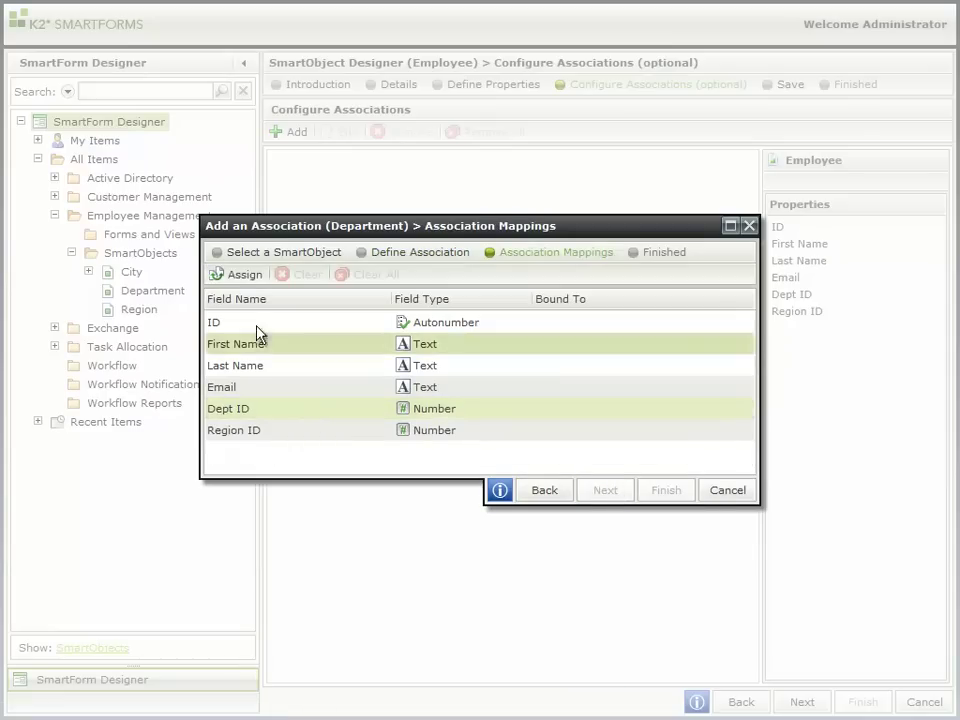
{"action": "left_click", "coordinate": [245, 273]}
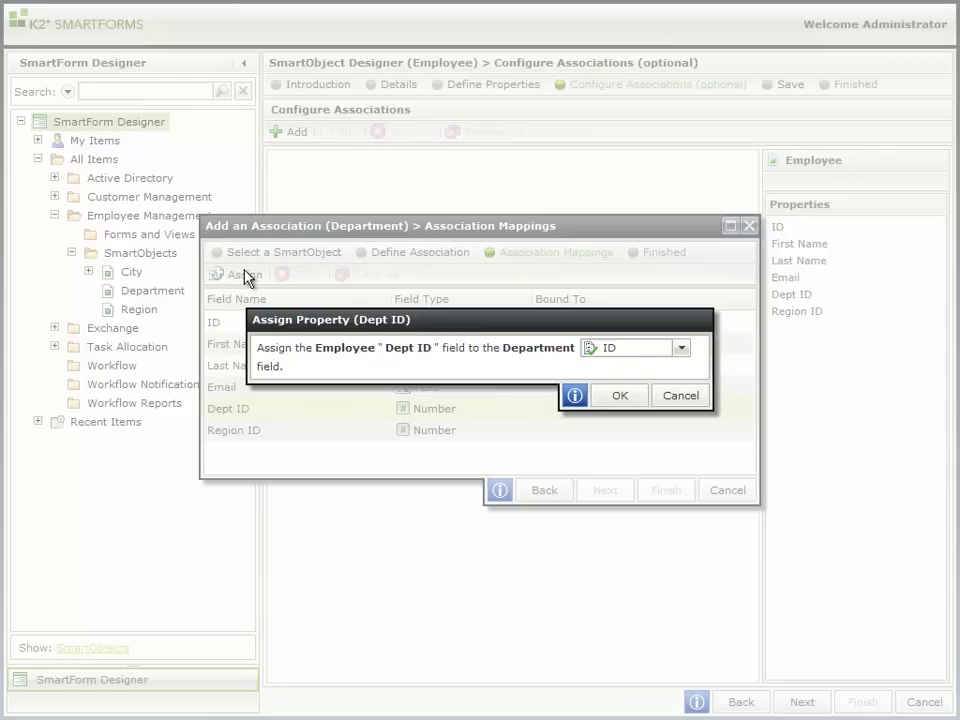
{"action": "left_click", "coordinate": [619, 396]}
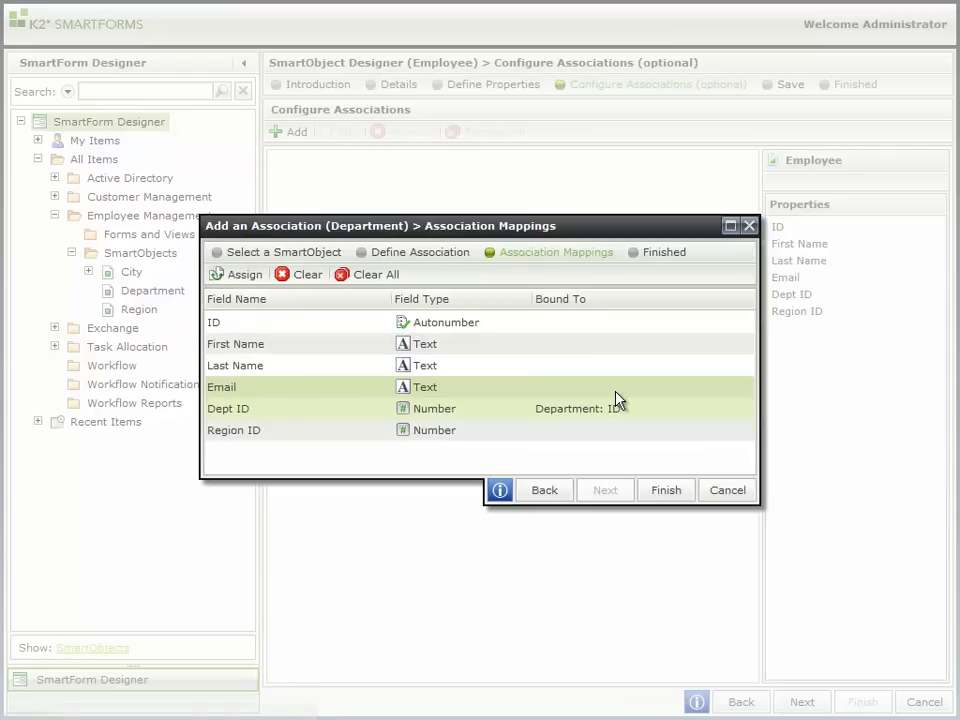
Step: Finish the Department association for the Employee SmartObject
{"action": "left_click", "coordinate": [660, 492]}
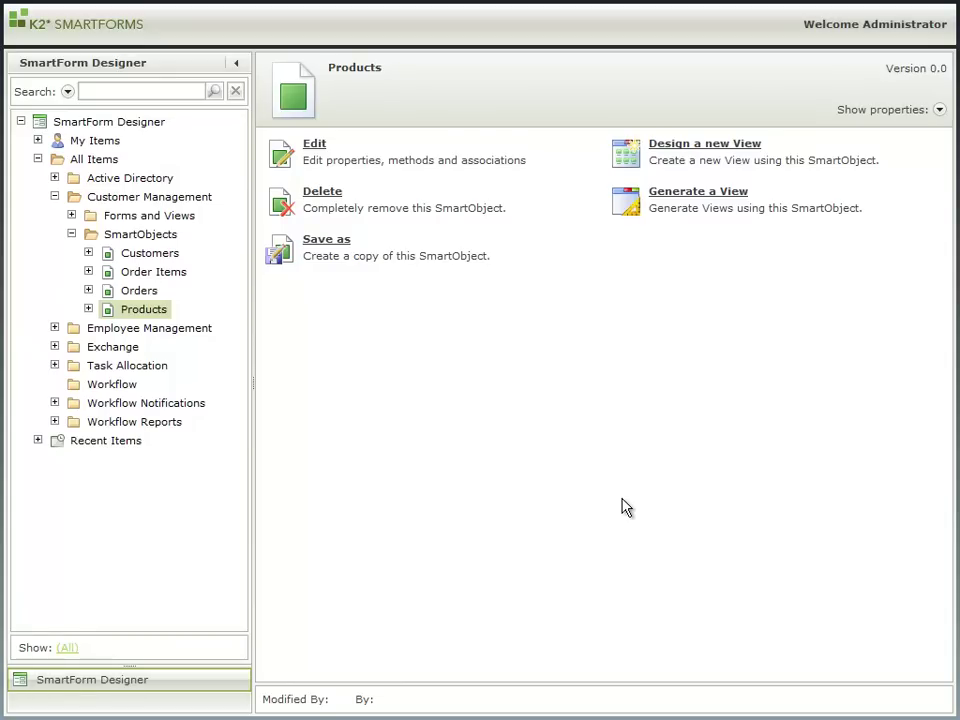
Step: Generate Products Form and List views plus a Manage Products page, saved and opened for editing
{"action": "left_click", "coordinate": [687, 207]}
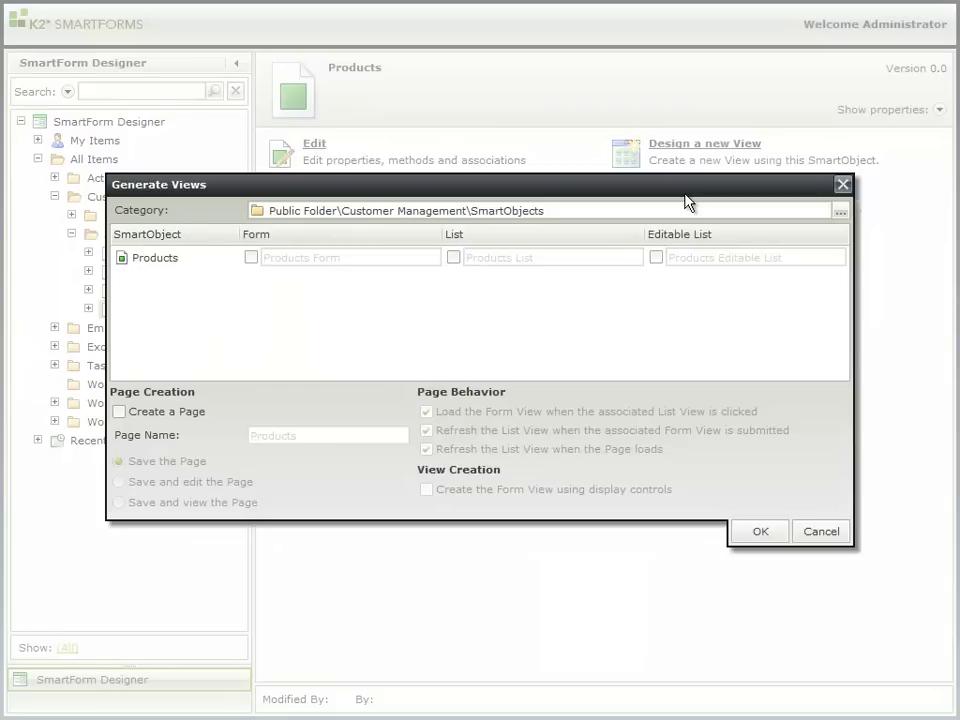
{"action": "left_click", "coordinate": [251, 258]}
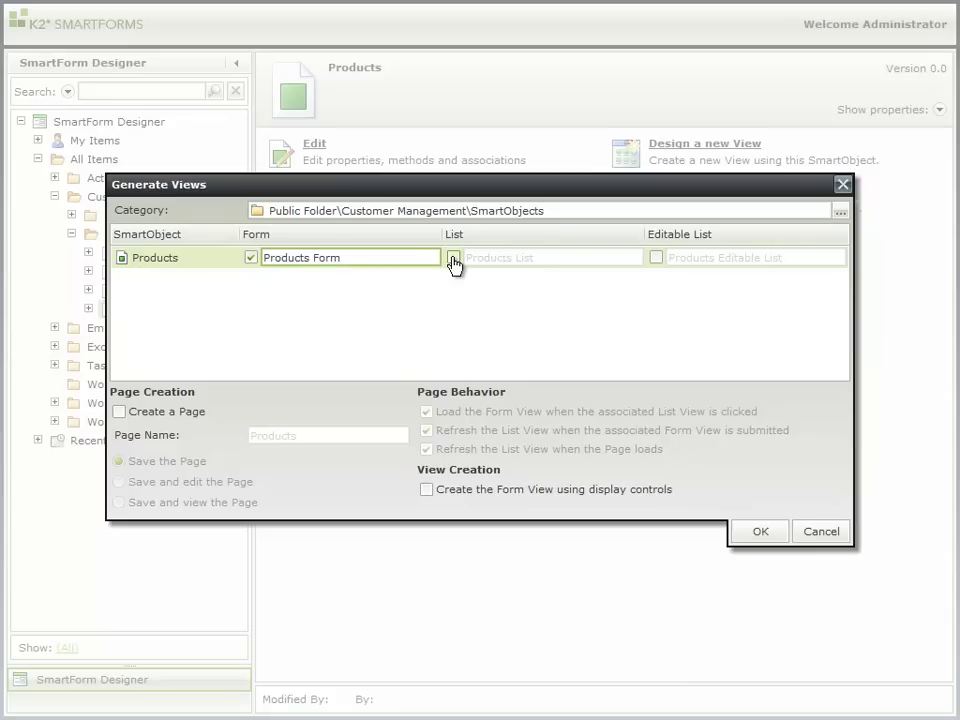
{"action": "left_click", "coordinate": [453, 258]}
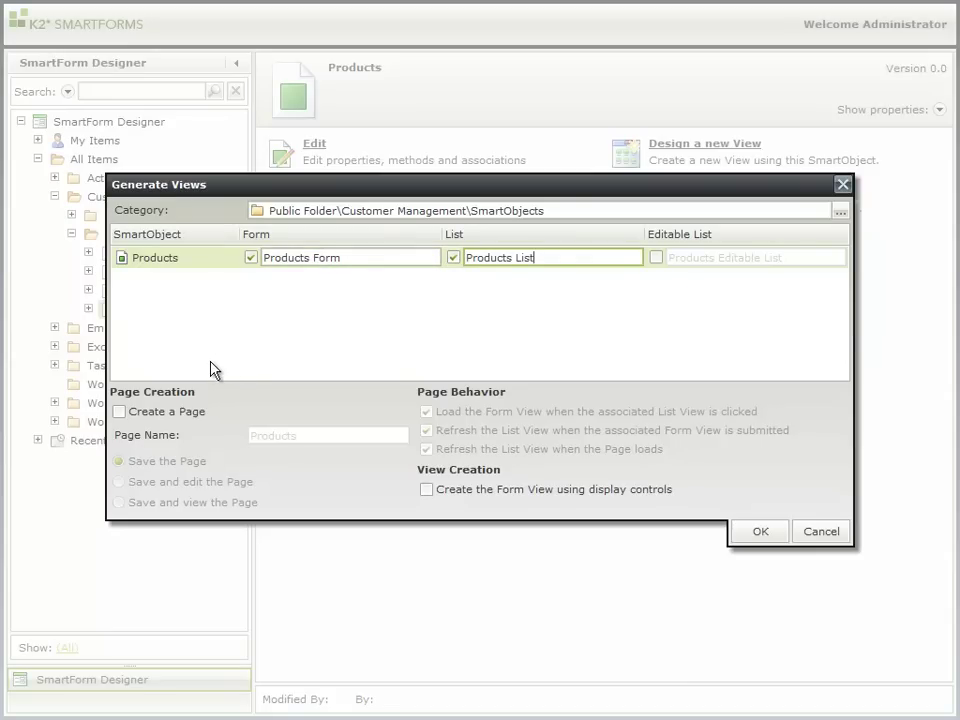
{"action": "left_click", "coordinate": [120, 412]}
{"action": "key", "text": "Home"}
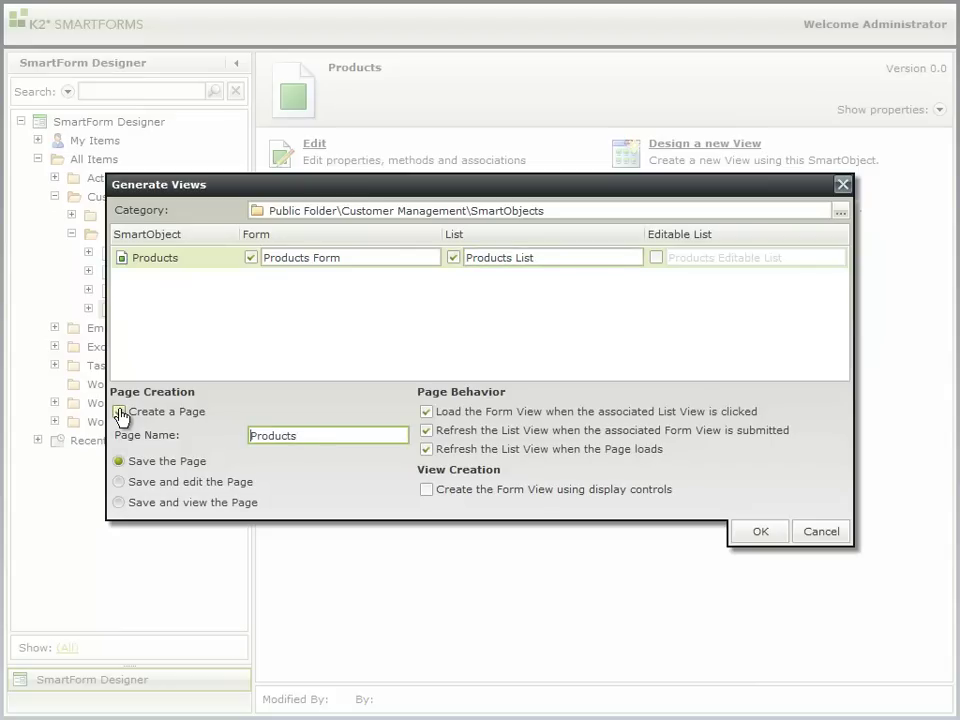
{"action": "type", "text": "Manage"}
{"action": "left_click", "coordinate": [119, 482]}
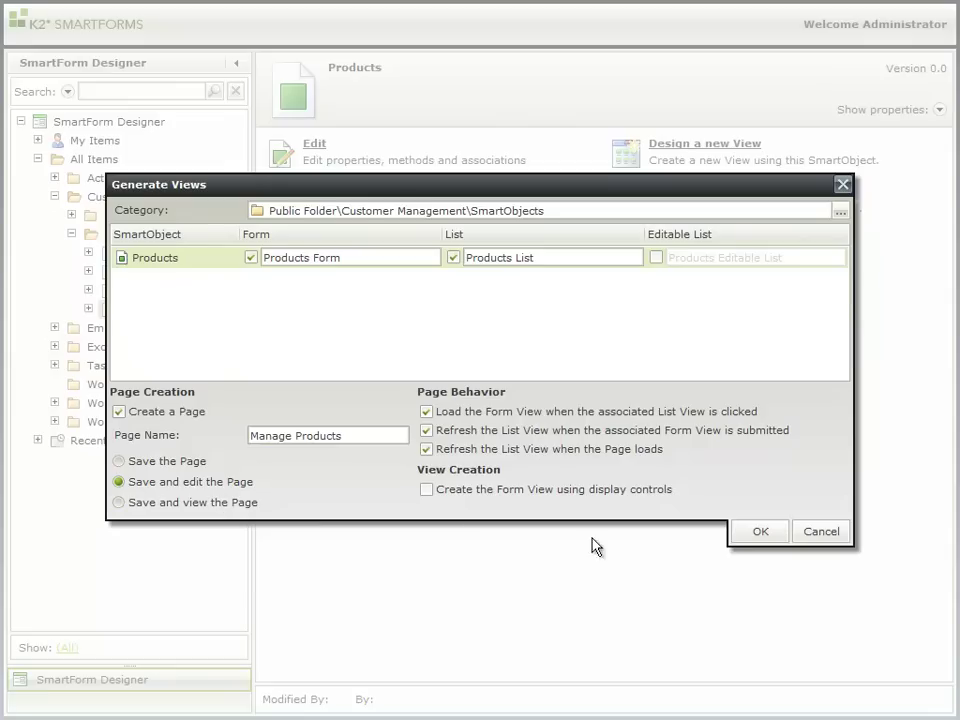
{"action": "left_click", "coordinate": [761, 531]}
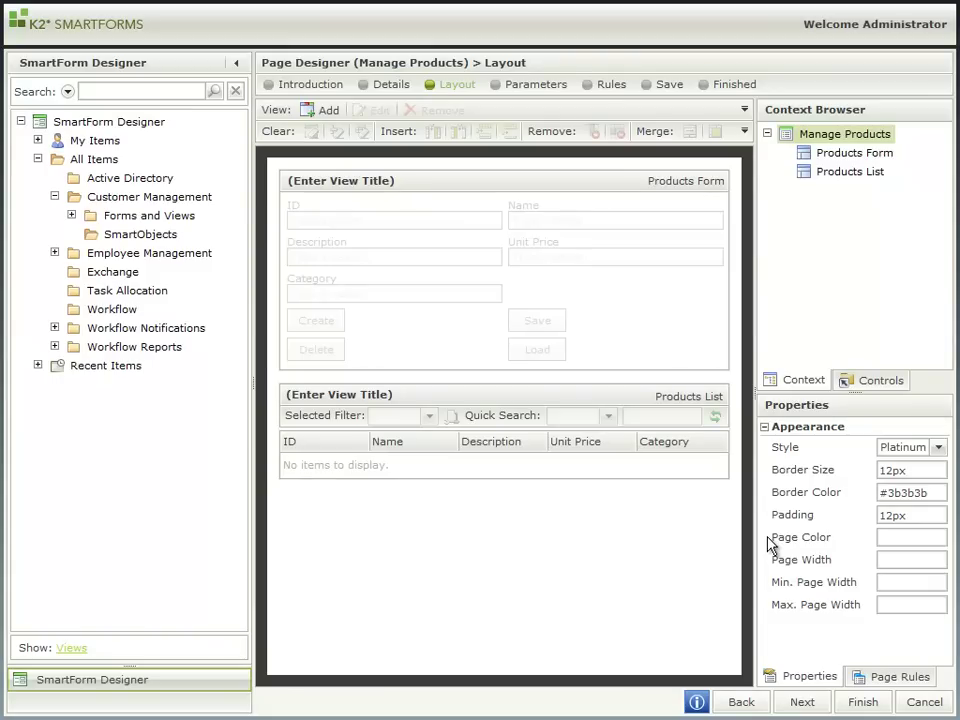
Step: Move Products List above the form and title the views 'List of products' and 'Add new product'
{"action": "left_click_drag", "start_coordinate": [600, 411], "coordinate": [534, 186]}
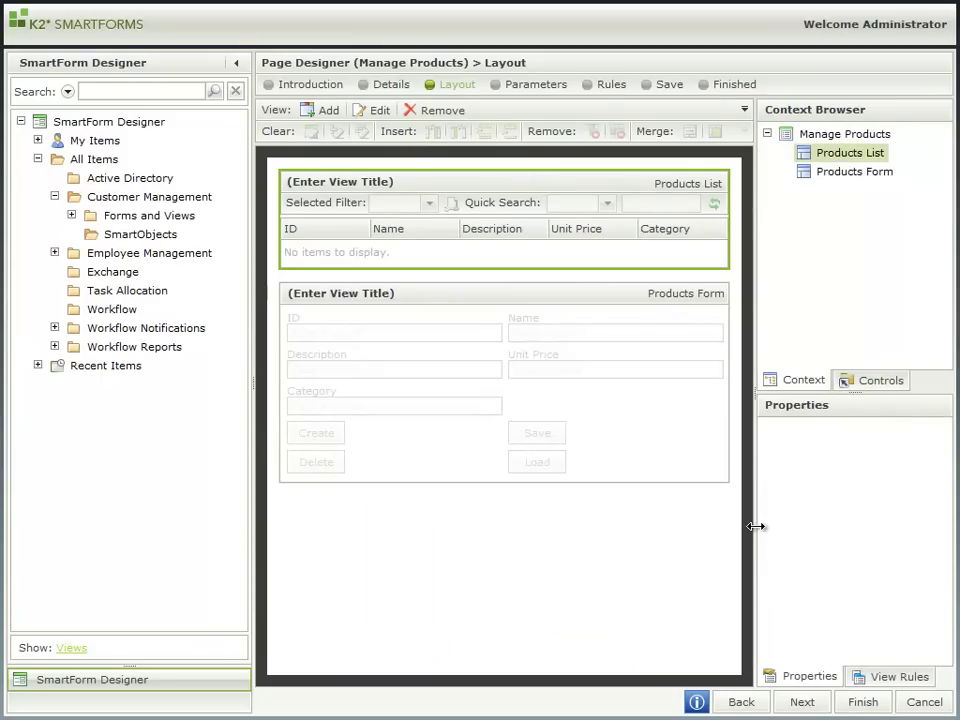
{"action": "left_click", "coordinate": [722, 564]}
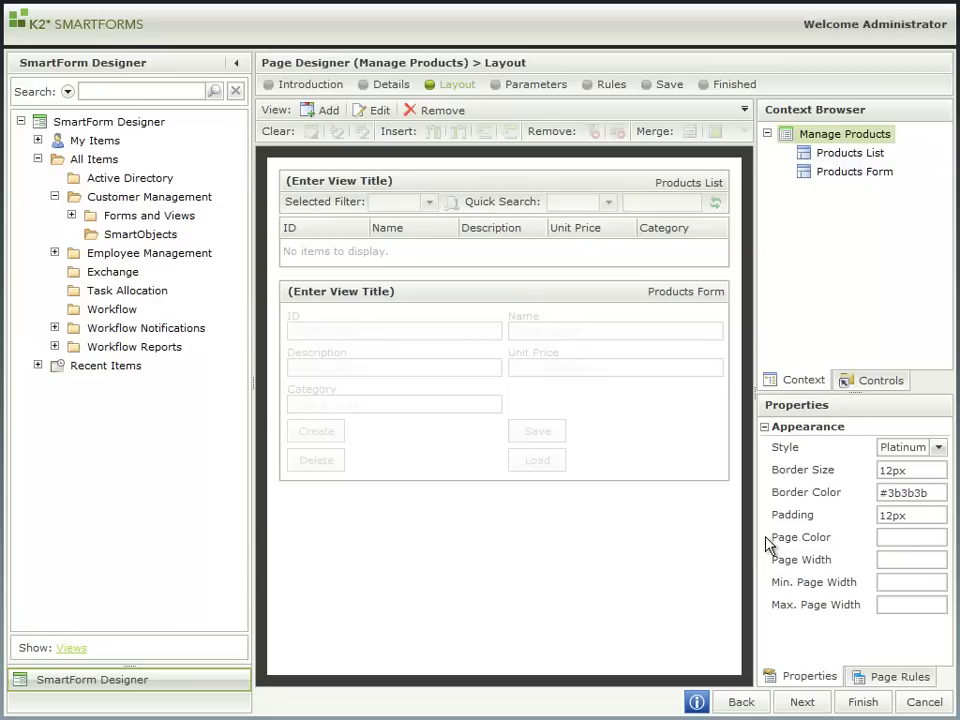
{"action": "left_click", "coordinate": [413, 188]}
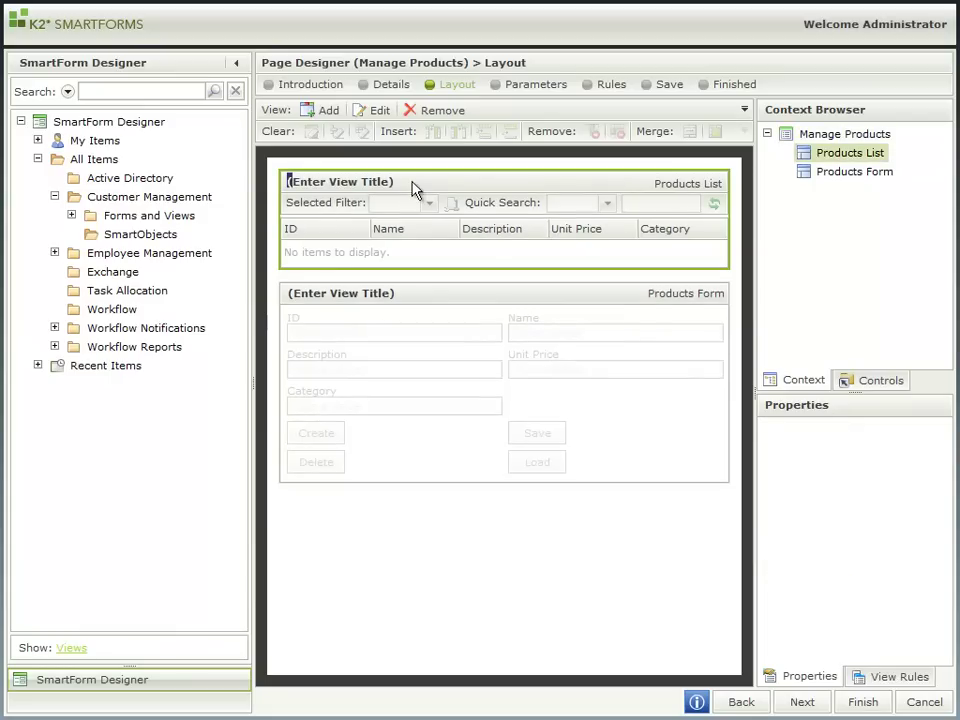
{"action": "left_click", "coordinate": [349, 182]}
{"action": "type", "text": "List of products"}
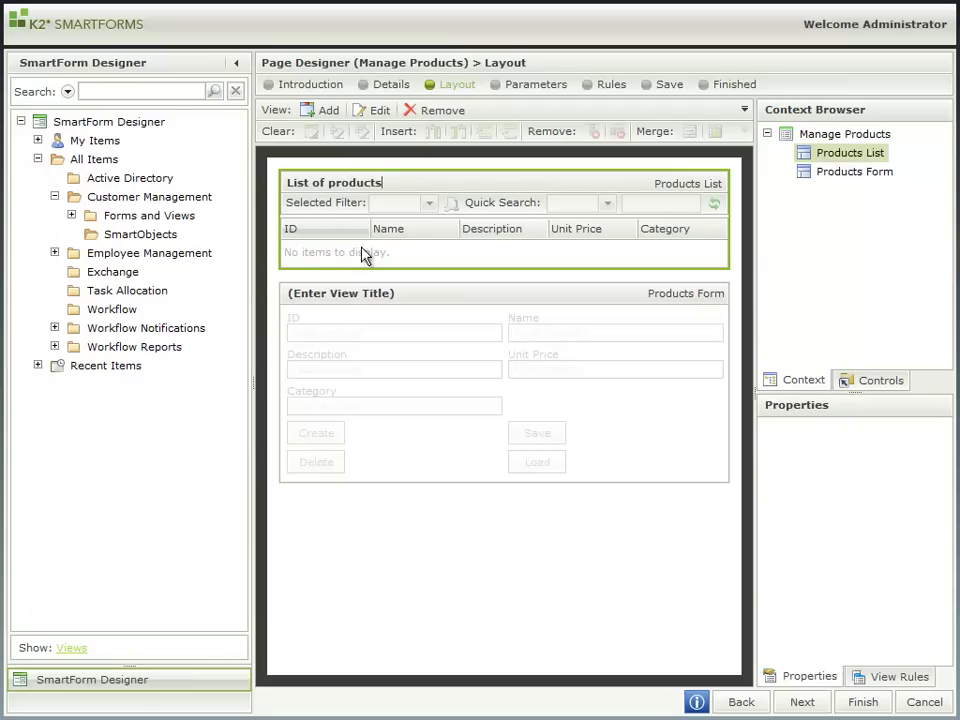
{"action": "left_click", "coordinate": [343, 291]}
{"action": "type", "text": "Add"}
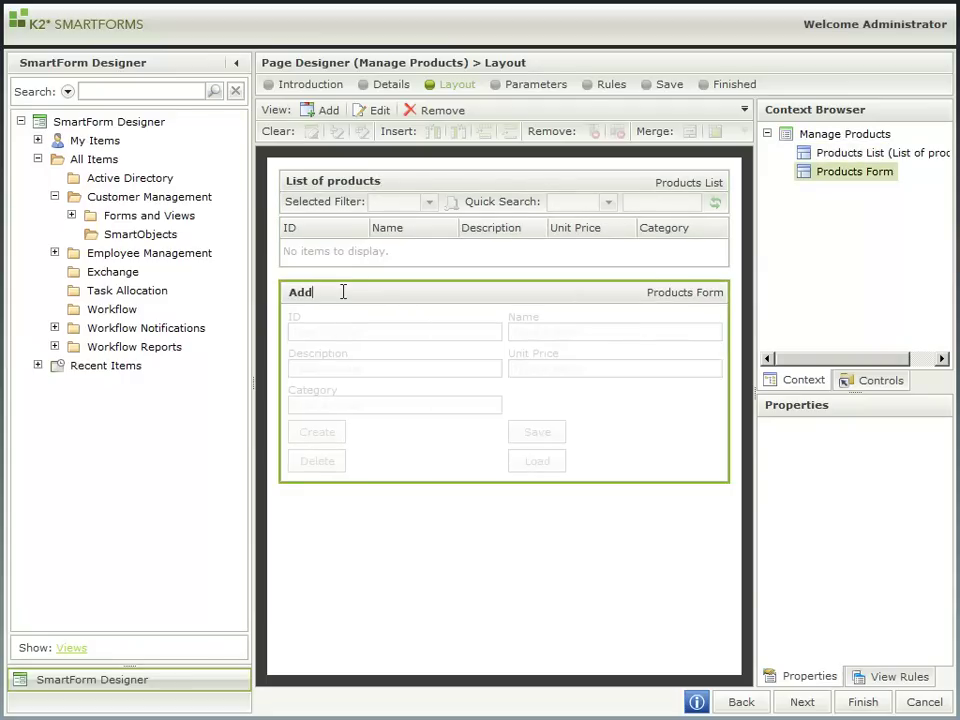
{"action": "type", "text": " new product"}
Step: Change the Manage Products page style from Platinum to Sky
{"action": "left_click", "coordinate": [549, 553]}
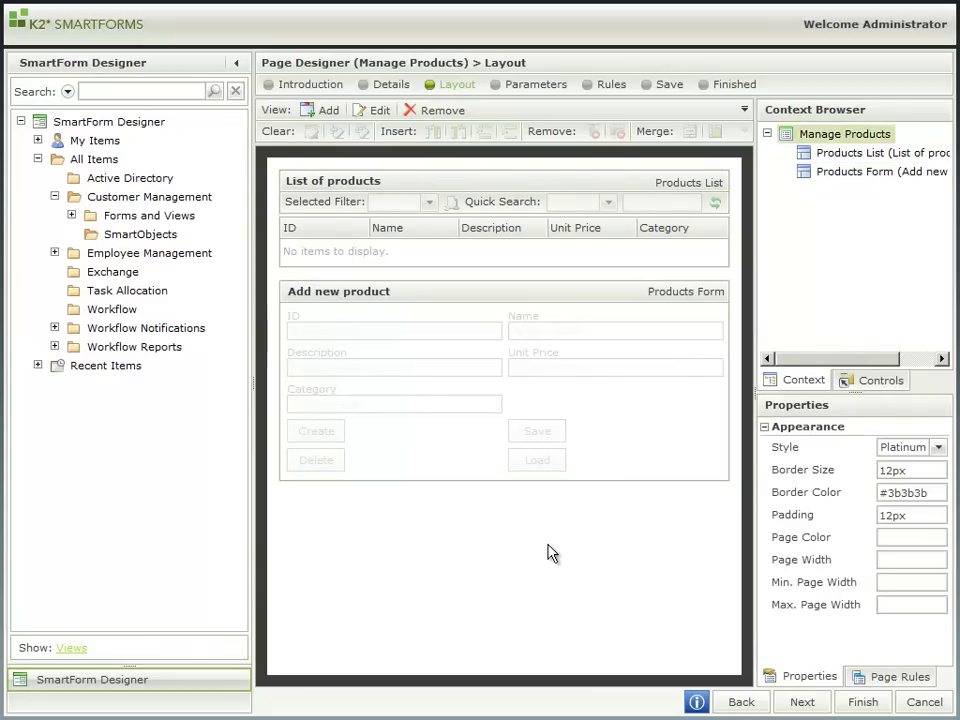
{"action": "left_click", "coordinate": [939, 448]}
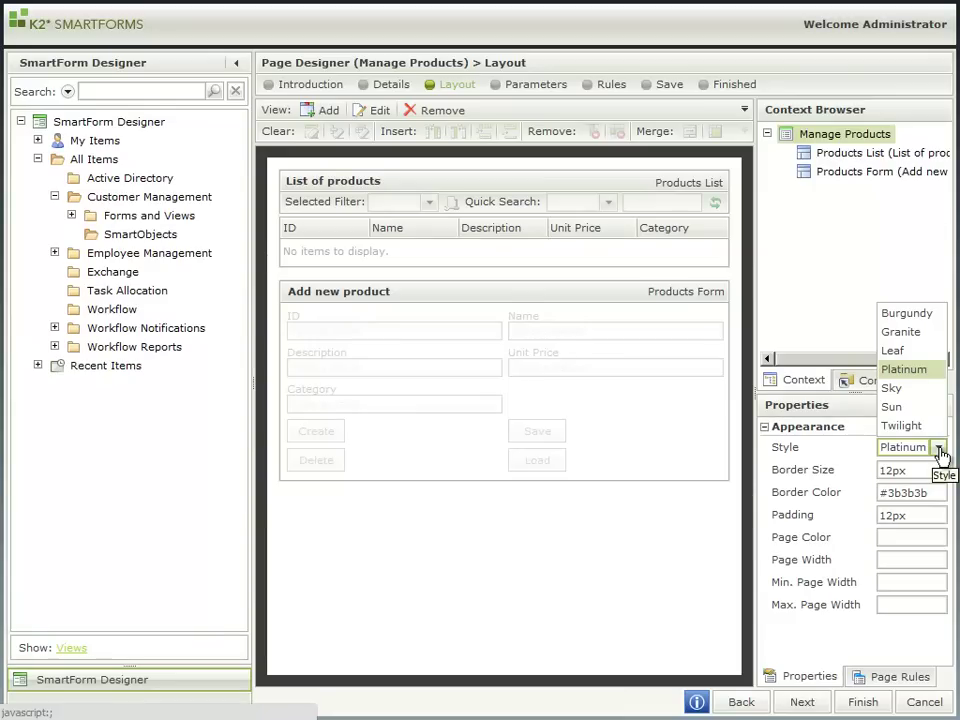
{"action": "left_click", "coordinate": [912, 390]}
{"action": "left_click", "coordinate": [889, 472]}
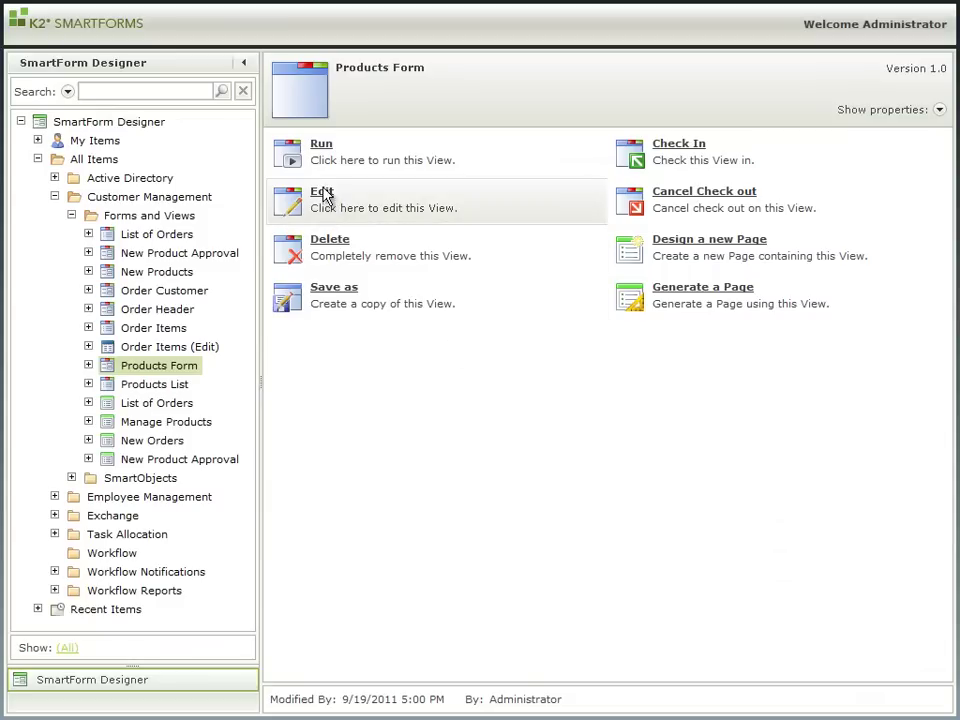
Step: Open the Products Form view in the designer and clear the Unit Price cell
{"action": "left_click", "coordinate": [322, 194]}
{"action": "left_click", "coordinate": [243, 63]}
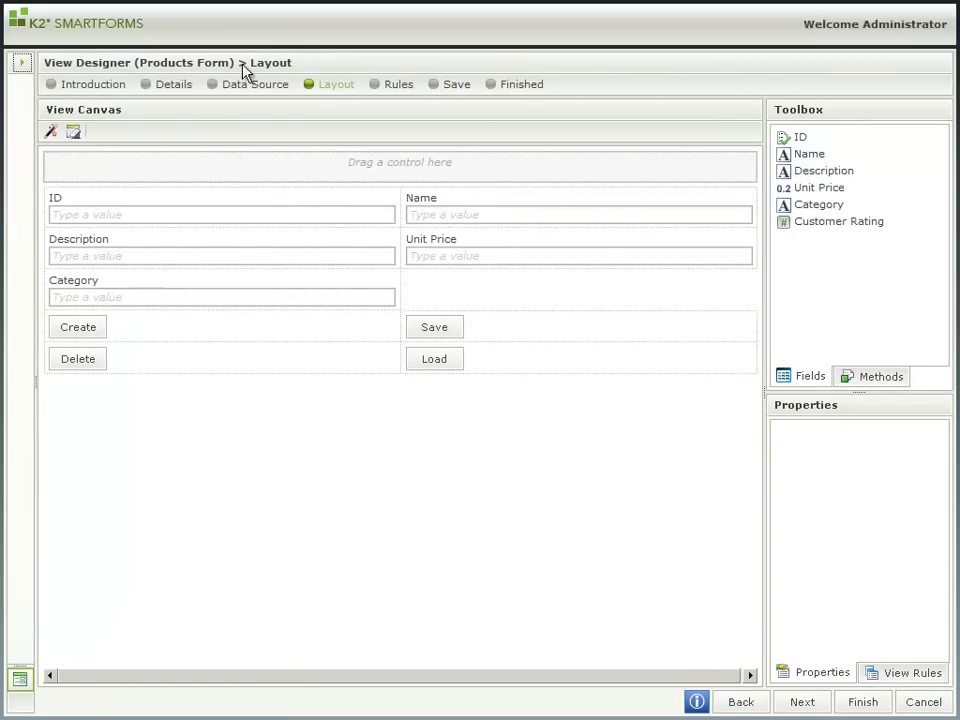
{"action": "left_click", "coordinate": [493, 242]}
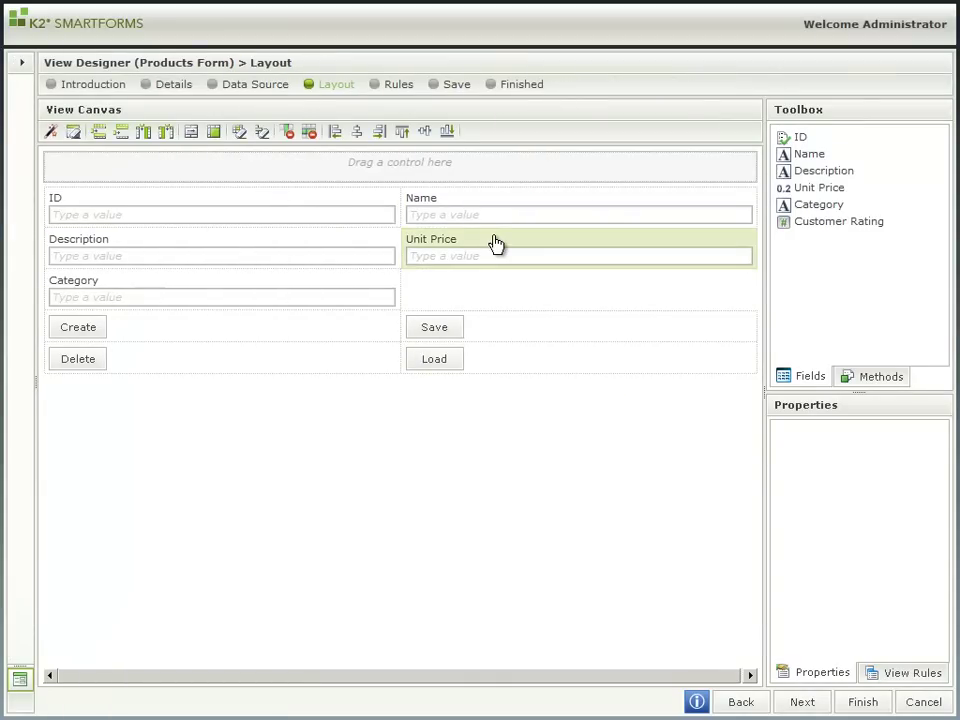
{"action": "left_click", "coordinate": [240, 134]}
{"action": "left_click", "coordinate": [300, 287]}
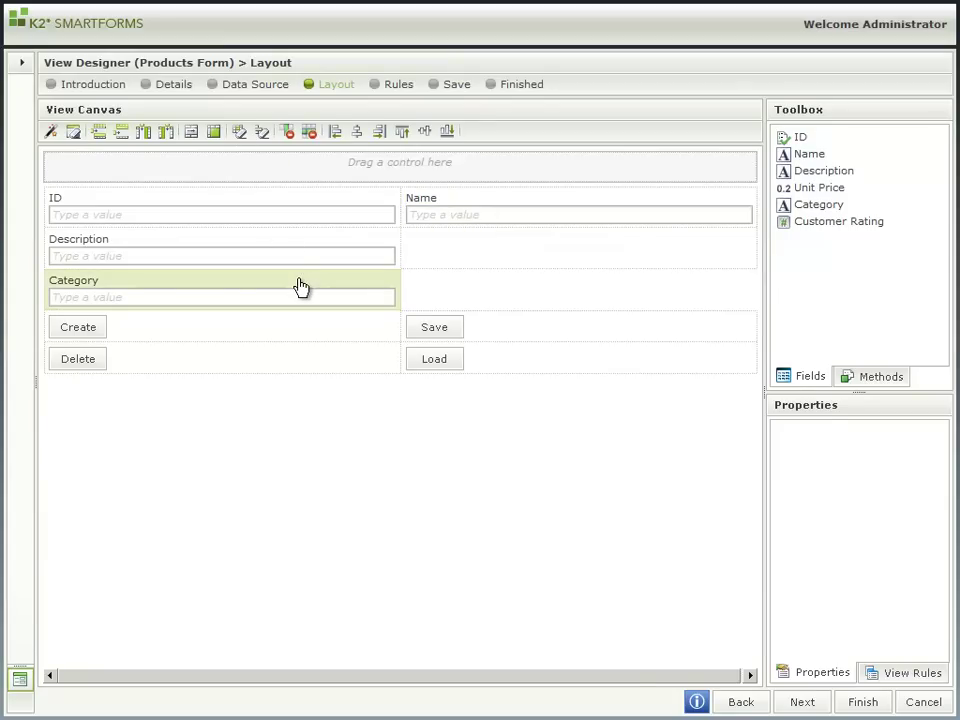
Step: Clear the Category cell and merge Description across both columns
{"action": "left_click", "coordinate": [240, 133]}
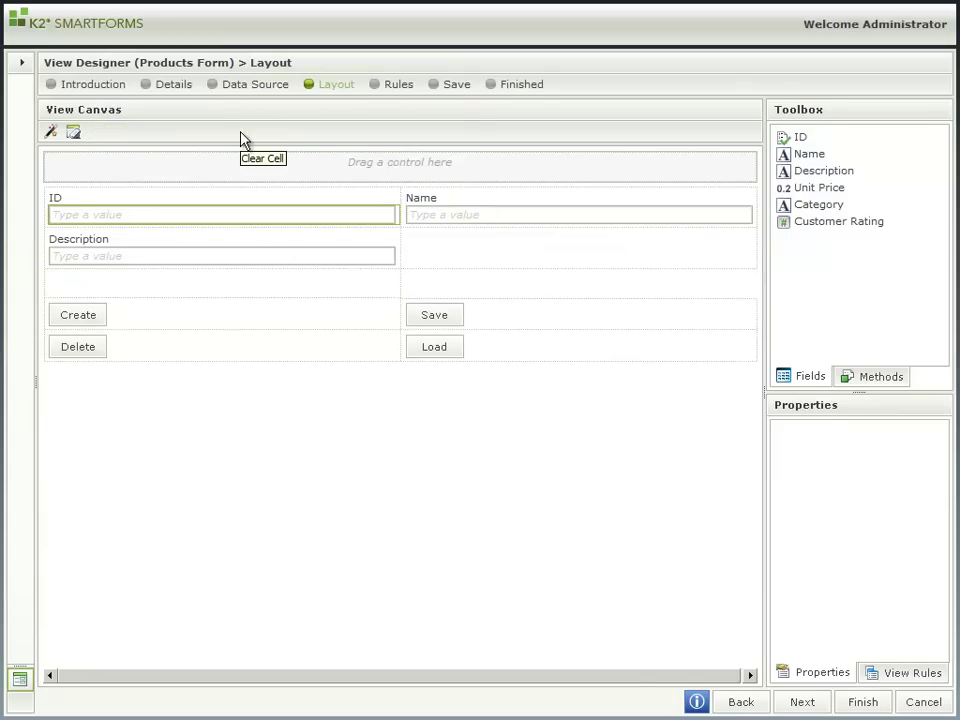
{"action": "left_click", "coordinate": [317, 242]}
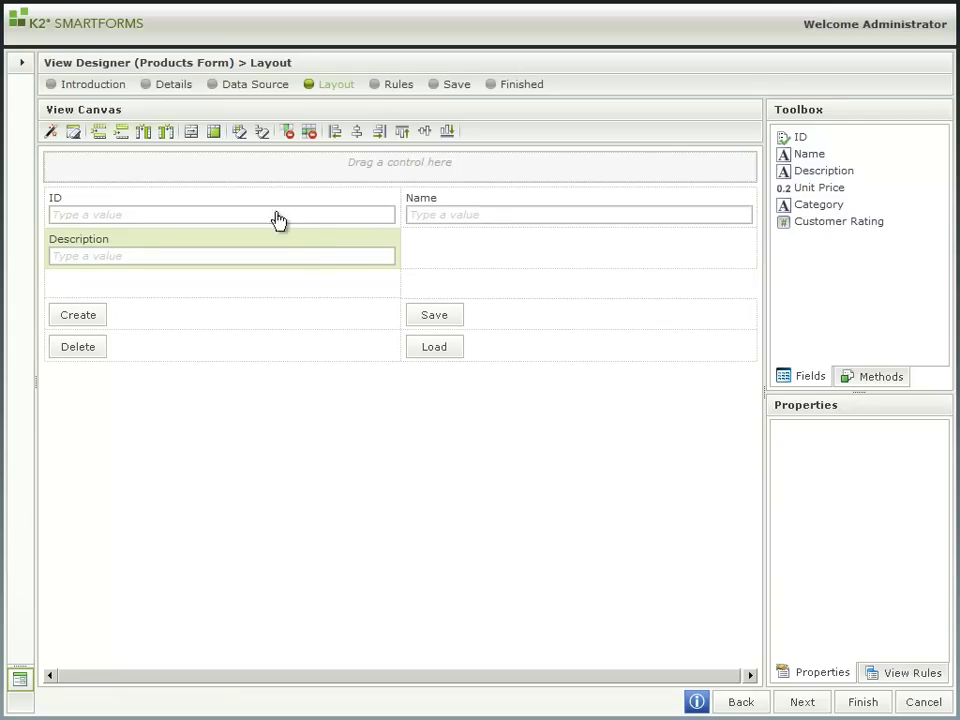
{"action": "left_click", "coordinate": [194, 136]}
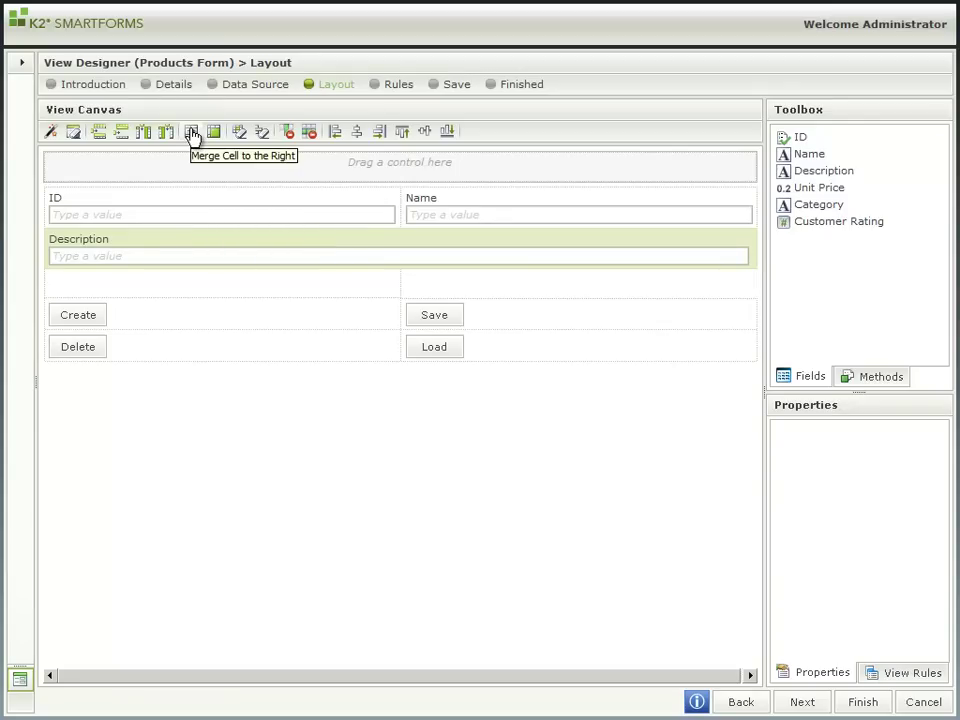
Step: Change Description to a Text Area and add a Customer Rating field below it
{"action": "left_click", "coordinate": [281, 258]}
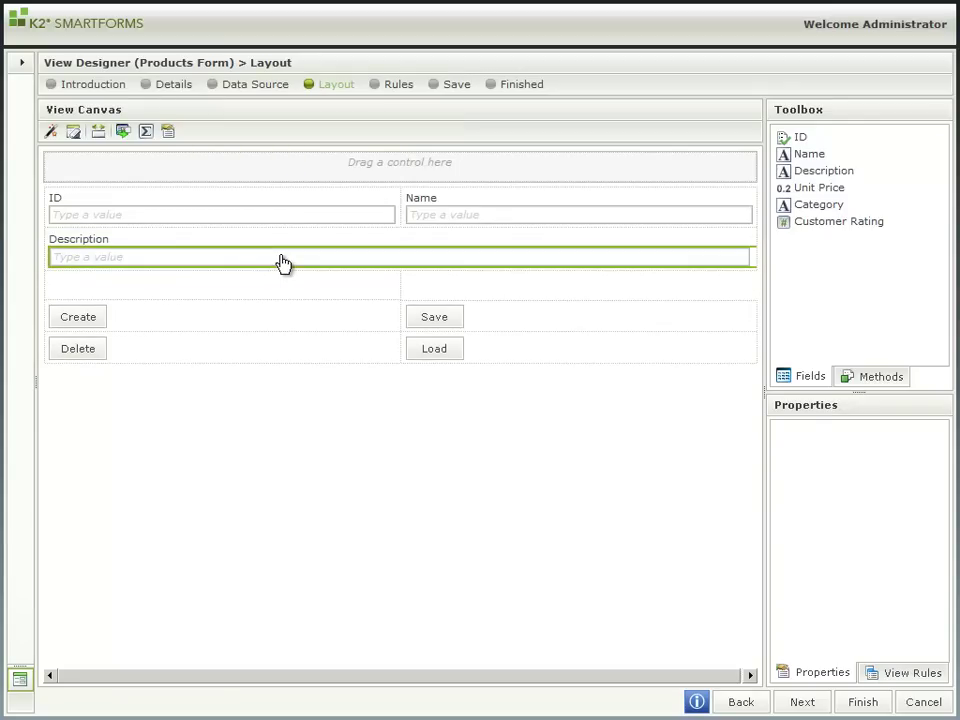
{"action": "left_click", "coordinate": [124, 133]}
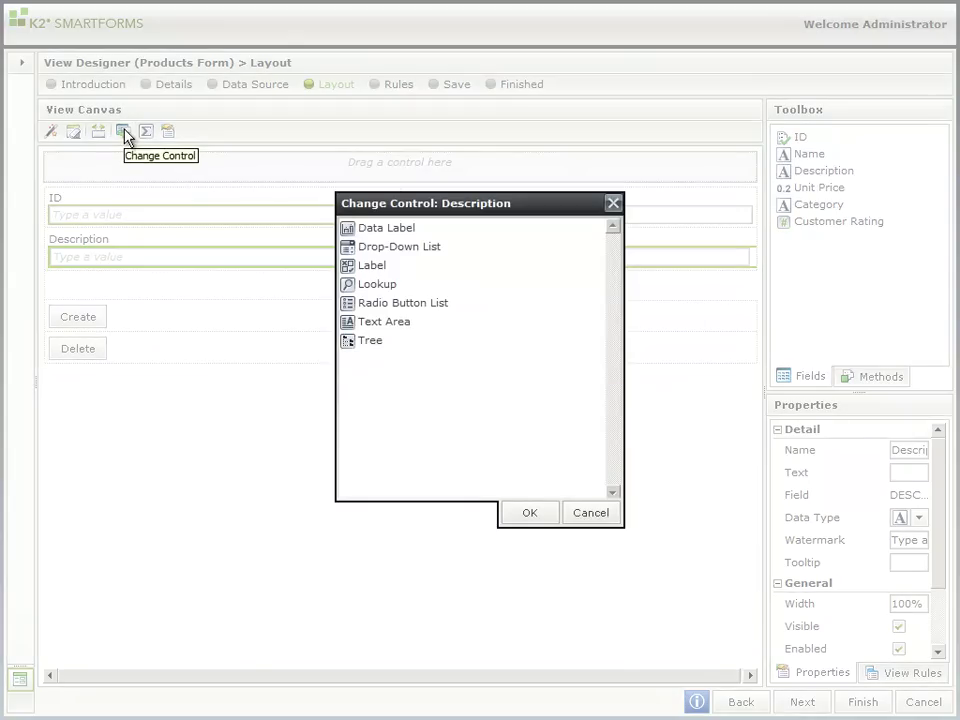
{"action": "left_click", "coordinate": [381, 324]}
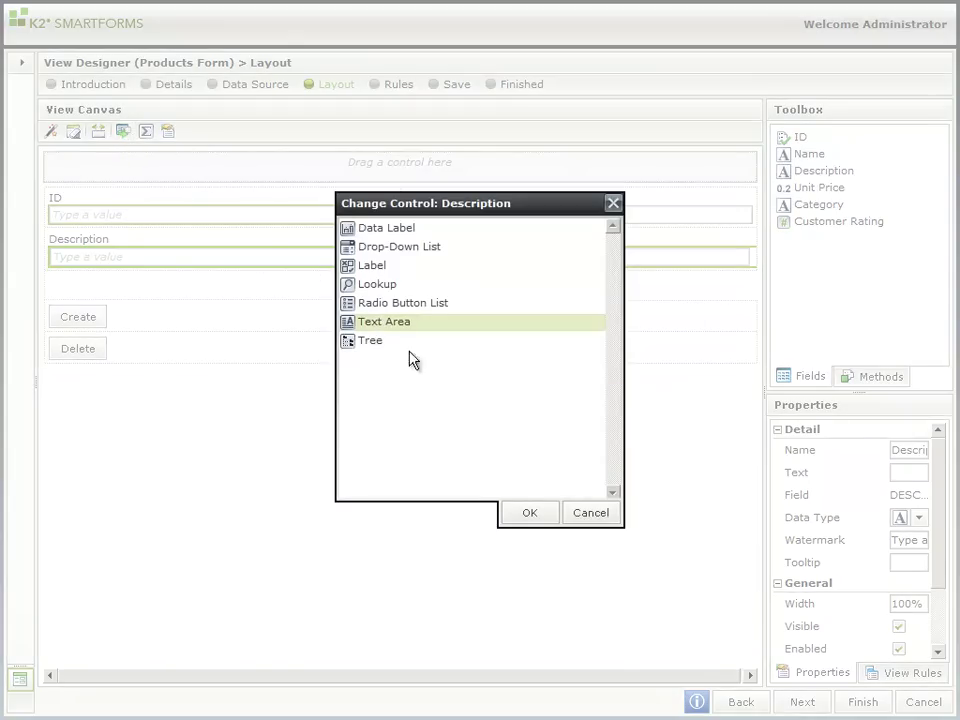
{"action": "left_click", "coordinate": [531, 512]}
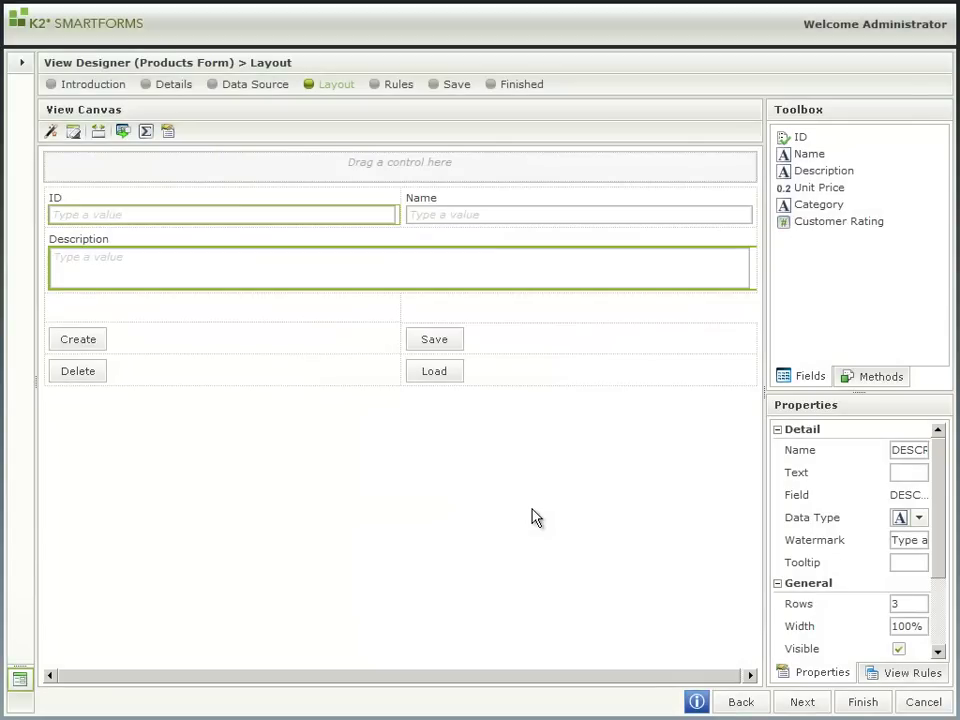
{"action": "left_click_drag", "start_coordinate": [808, 224], "coordinate": [330, 309]}
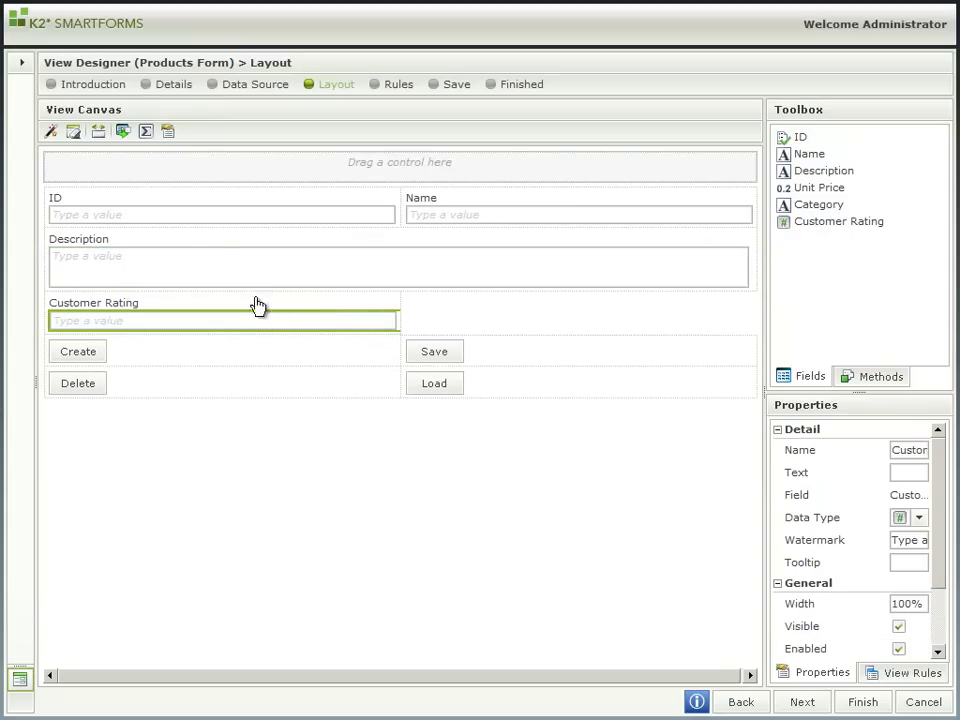
Step: Turn Customer Rating into a five-star Rating control and place Unit Price beside it
{"action": "left_click", "coordinate": [122, 135]}
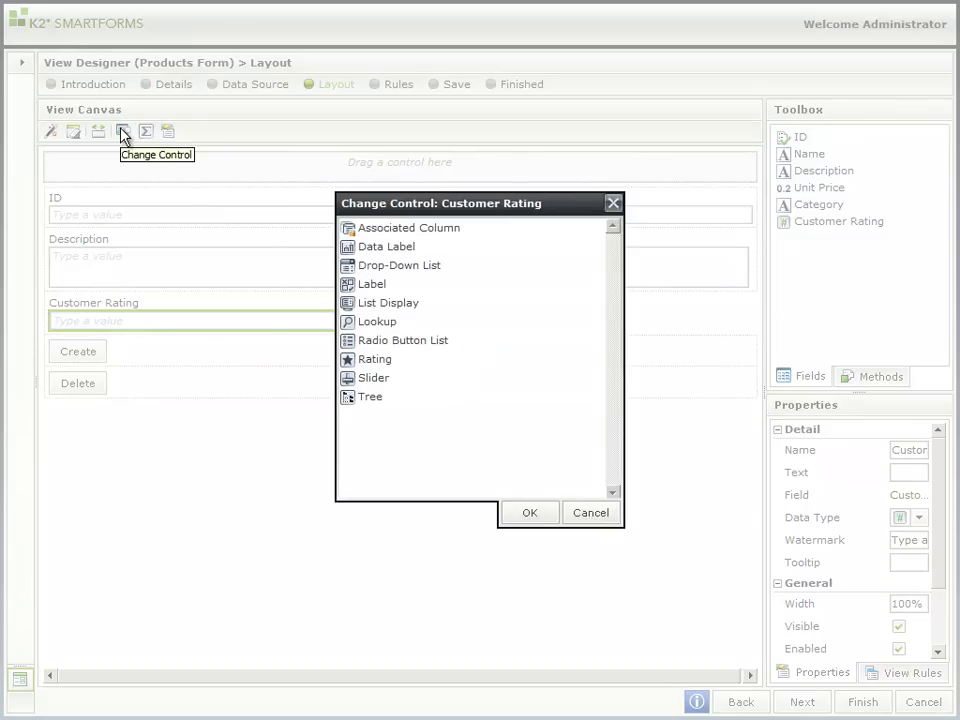
{"action": "left_click", "coordinate": [375, 362]}
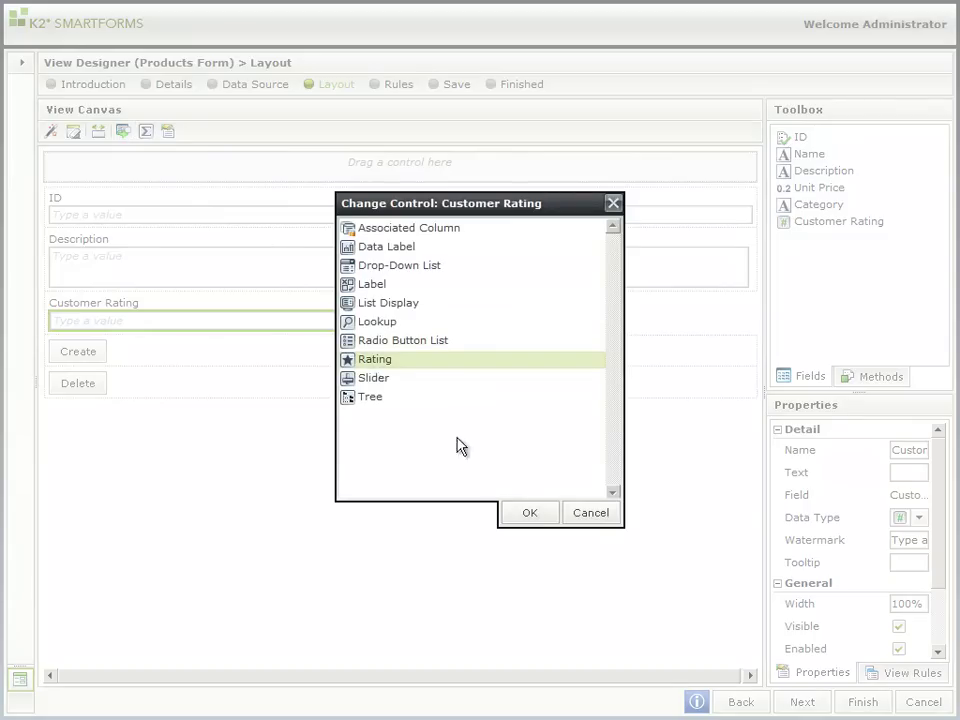
{"action": "left_click", "coordinate": [527, 514]}
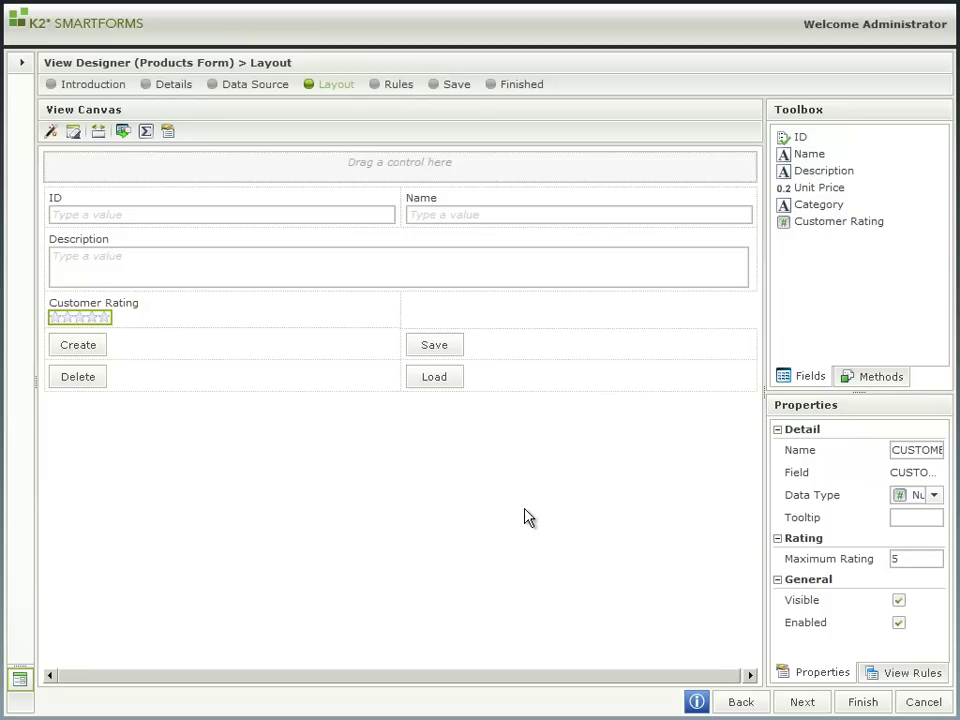
{"action": "left_click_drag", "start_coordinate": [788, 192], "coordinate": [546, 311]}
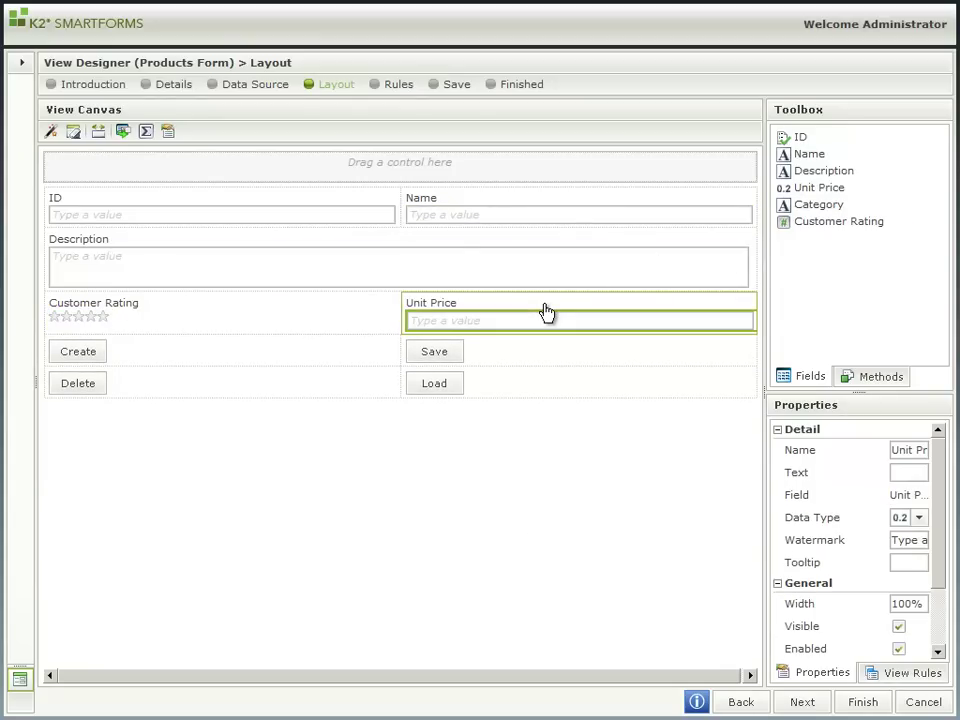
Step: Delete the Save, Delete and Load buttons from the Products Form
{"action": "left_click", "coordinate": [442, 356]}
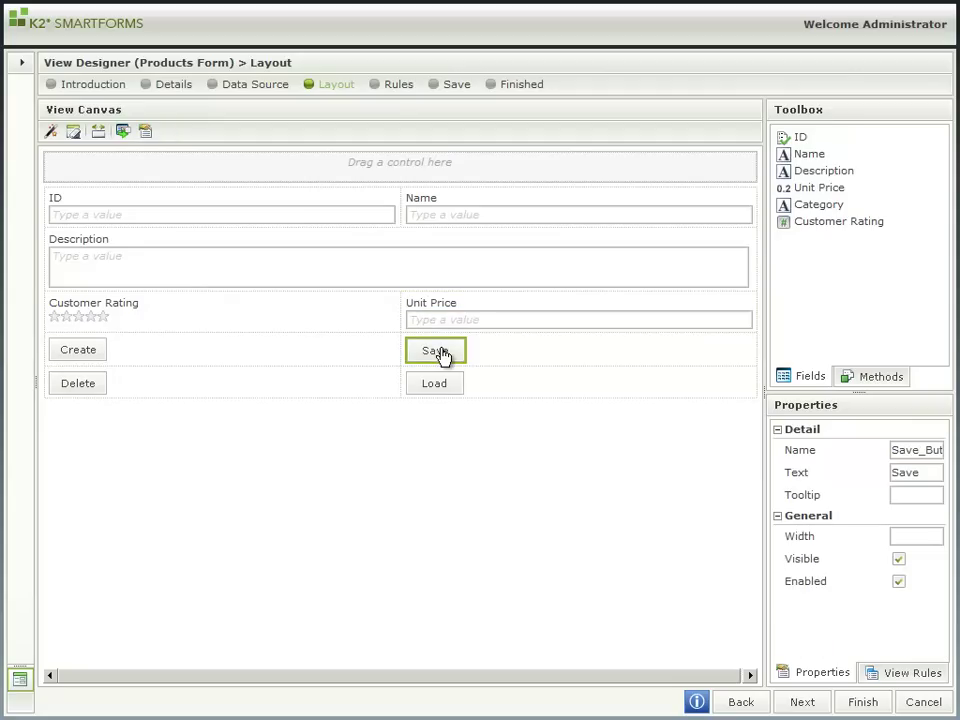
{"action": "key", "text": "Delete"}
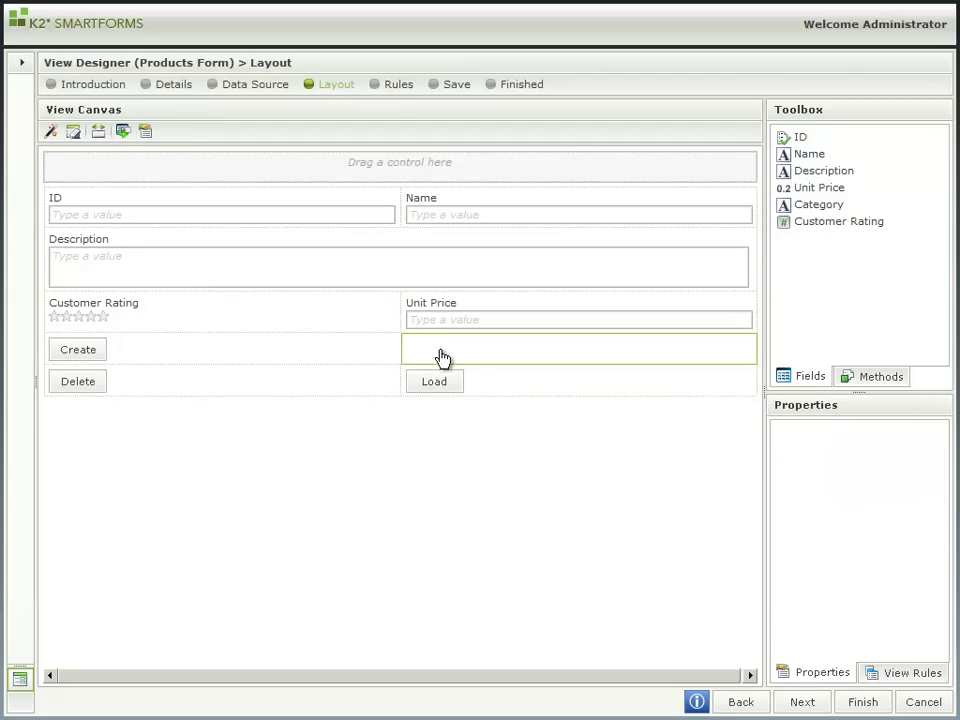
{"action": "left_click", "coordinate": [90, 384]}
{"action": "key", "text": "Delete"}
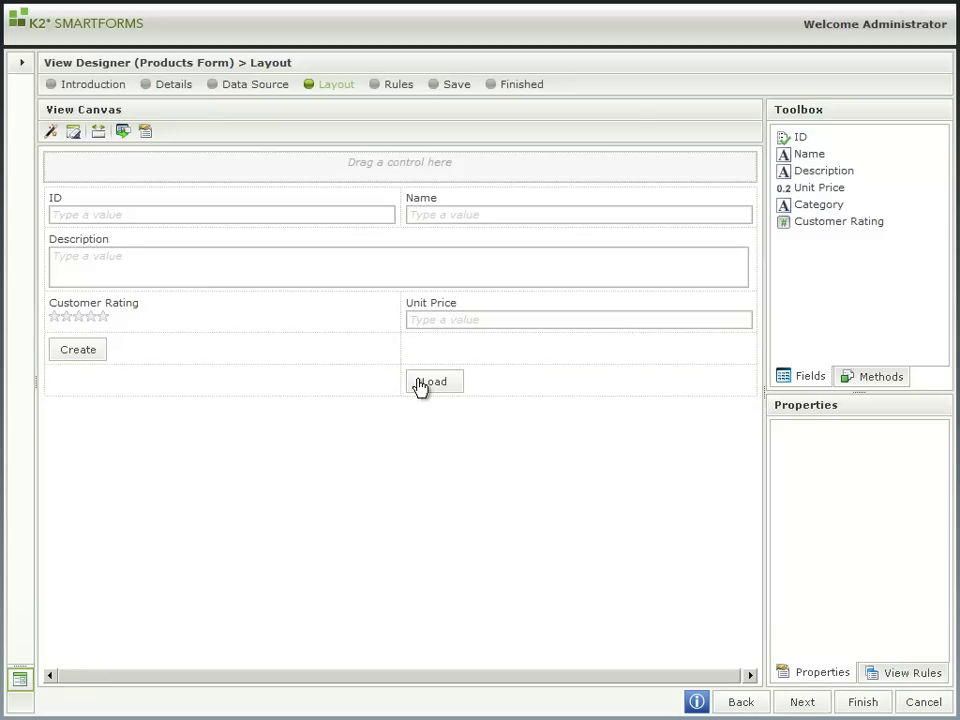
{"action": "left_click", "coordinate": [420, 384]}
{"action": "key", "text": "Delete"}
Step: Move the Create button under Unit Price and remove the empty bottom row
{"action": "left_click_drag", "start_coordinate": [94, 349], "coordinate": [431, 347]}
{"action": "left_click", "coordinate": [369, 384]}
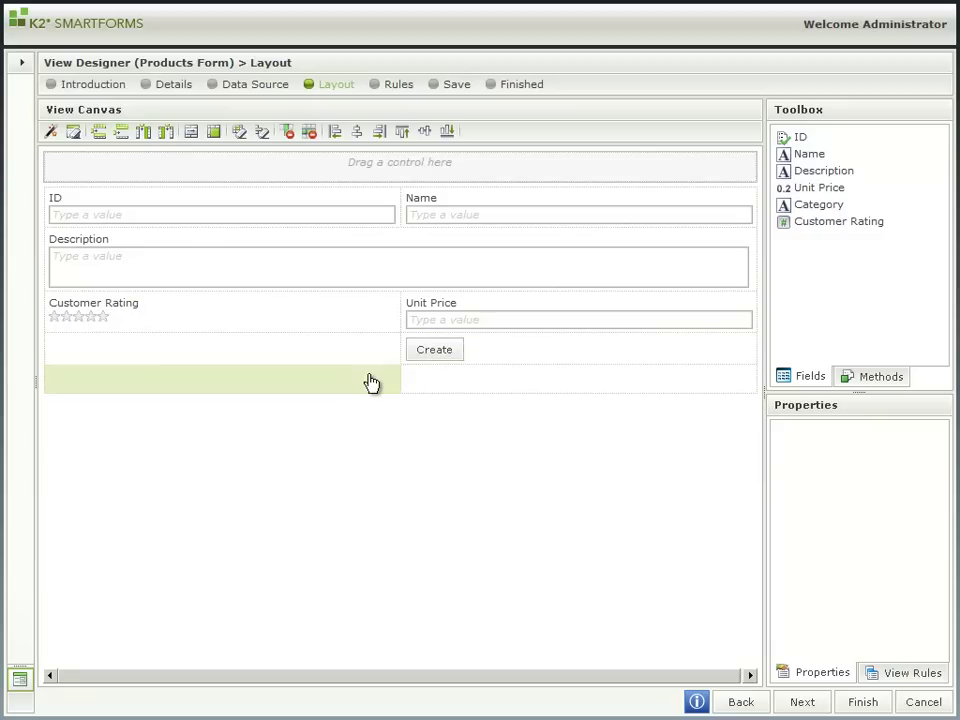
{"action": "left_click", "coordinate": [310, 134]}
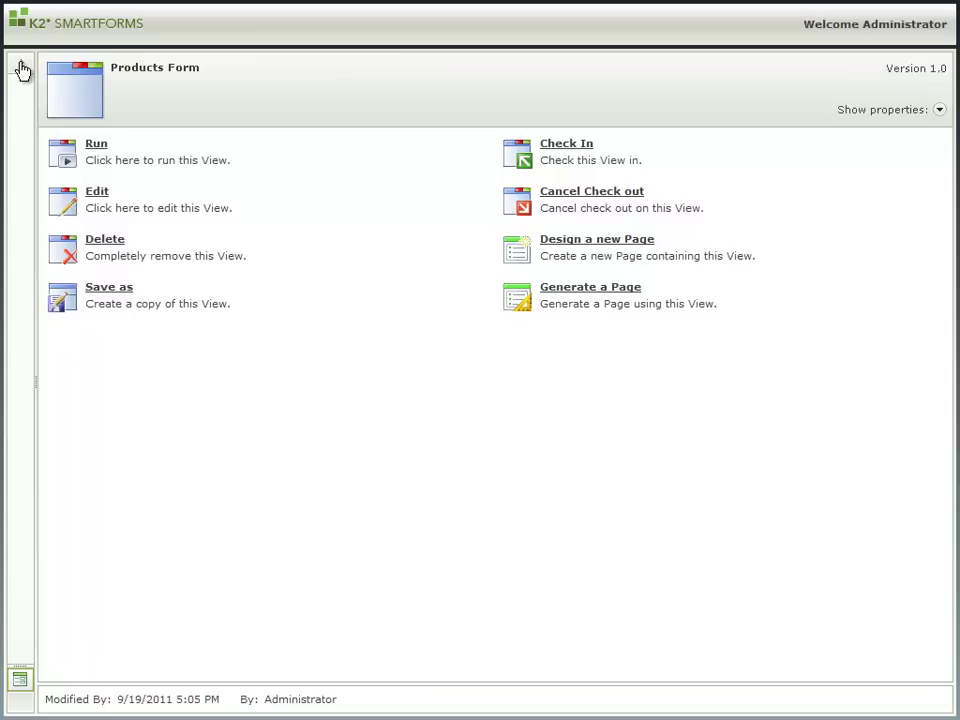
Step: Run the Manage Products page from its properties URL and view it maximized in Internet Explorer
{"action": "left_click", "coordinate": [22, 70]}
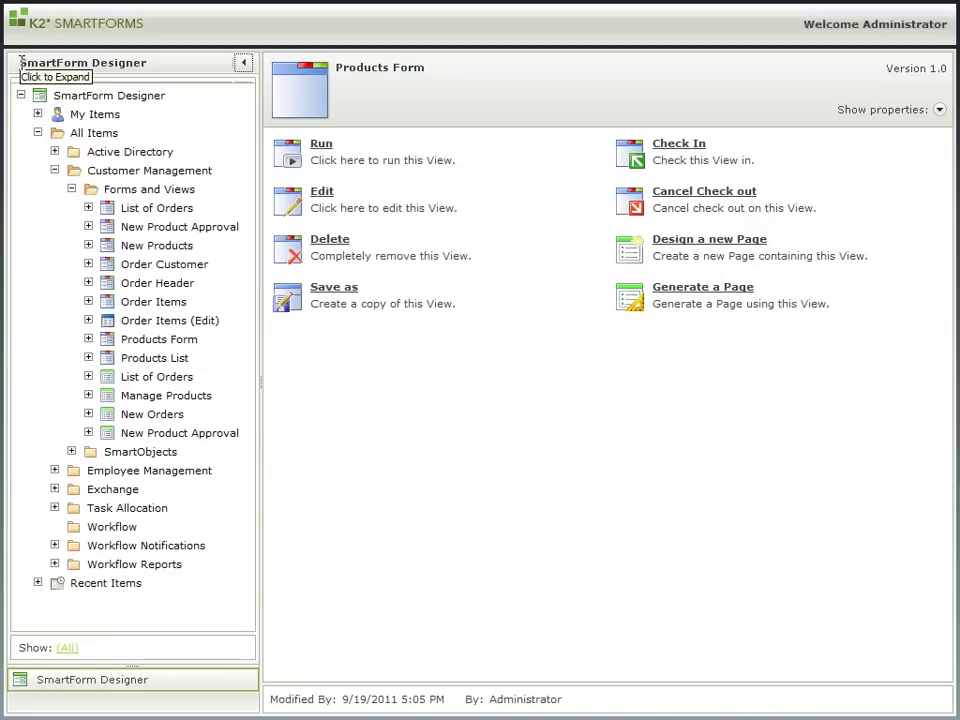
{"action": "left_click", "coordinate": [166, 396]}
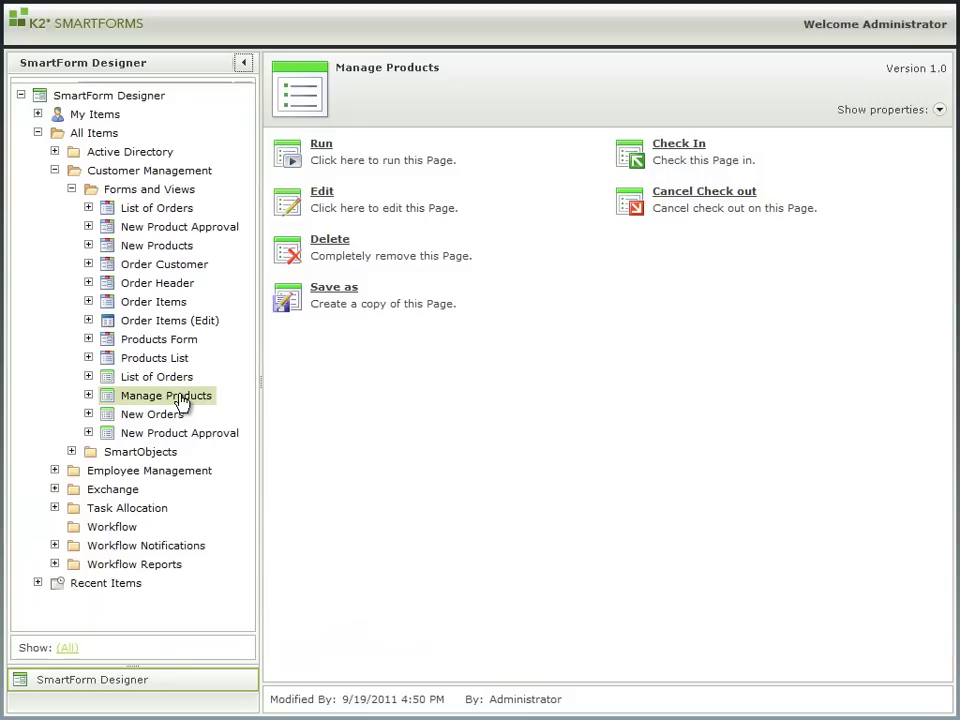
{"action": "left_click", "coordinate": [939, 110]}
{"action": "left_click", "coordinate": [712, 190]}
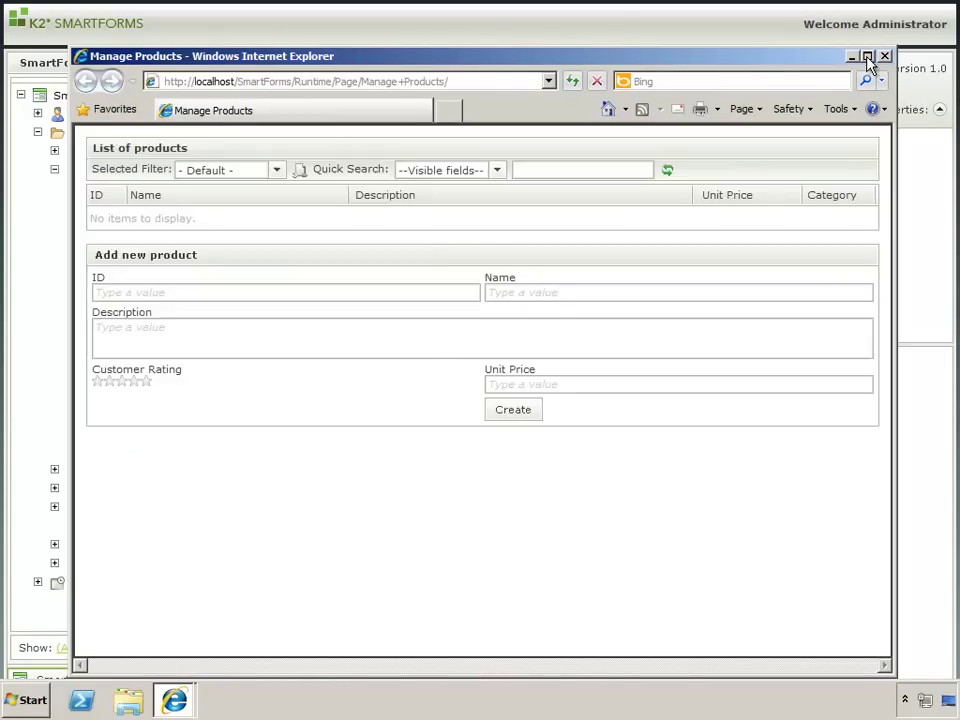
{"action": "left_click", "coordinate": [867, 56]}
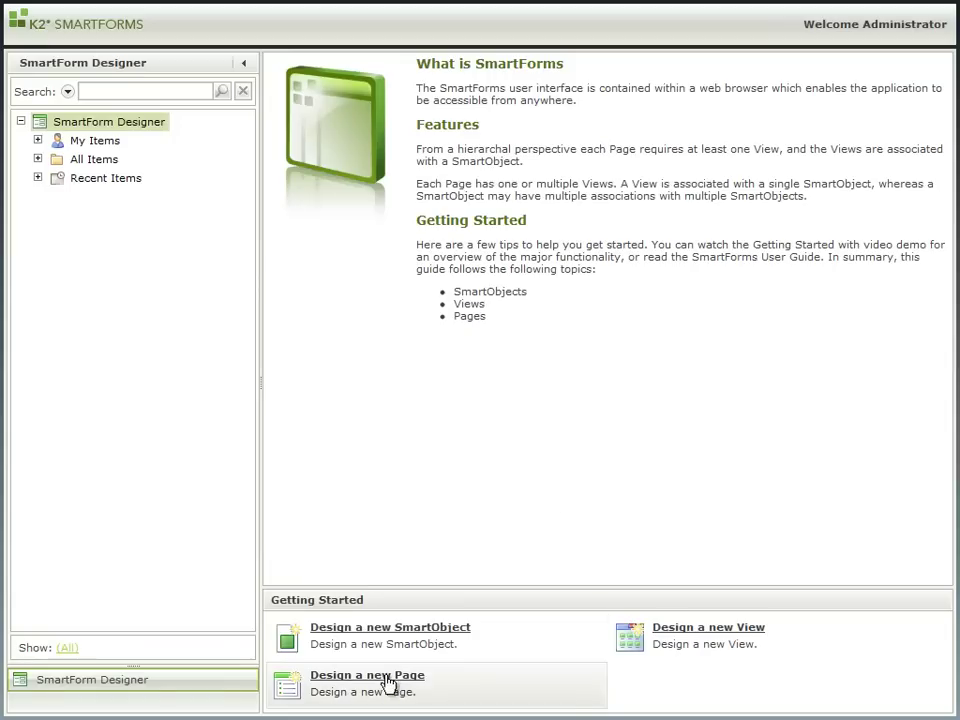
Step: Create a new page named 'New Order' and advance its wizard to the Layout step
{"action": "left_click", "coordinate": [386, 679]}
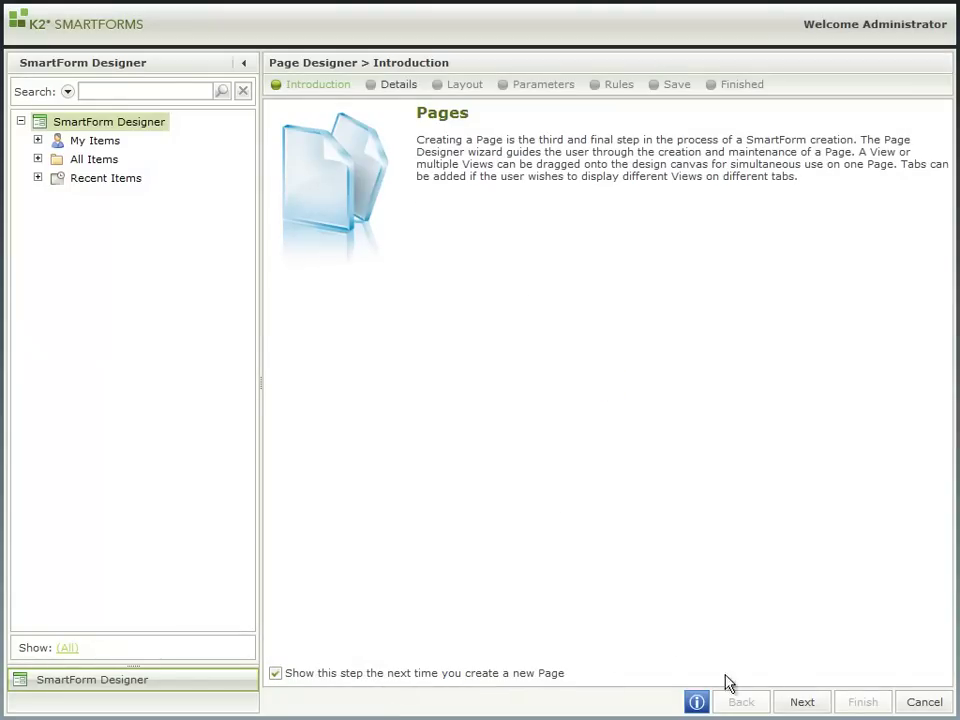
{"action": "left_click", "coordinate": [803, 701]}
{"action": "type", "text": "N"}
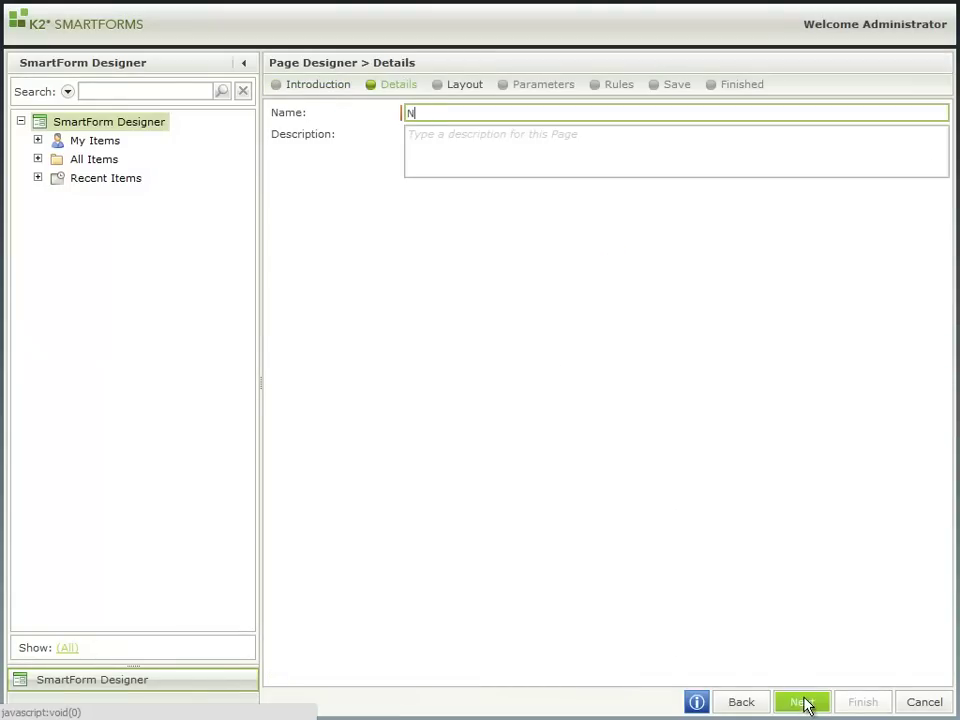
{"action": "type", "text": "ew Order"}
{"action": "left_click", "coordinate": [804, 702]}
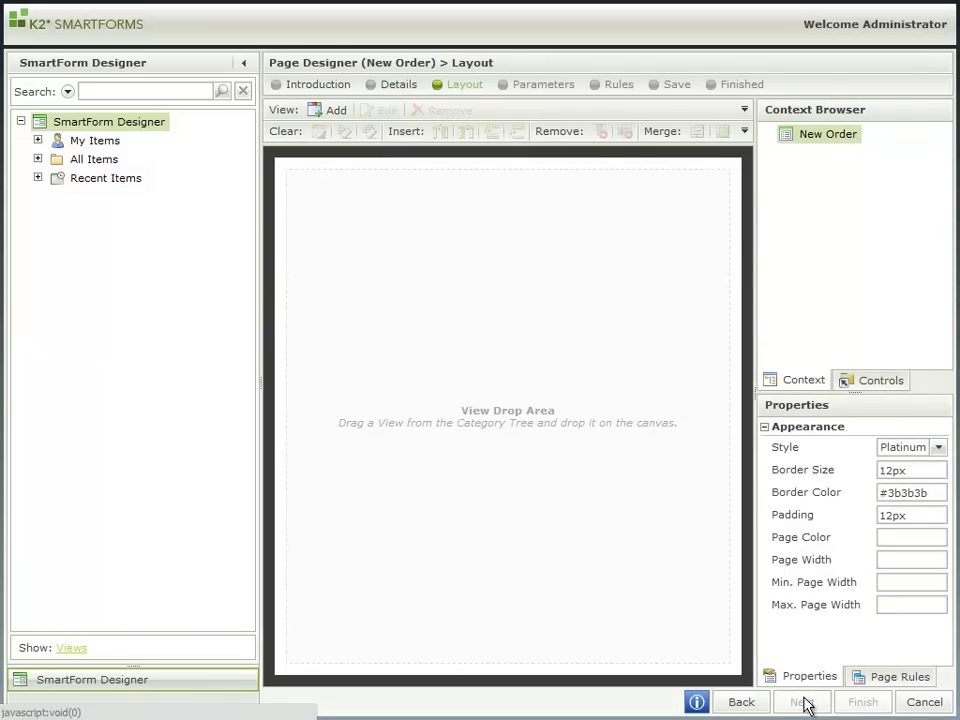
Step: Place the Order Header view on the page and title it 'Order Details'
{"action": "left_click", "coordinate": [38, 159]}
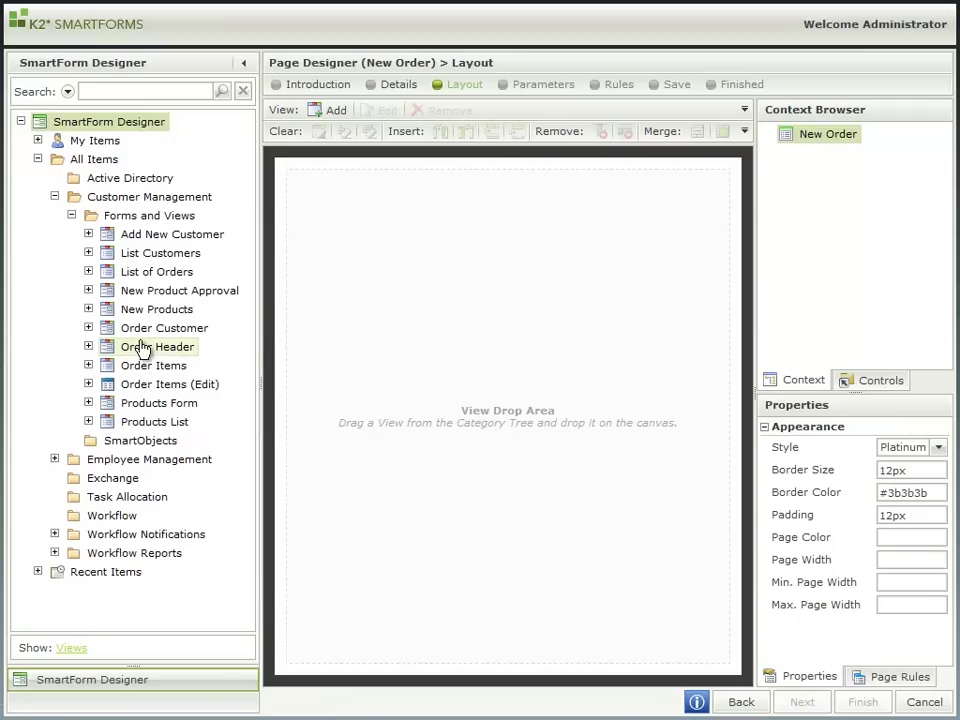
{"action": "left_click_drag", "start_coordinate": [126, 346], "coordinate": [439, 249]}
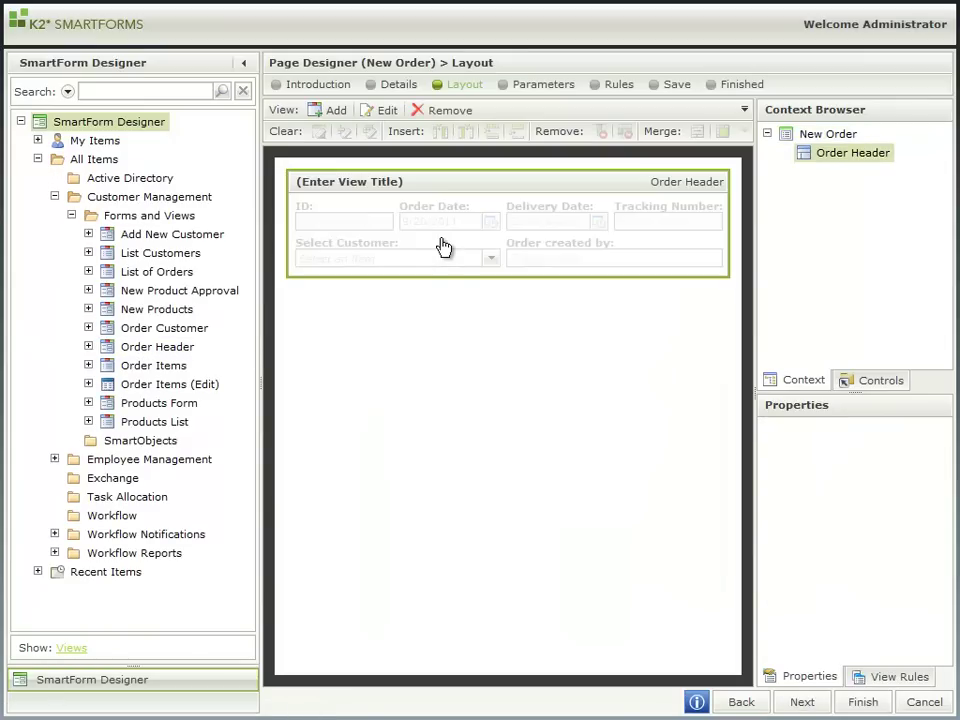
{"action": "left_click", "coordinate": [381, 182]}
{"action": "type", "text": "Order De"}
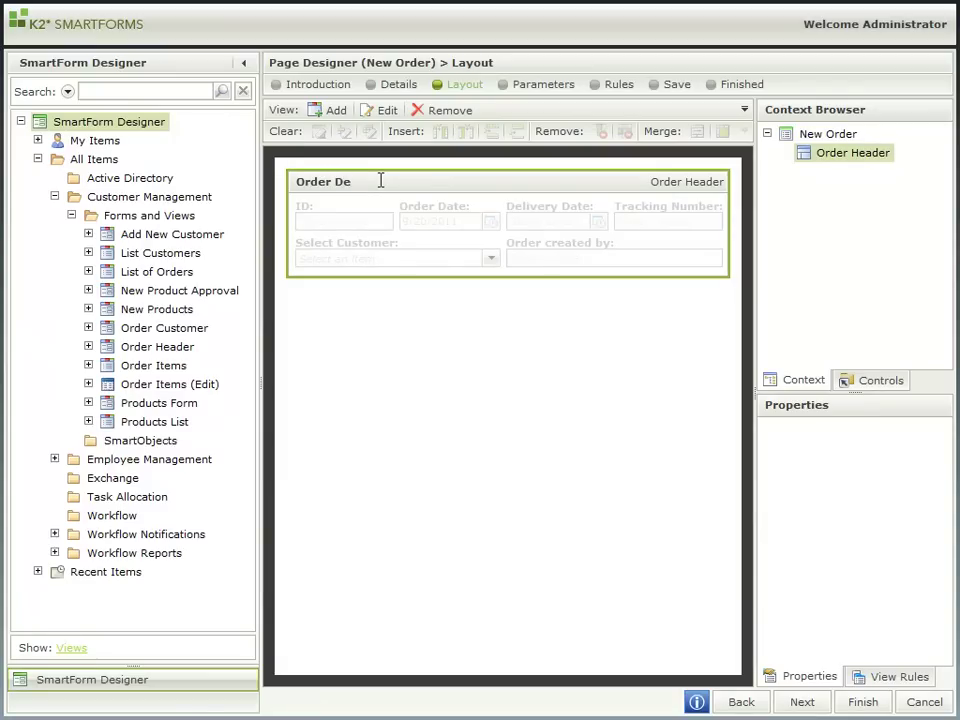
{"action": "type", "text": "tails"}
{"action": "left_click", "coordinate": [412, 323]}
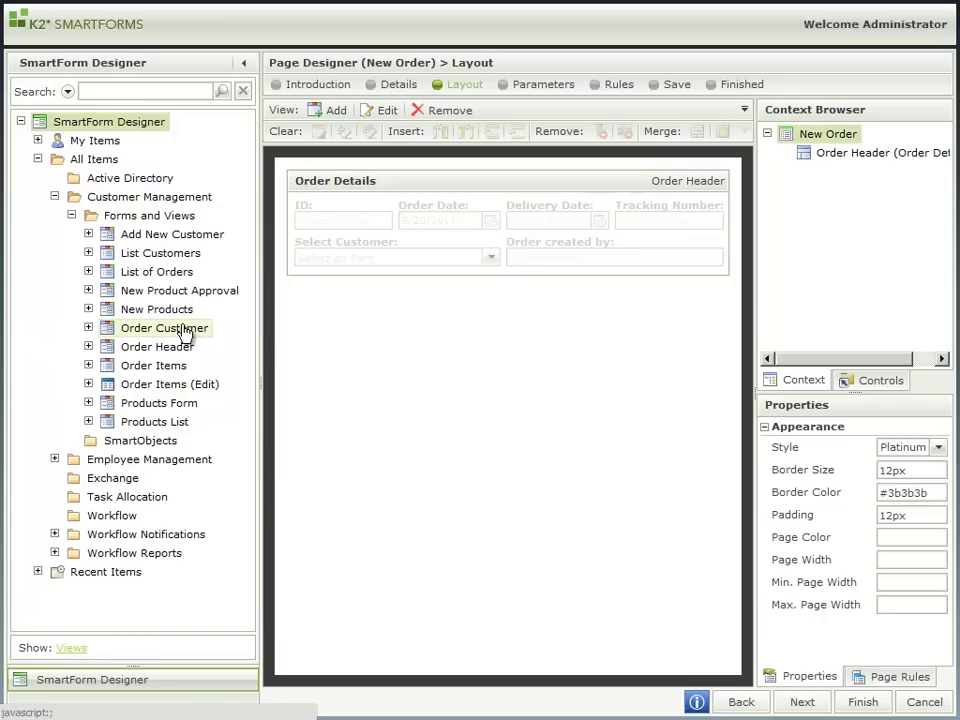
Step: Add the Order Customer view below it, titled 'Customer Details'
{"action": "left_click_drag", "start_coordinate": [184, 328], "coordinate": [491, 339]}
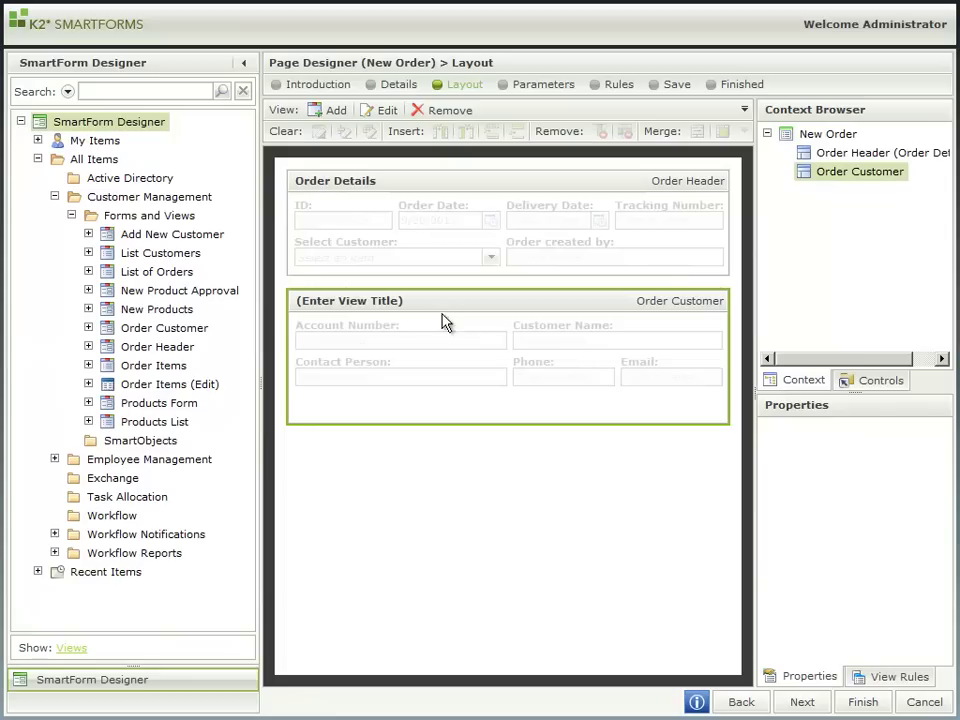
{"action": "left_click", "coordinate": [416, 308]}
{"action": "type", "text": "Customer Details"}
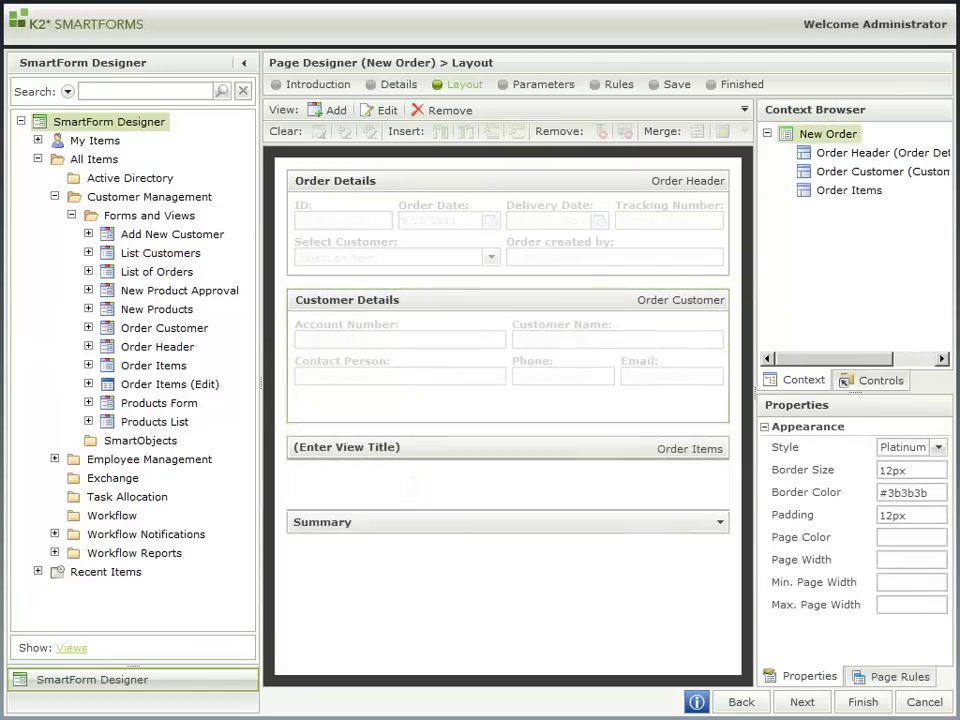
Step: Give the New Order page a 2px border, 8px padding and the Sky style
{"action": "left_click", "coordinate": [887, 470]}
{"action": "key", "text": "BackSpace"}
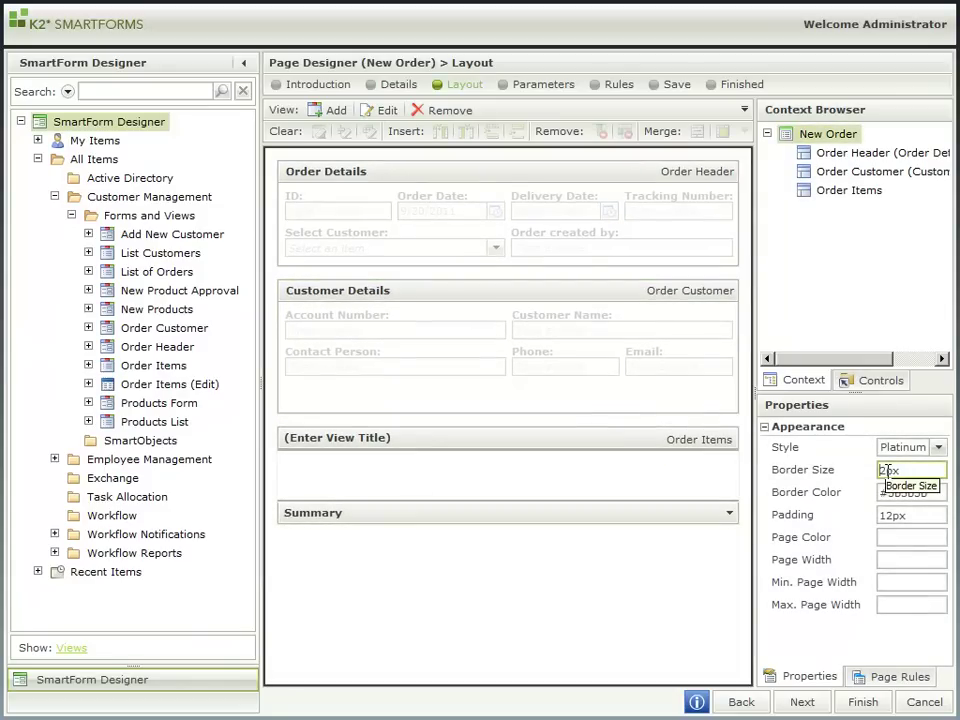
{"action": "left_click_drag", "start_coordinate": [891, 514], "coordinate": [881, 515]}
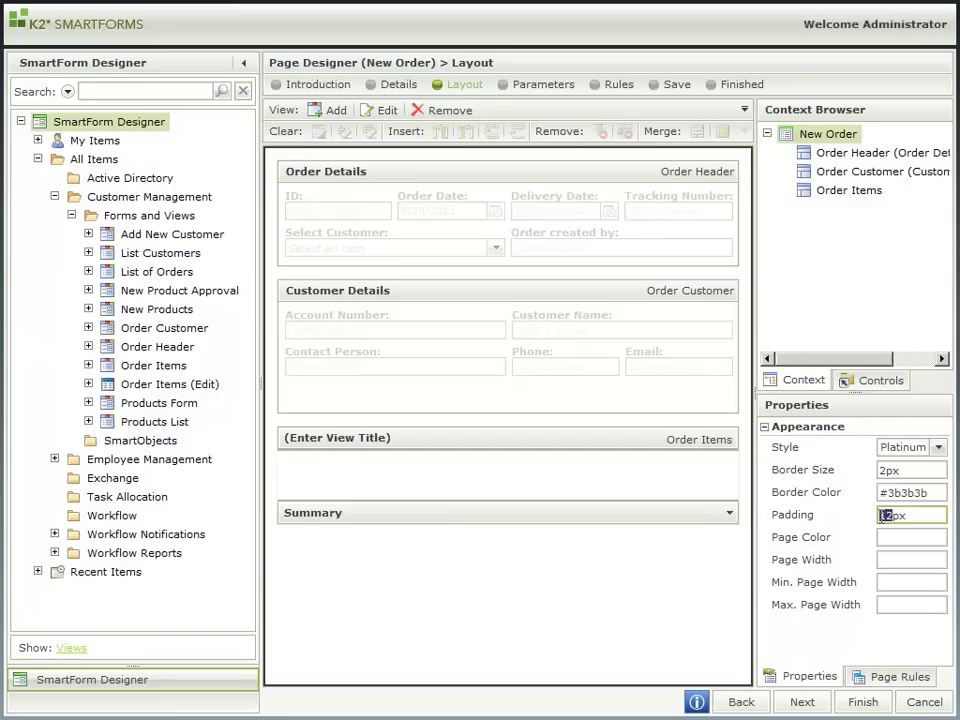
{"action": "type", "text": "8"}
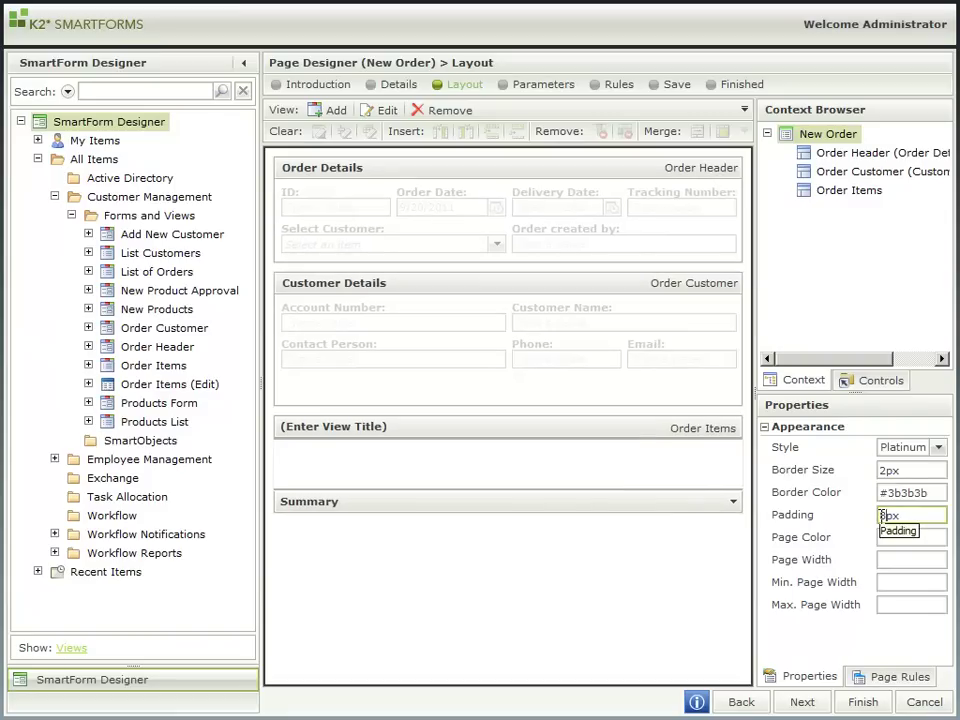
{"action": "left_click", "coordinate": [939, 449]}
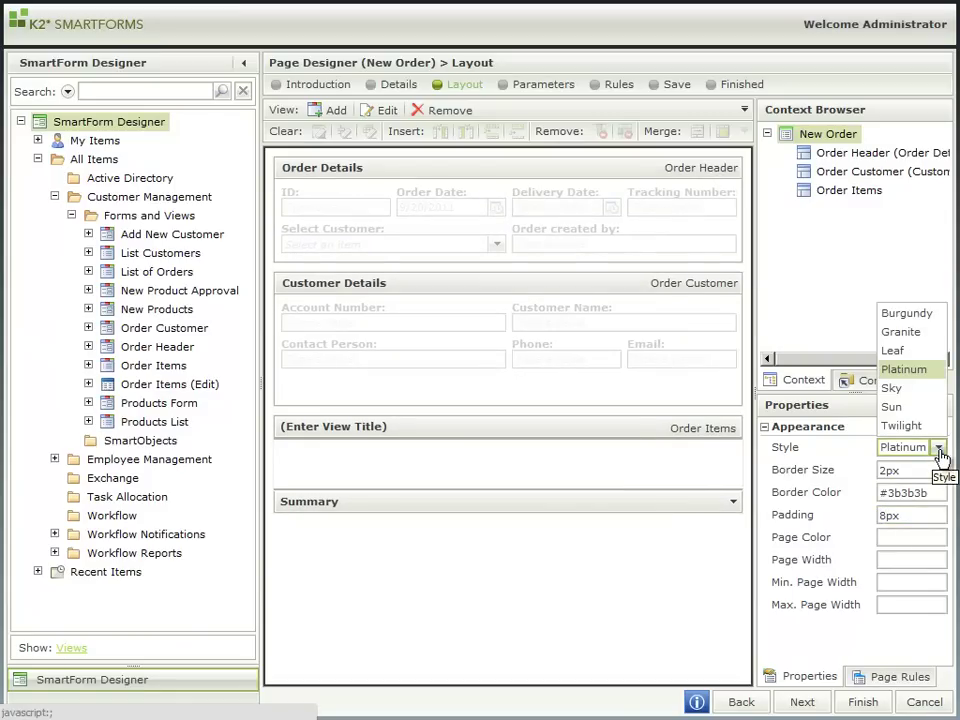
{"action": "left_click", "coordinate": [910, 390]}
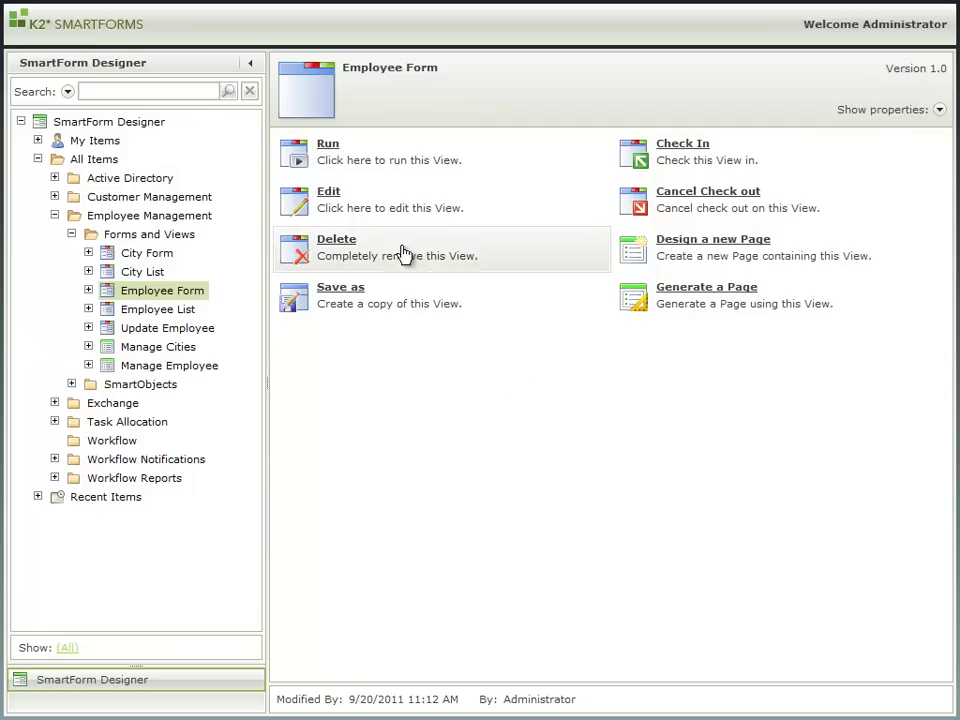
Step: Edit the Employee Form view and give its Email text box the Email Address validation pattern
{"action": "left_click", "coordinate": [332, 194]}
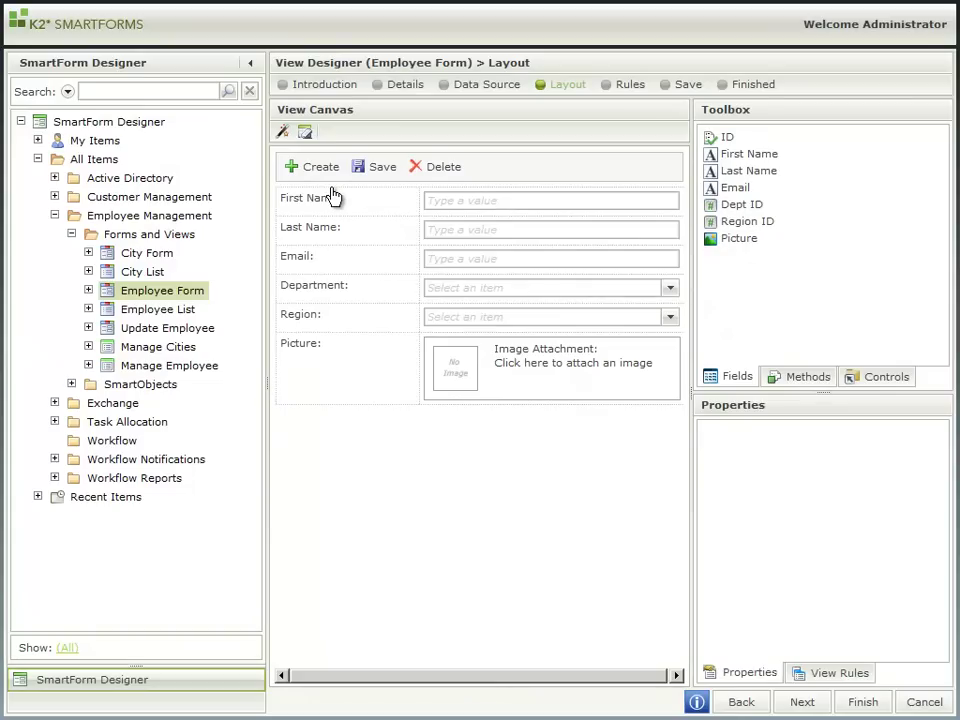
{"action": "left_click", "coordinate": [483, 261]}
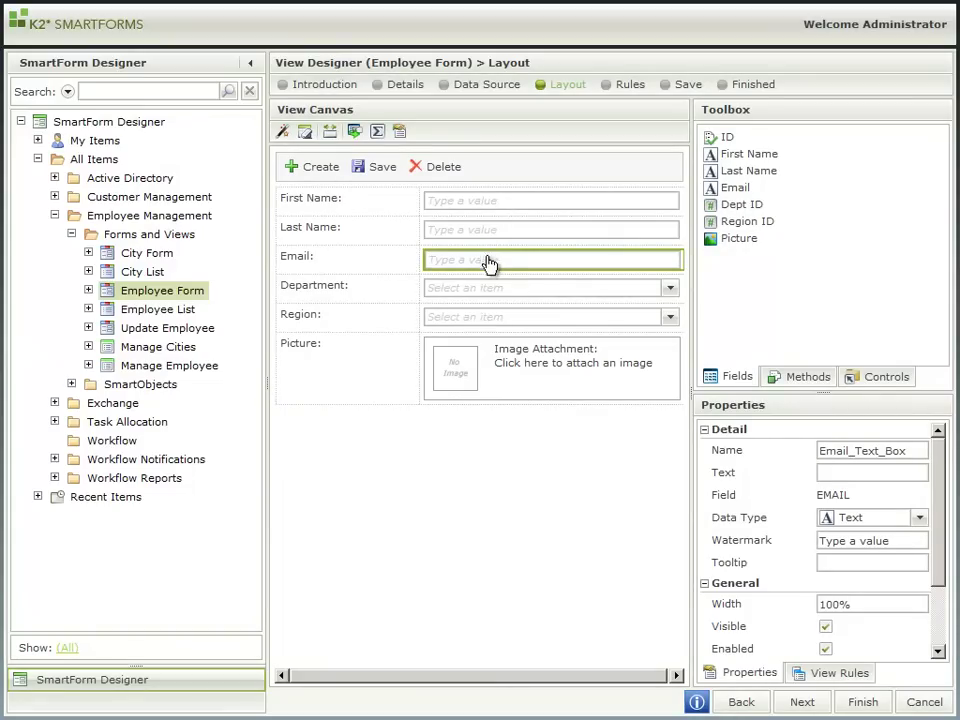
{"action": "left_click_drag", "start_coordinate": [943, 489], "coordinate": [940, 570]}
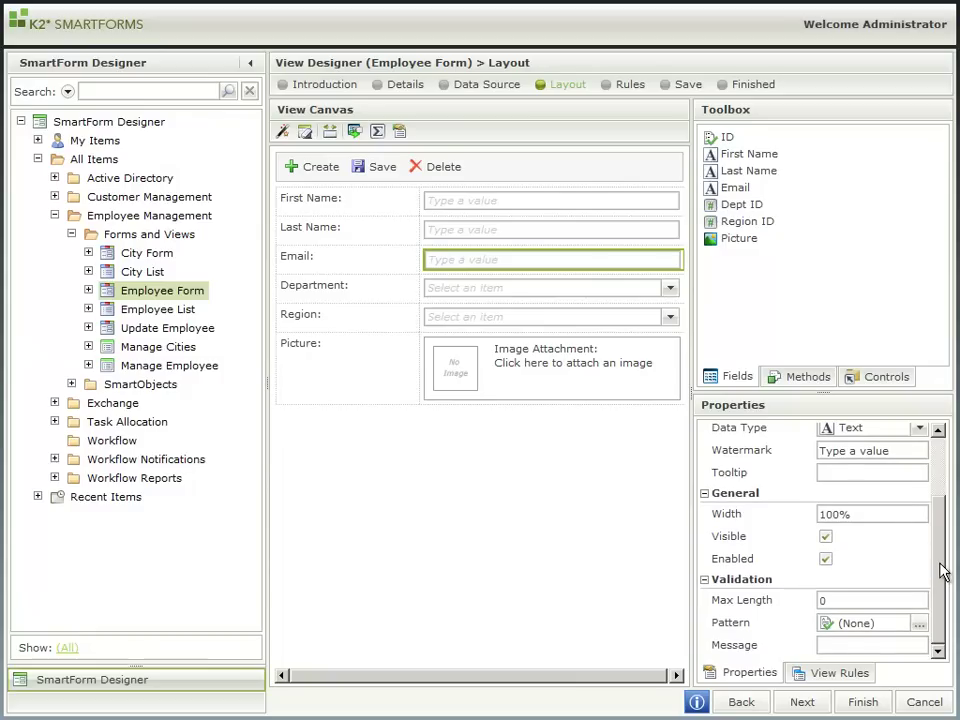
{"action": "left_click", "coordinate": [919, 627]}
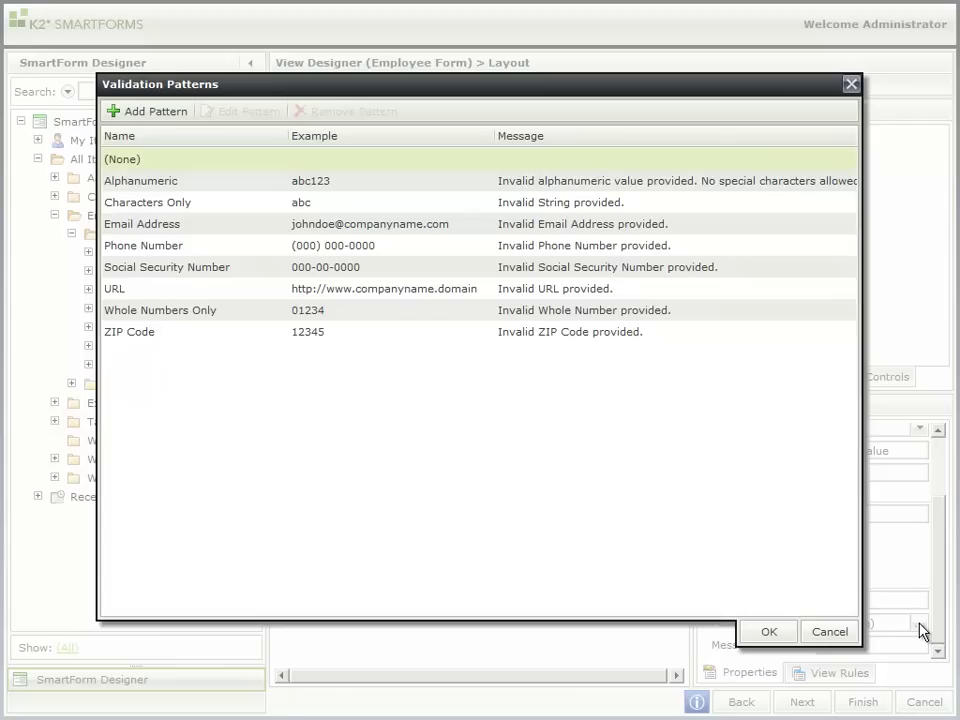
{"action": "left_click", "coordinate": [225, 225]}
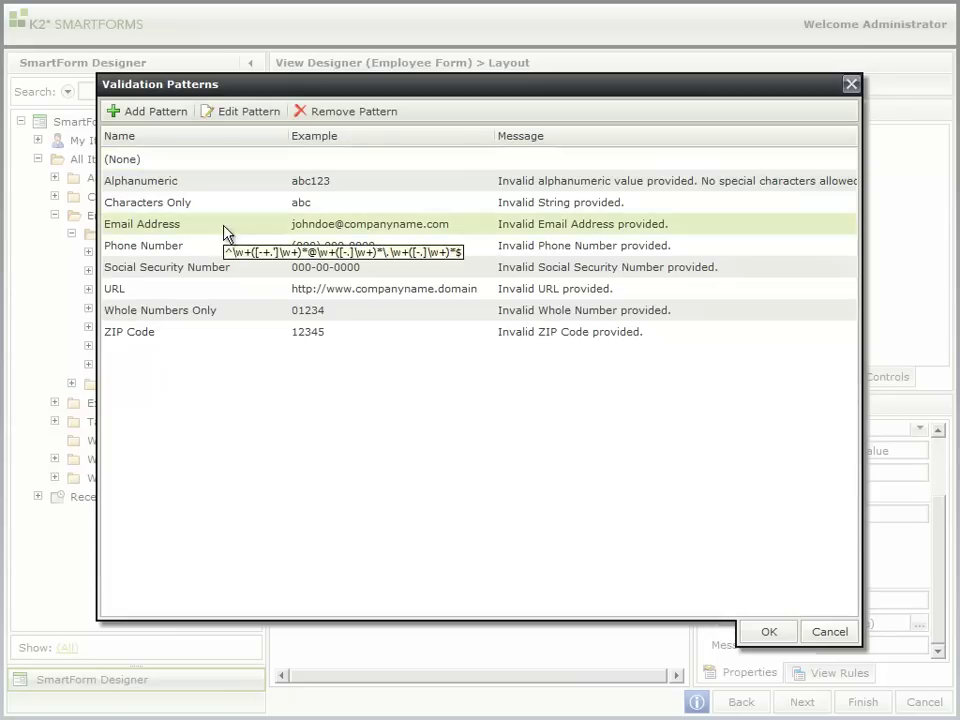
{"action": "left_click", "coordinate": [755, 634]}
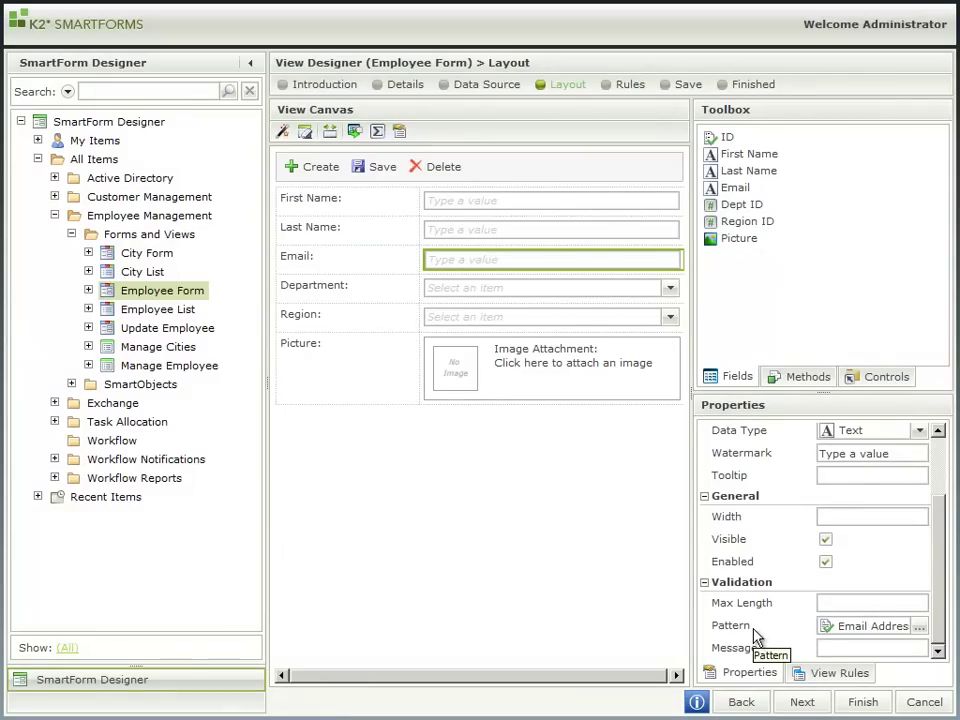
Step: Add a 'form passes validation' condition to the Create rule, with Email marked required
{"action": "left_click", "coordinate": [630, 88]}
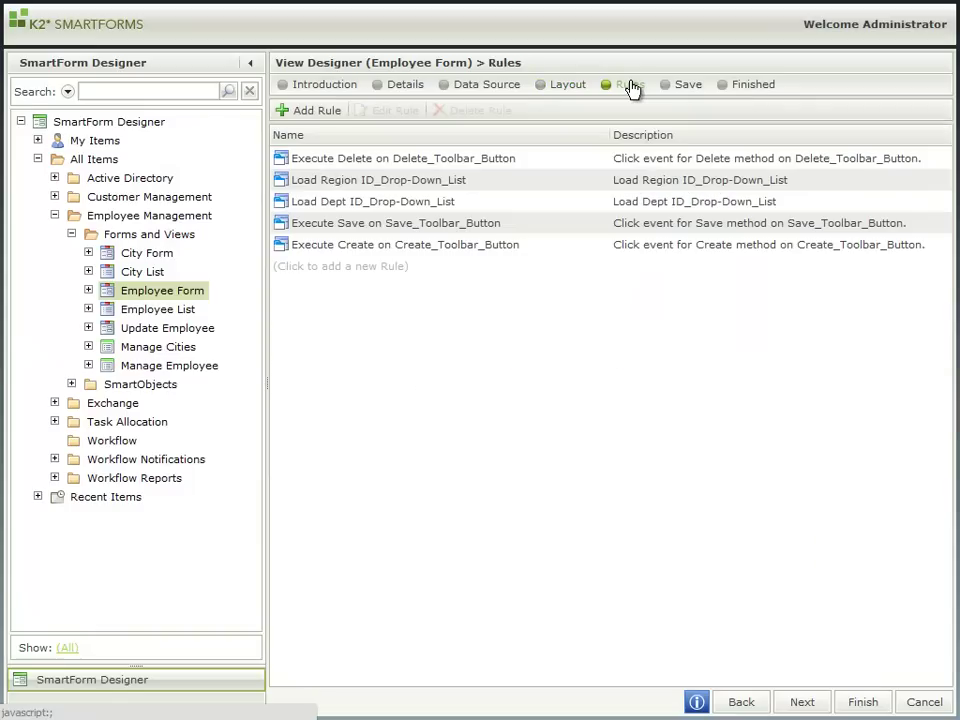
{"action": "left_click", "coordinate": [481, 249]}
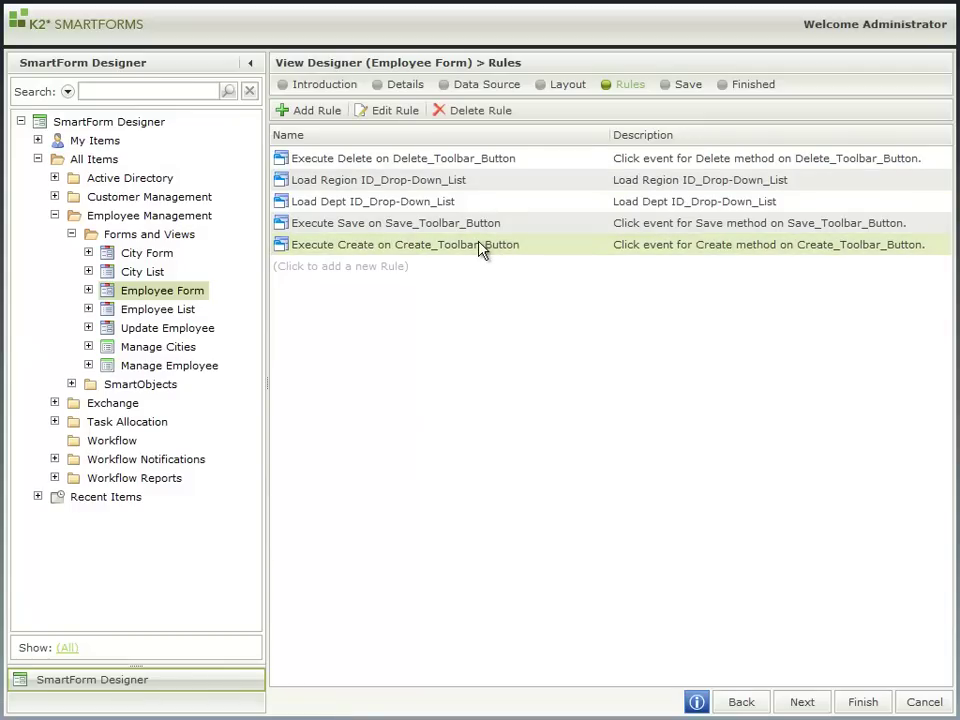
{"action": "left_click", "coordinate": [393, 115]}
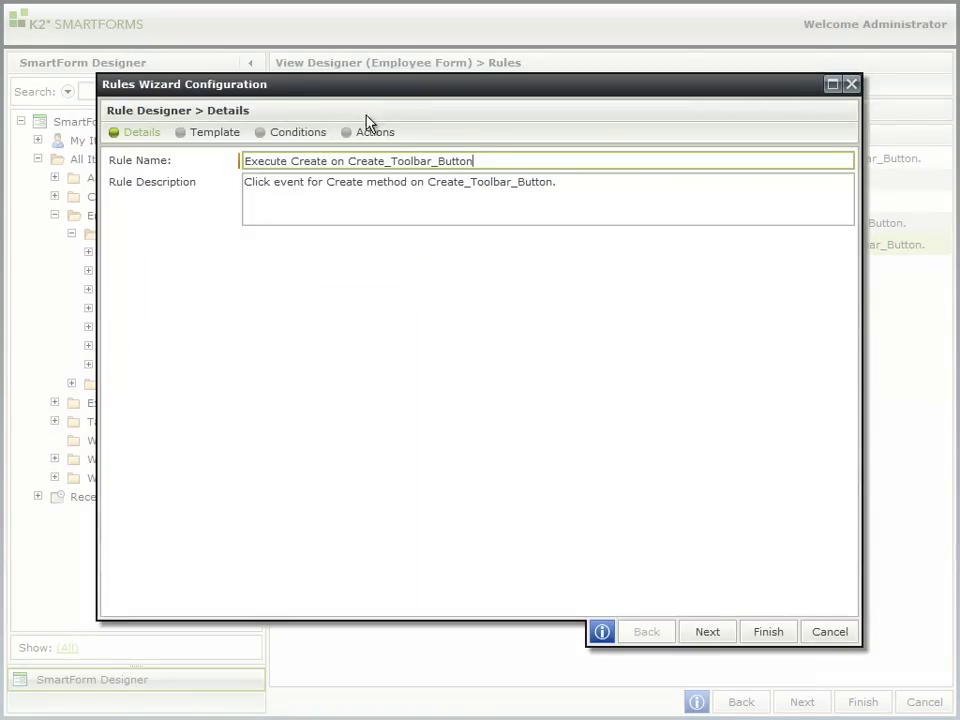
{"action": "left_click", "coordinate": [306, 135]}
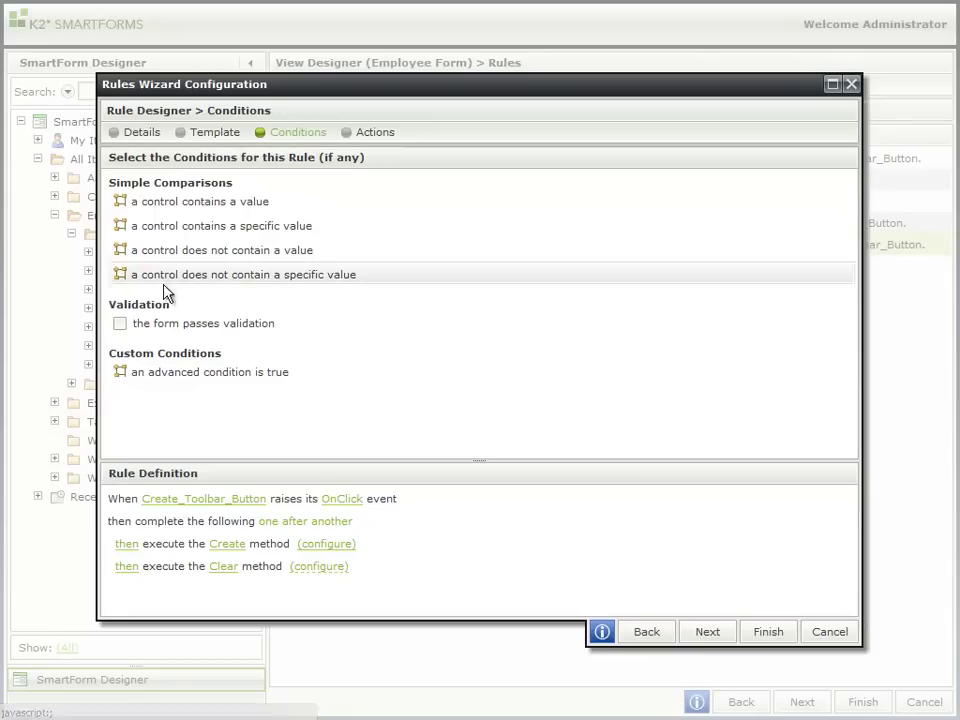
{"action": "left_click", "coordinate": [121, 325]}
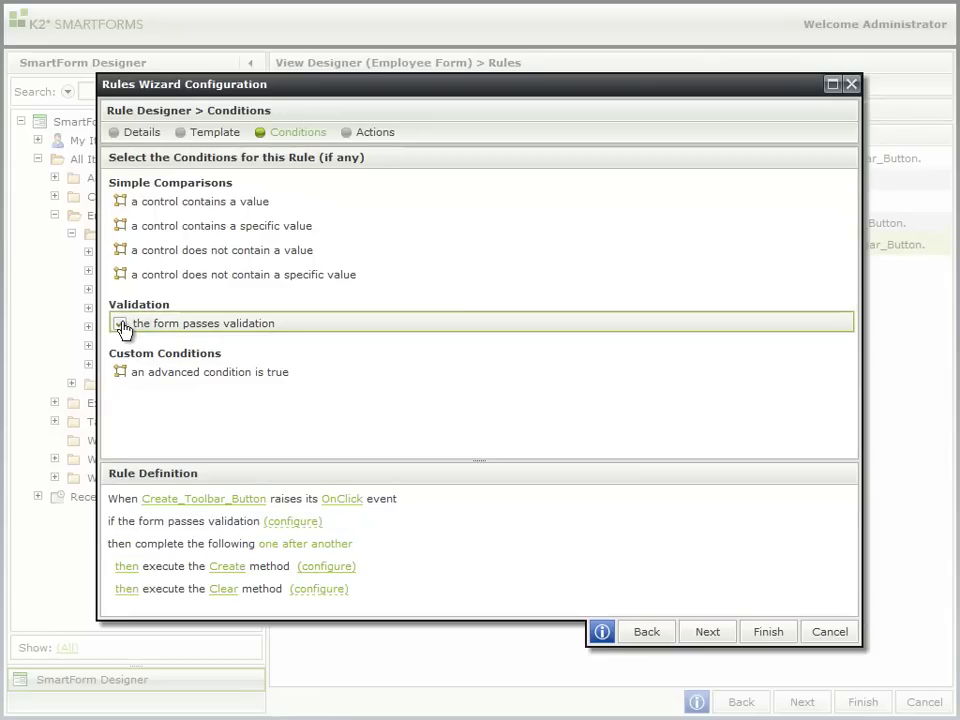
{"action": "left_click", "coordinate": [300, 522]}
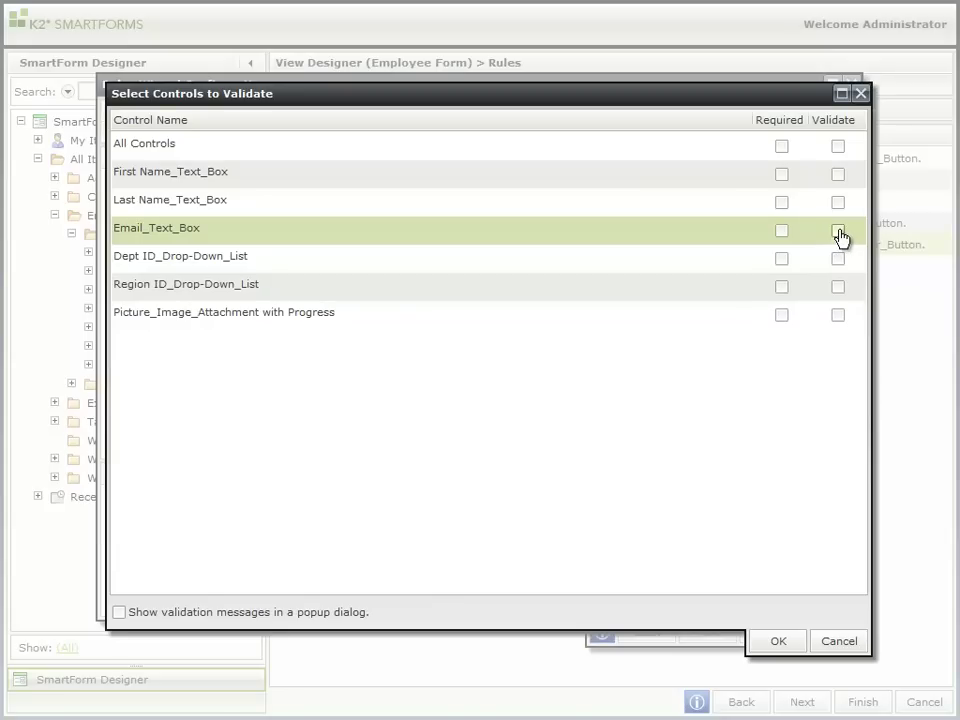
{"action": "left_click", "coordinate": [781, 231]}
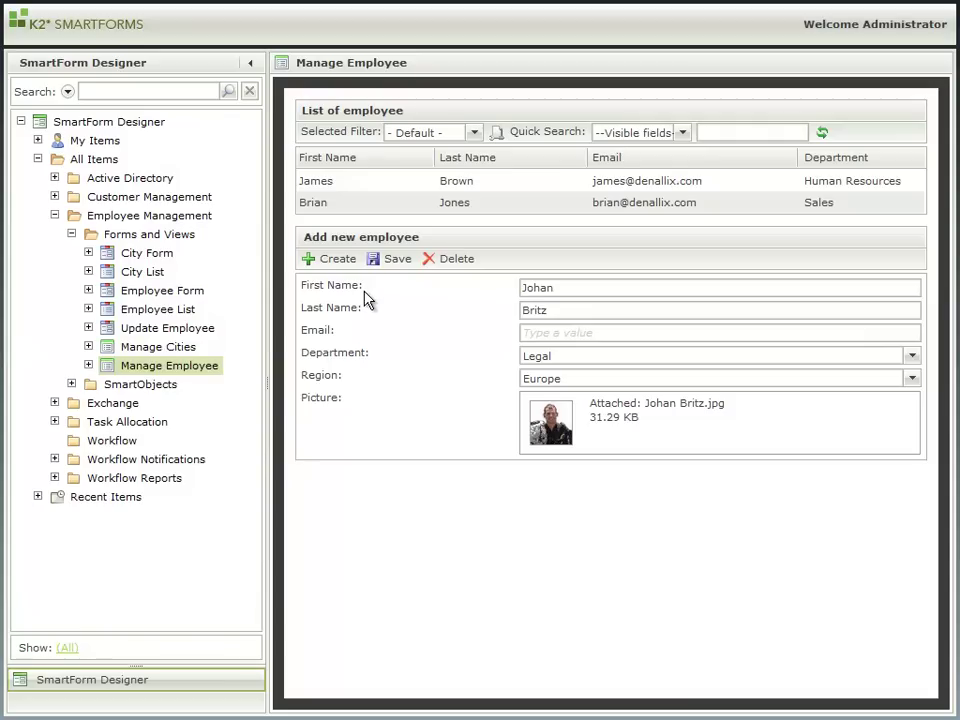
Step: Test validation by creating with an empty Email, then with the invalid entry 'bla'
{"action": "left_click", "coordinate": [336, 264]}
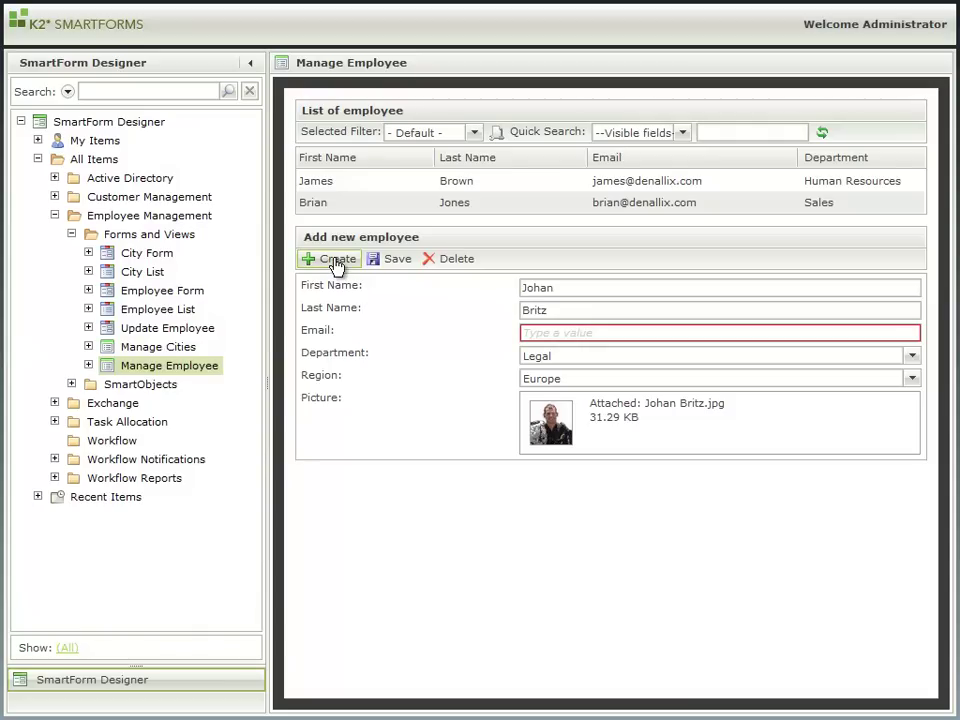
{"action": "left_click", "coordinate": [579, 332]}
{"action": "type", "text": "bla"}
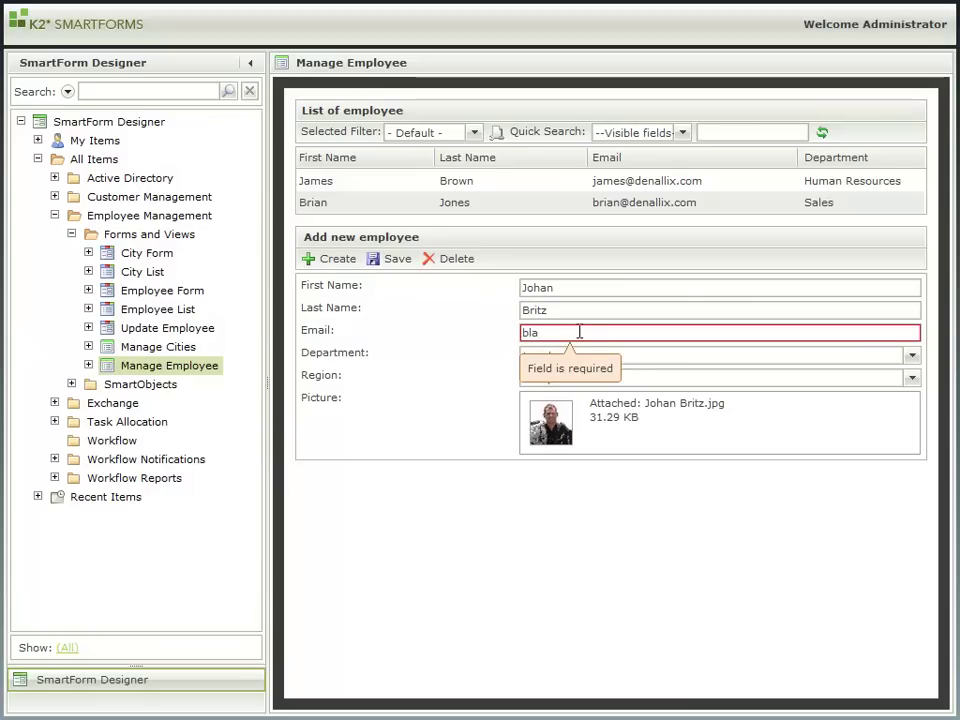
{"action": "left_click", "coordinate": [358, 262]}
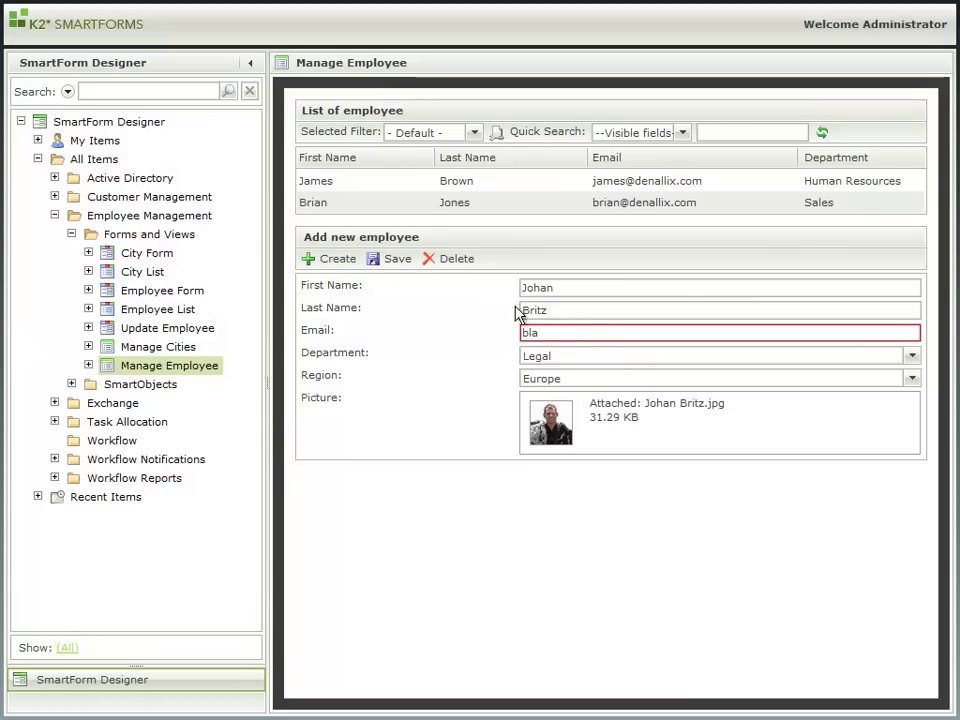
Step: Replace the invalid Email with a valid e-mail address and create the employee
{"action": "mouse_move", "coordinate": [556, 332]}
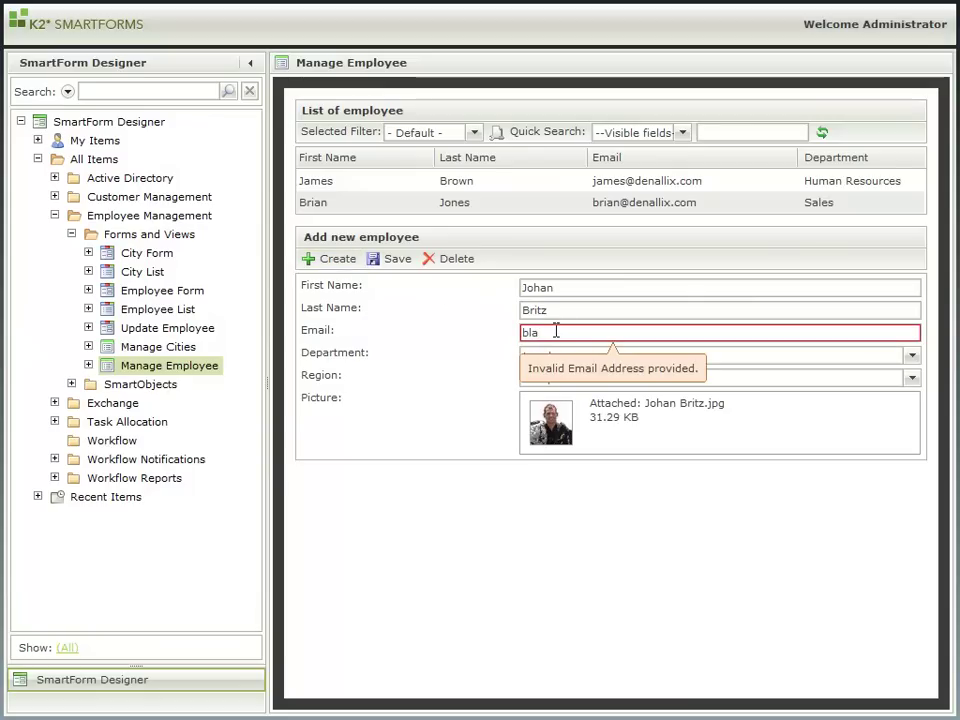
{"action": "left_click_drag", "start_coordinate": [558, 332], "coordinate": [510, 335]}
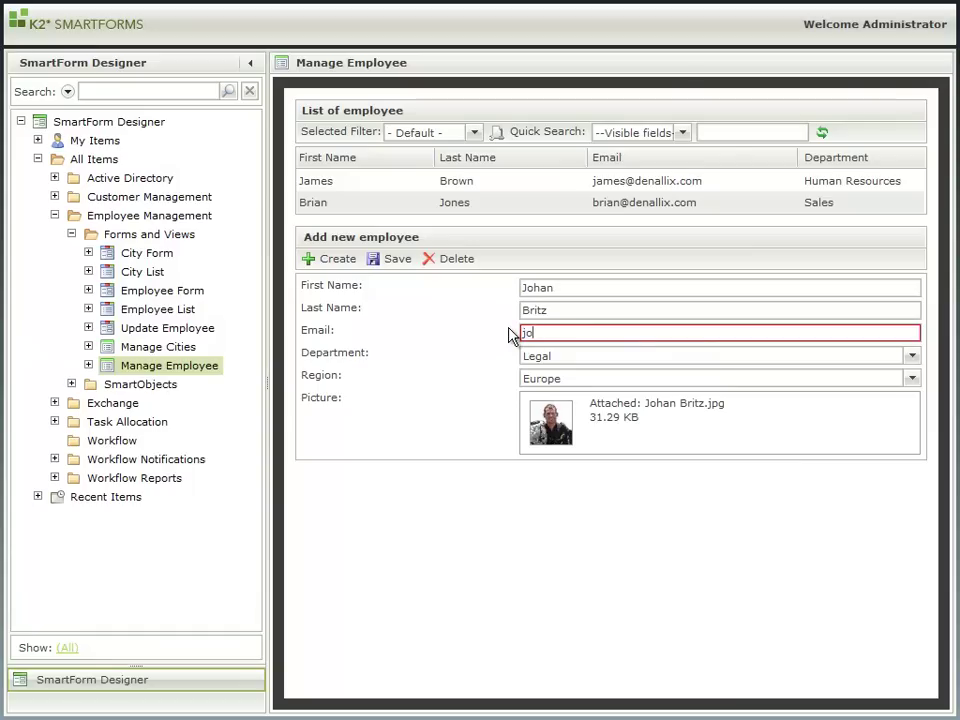
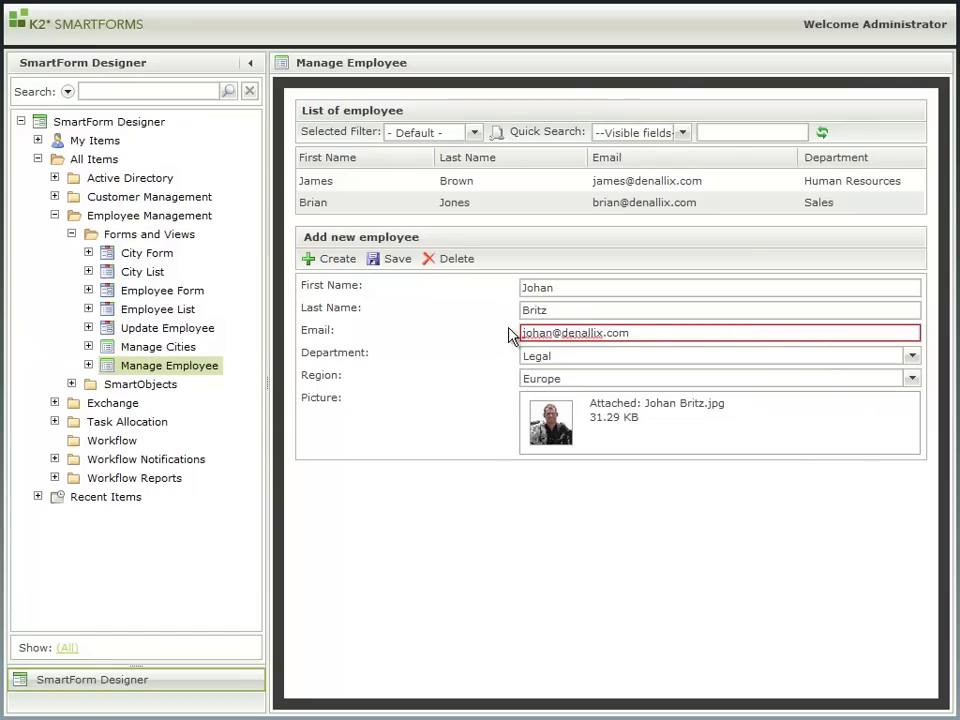
{"action": "left_click", "coordinate": [334, 262]}
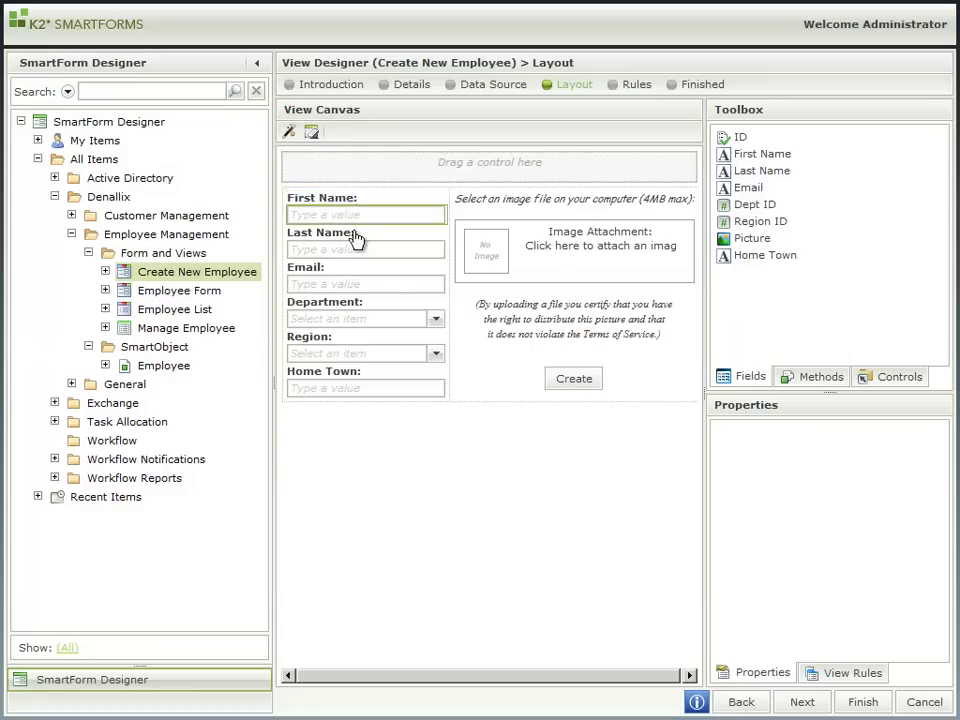
Step: Change the Home Town text box into a Drop-Down List control
{"action": "left_click", "coordinate": [407, 390]}
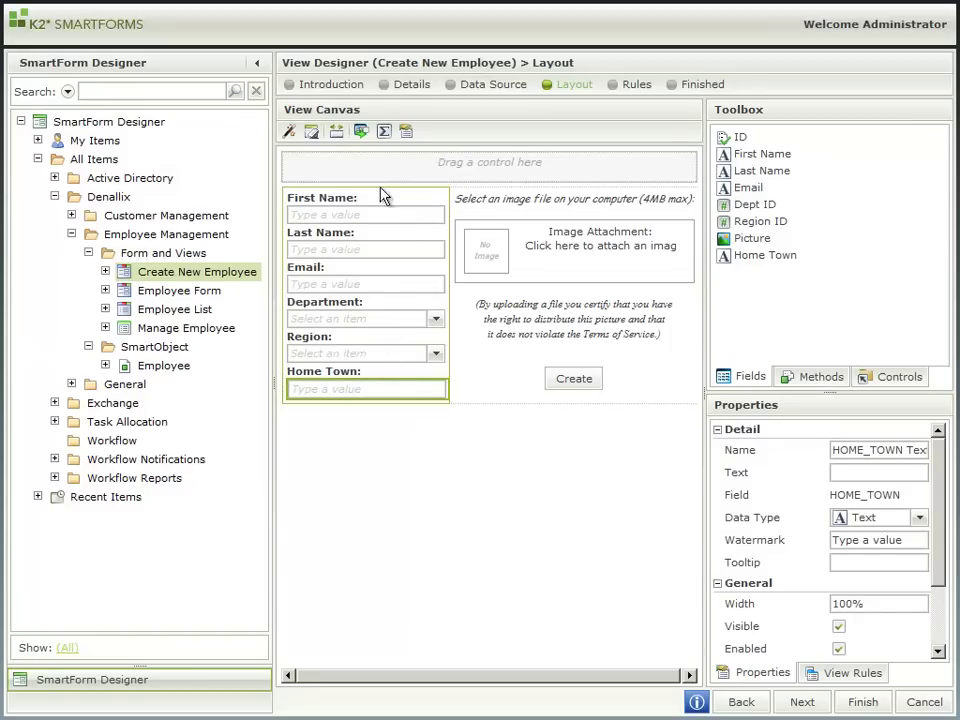
{"action": "left_click", "coordinate": [361, 131]}
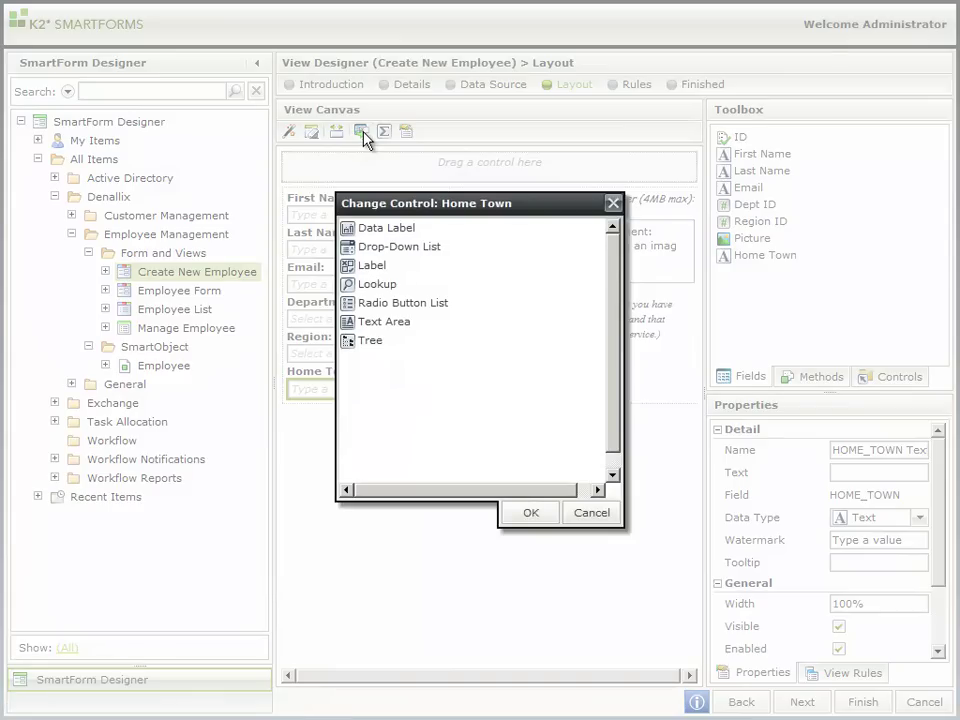
{"action": "left_click", "coordinate": [400, 250]}
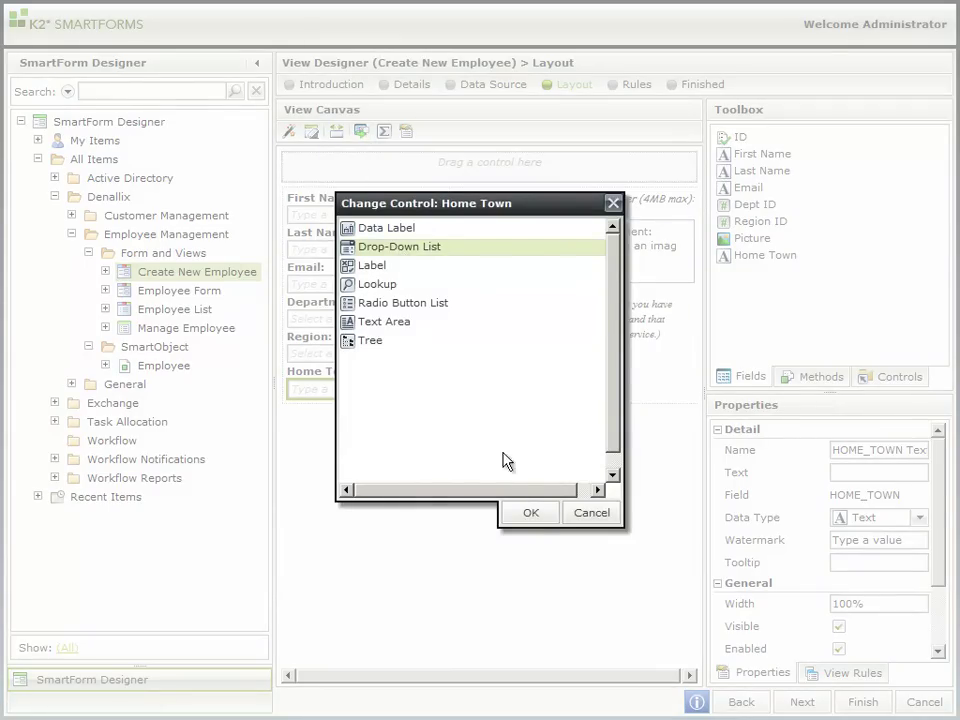
{"action": "left_click", "coordinate": [536, 514]}
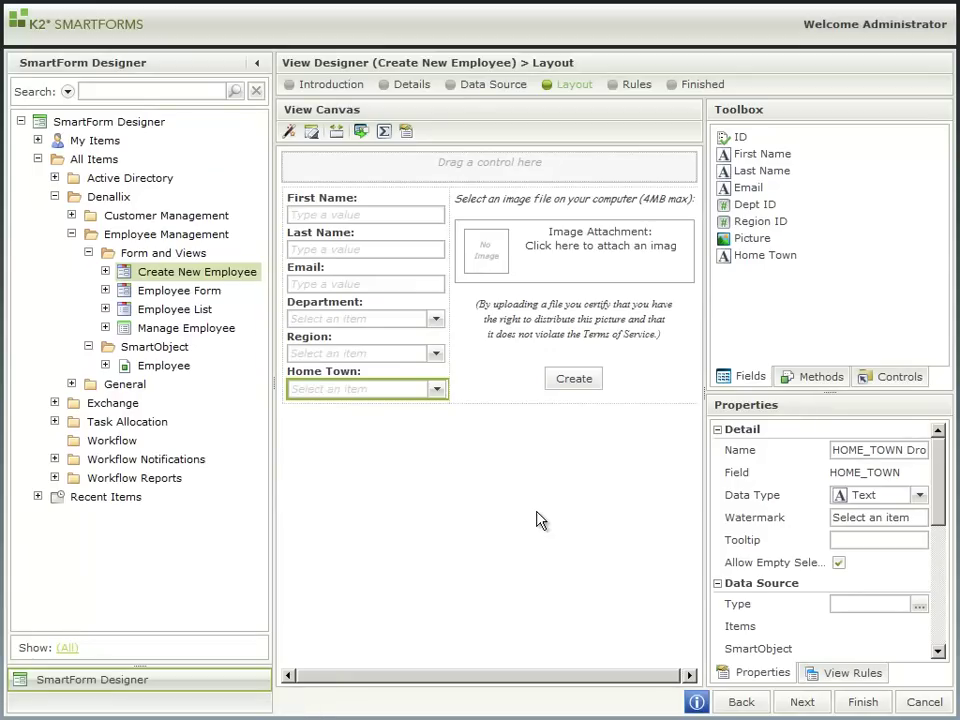
{"action": "left_click", "coordinate": [717, 429]}
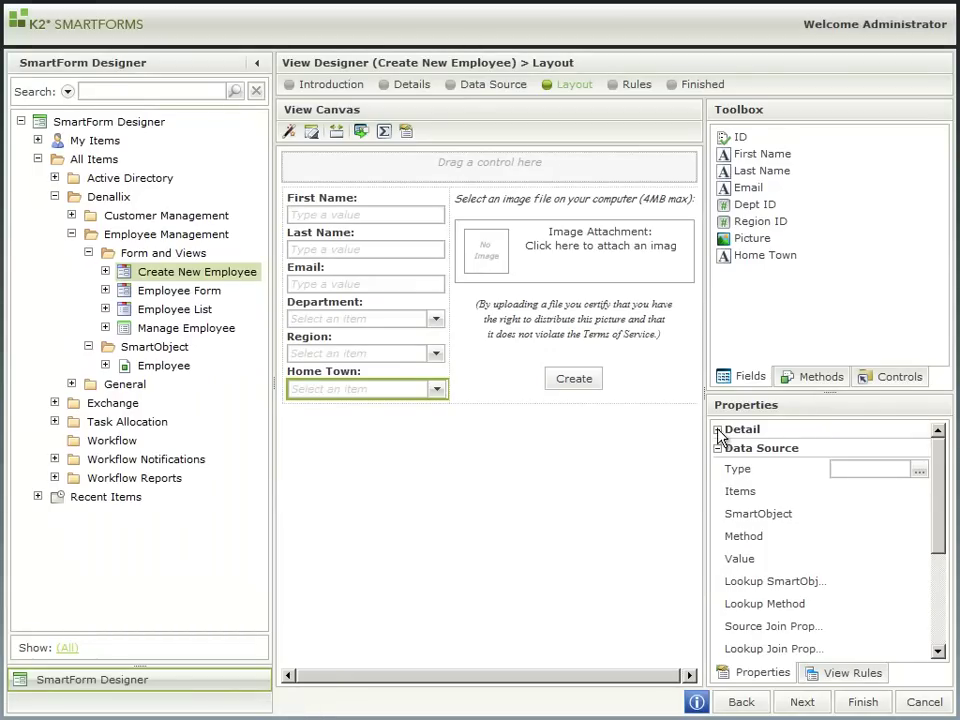
Step: Set Home Town's data source to the City SmartObject under Denallix > General > SmartObjects
{"action": "left_click", "coordinate": [919, 470]}
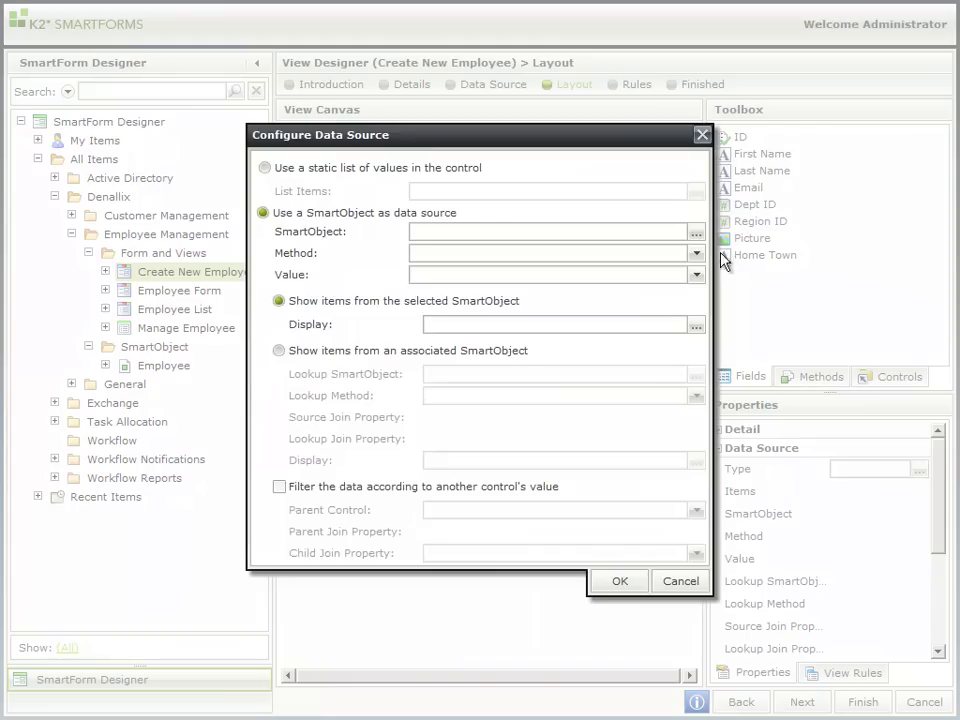
{"action": "left_click", "coordinate": [696, 231]}
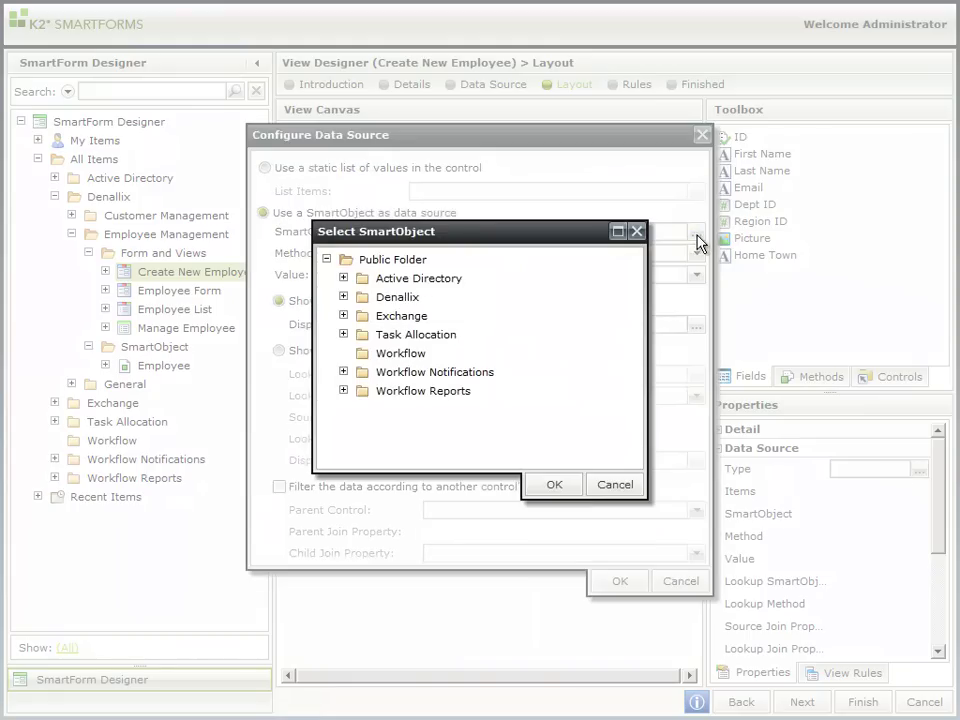
{"action": "left_click", "coordinate": [344, 297]}
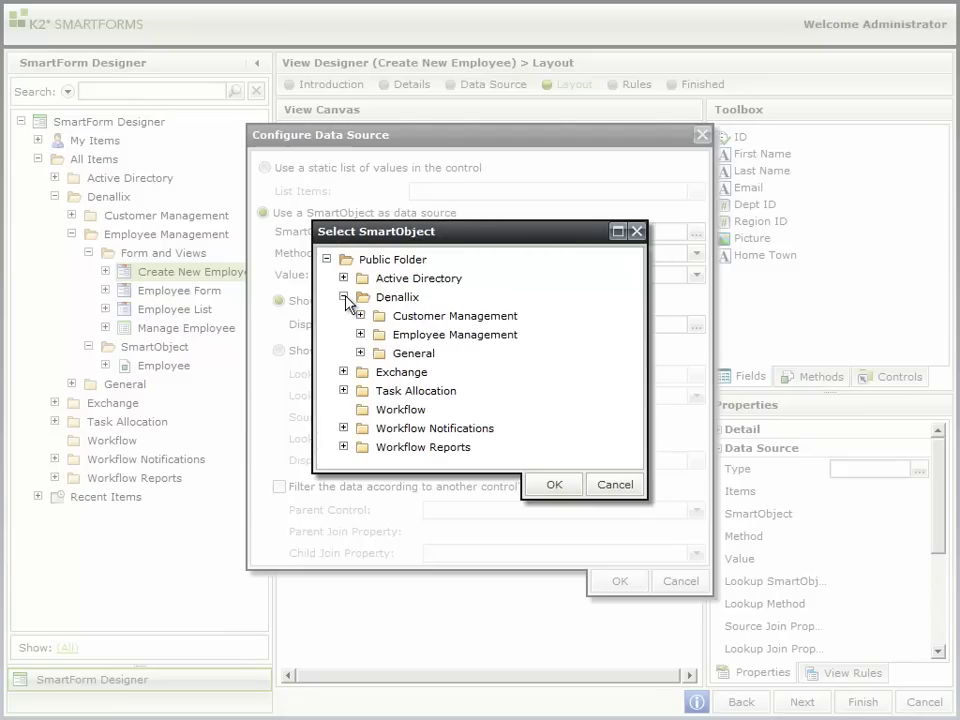
{"action": "left_click", "coordinate": [361, 353]}
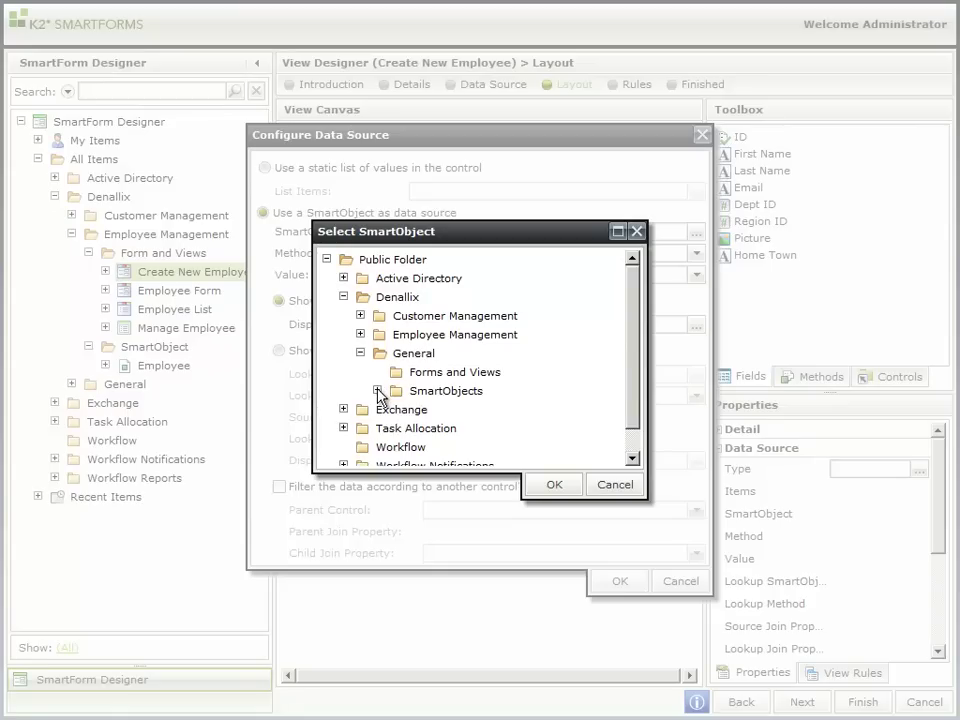
{"action": "left_click", "coordinate": [377, 391]}
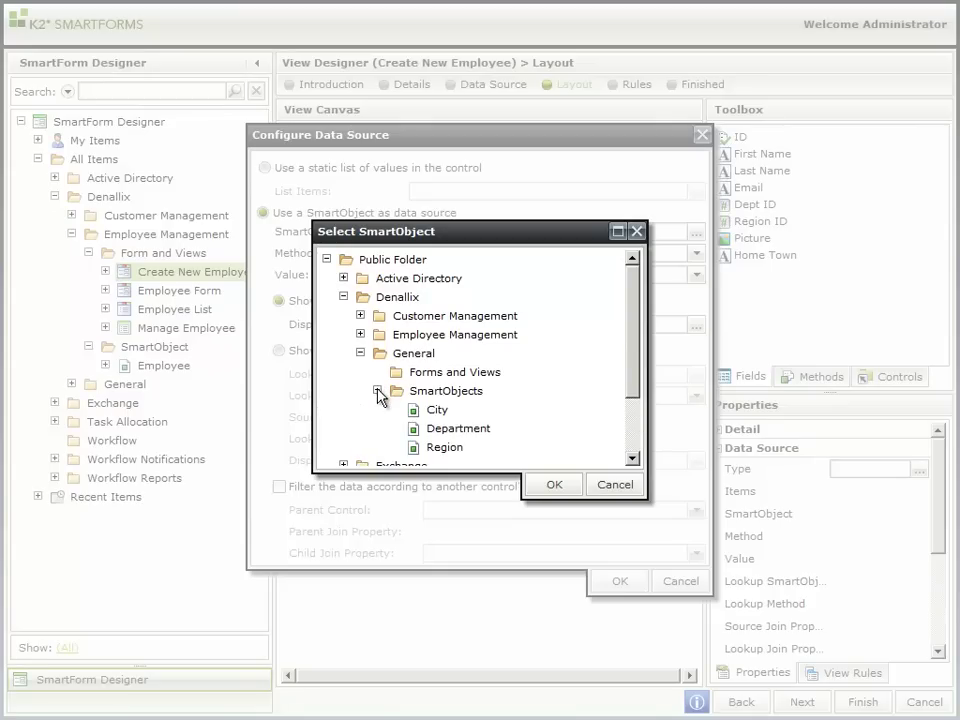
{"action": "left_click", "coordinate": [437, 410]}
{"action": "left_click", "coordinate": [551, 485]}
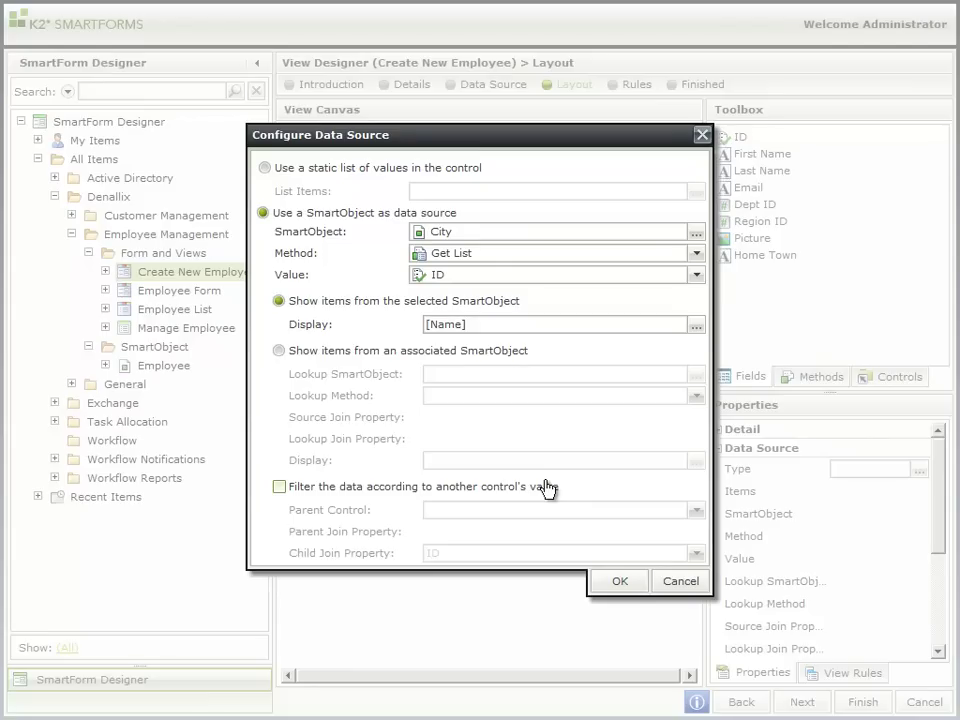
Step: Filter Home Town's items by the Region ID drop-down as parent control
{"action": "left_click", "coordinate": [280, 487]}
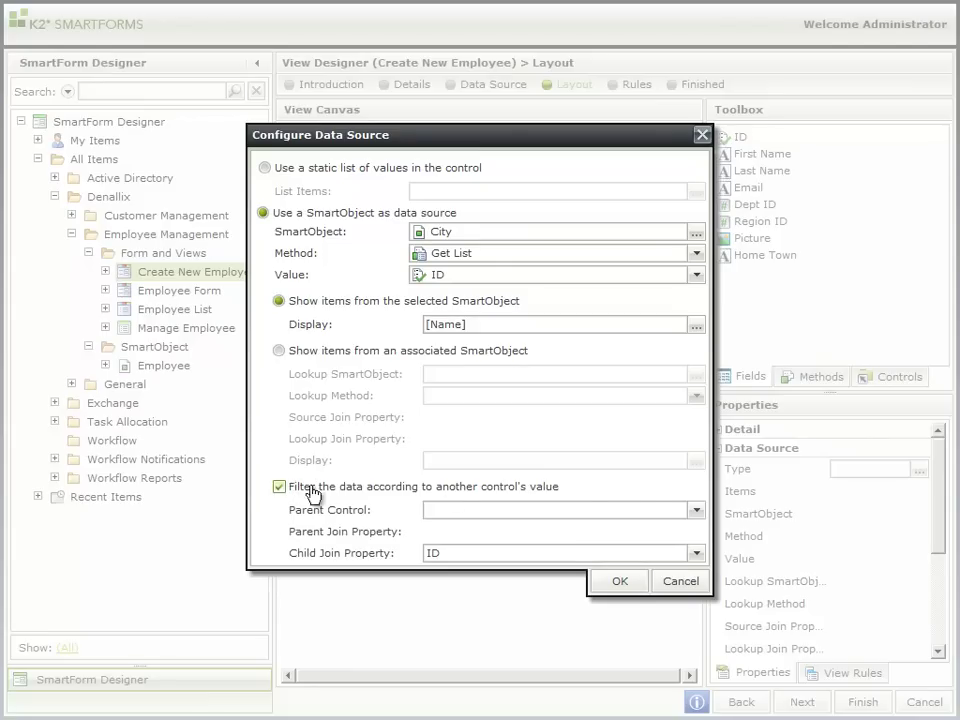
{"action": "left_click", "coordinate": [695, 511]}
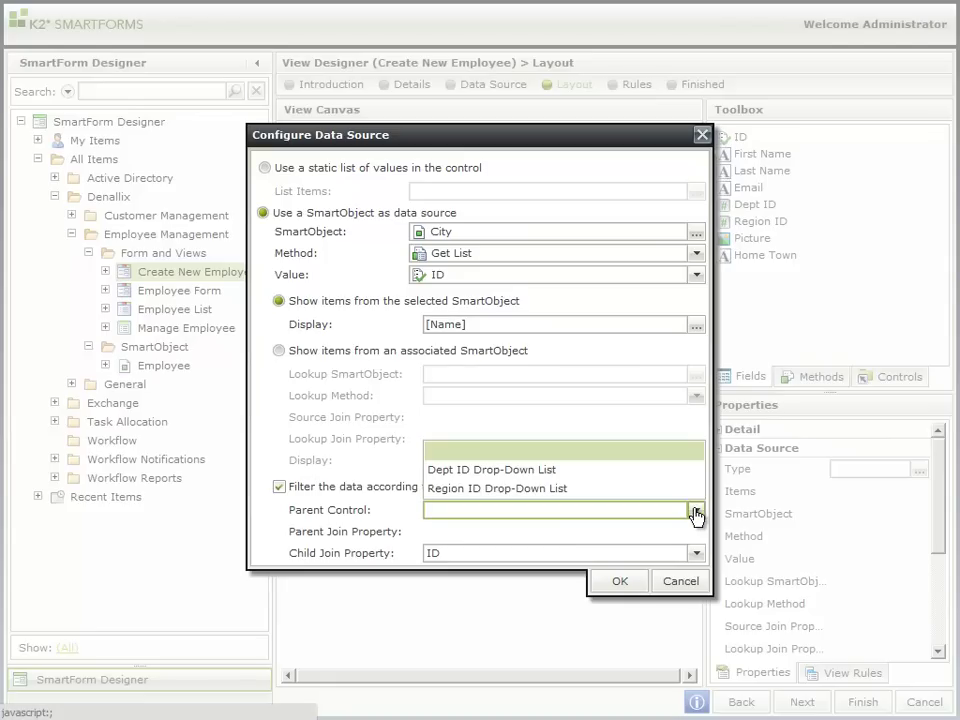
{"action": "left_click", "coordinate": [559, 489]}
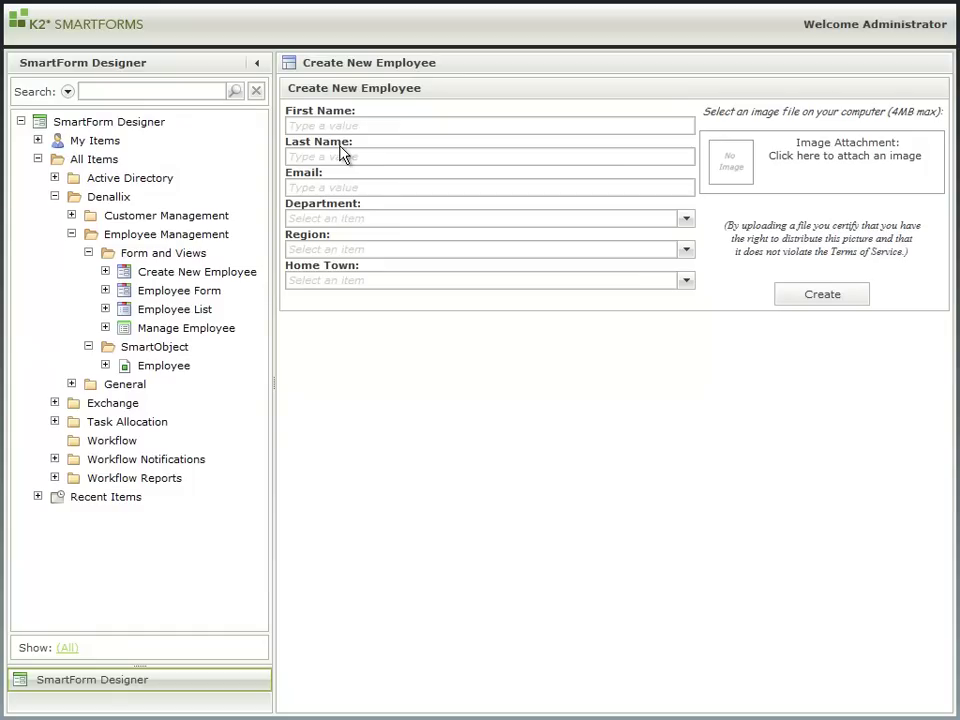
Step: Check Home Town options for Asia Pacific, then North America, and pick Denver
{"action": "left_click", "coordinate": [686, 256]}
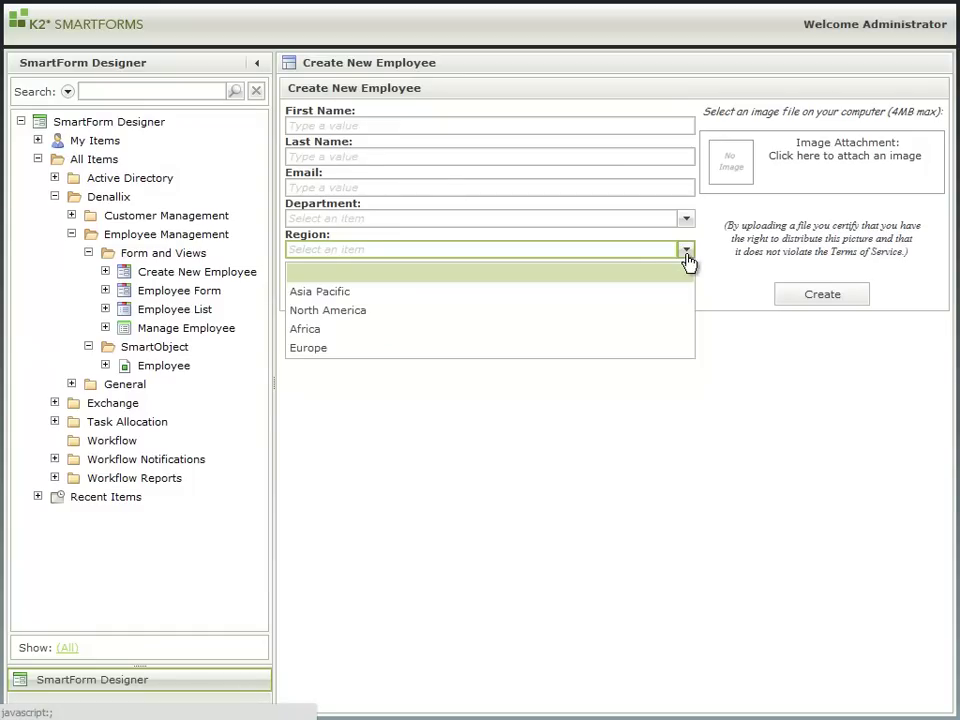
{"action": "left_click", "coordinate": [634, 292]}
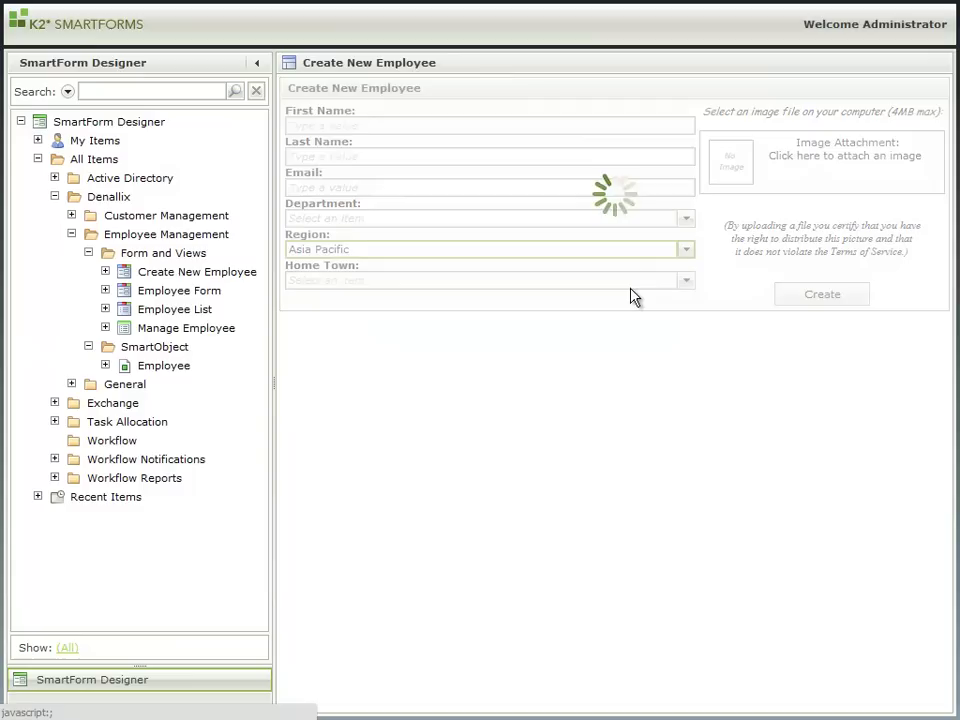
{"action": "left_click", "coordinate": [687, 283]}
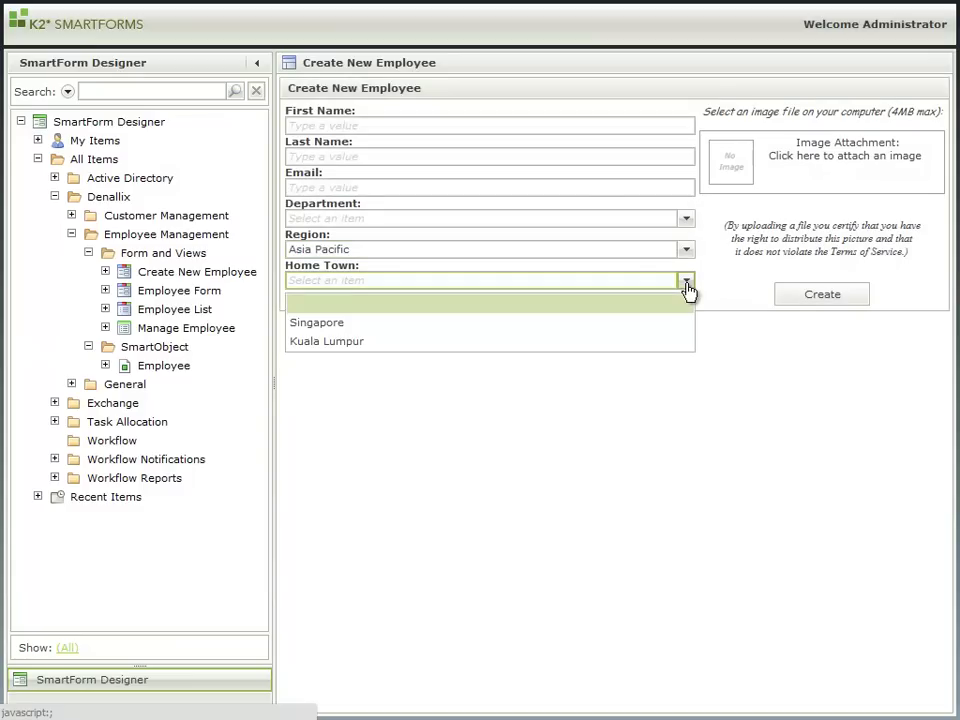
{"action": "left_click", "coordinate": [687, 284]}
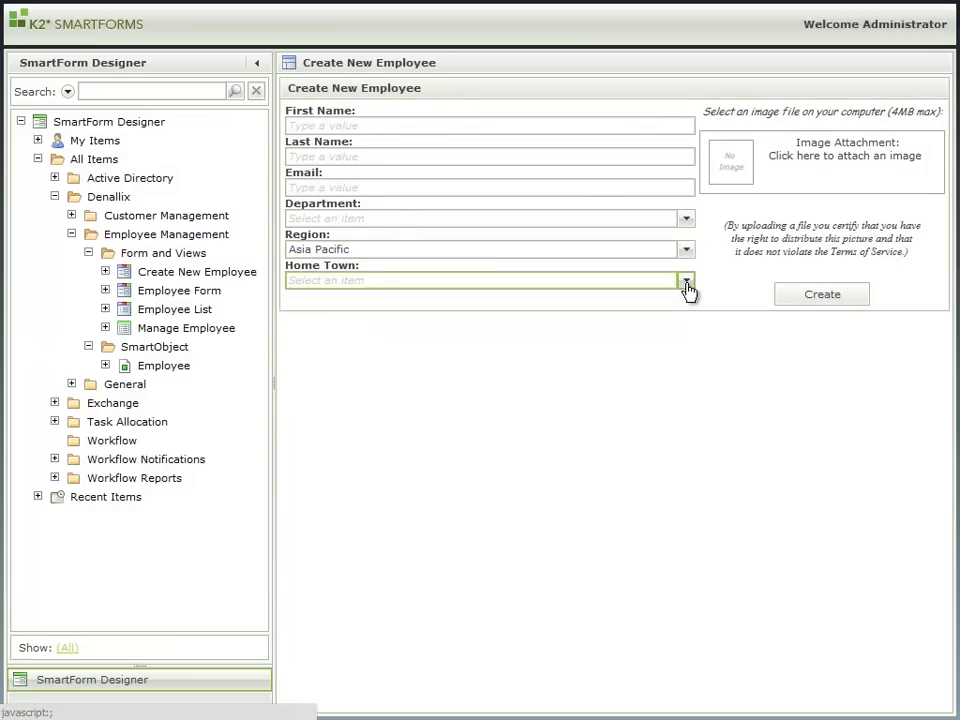
{"action": "left_click", "coordinate": [687, 252]}
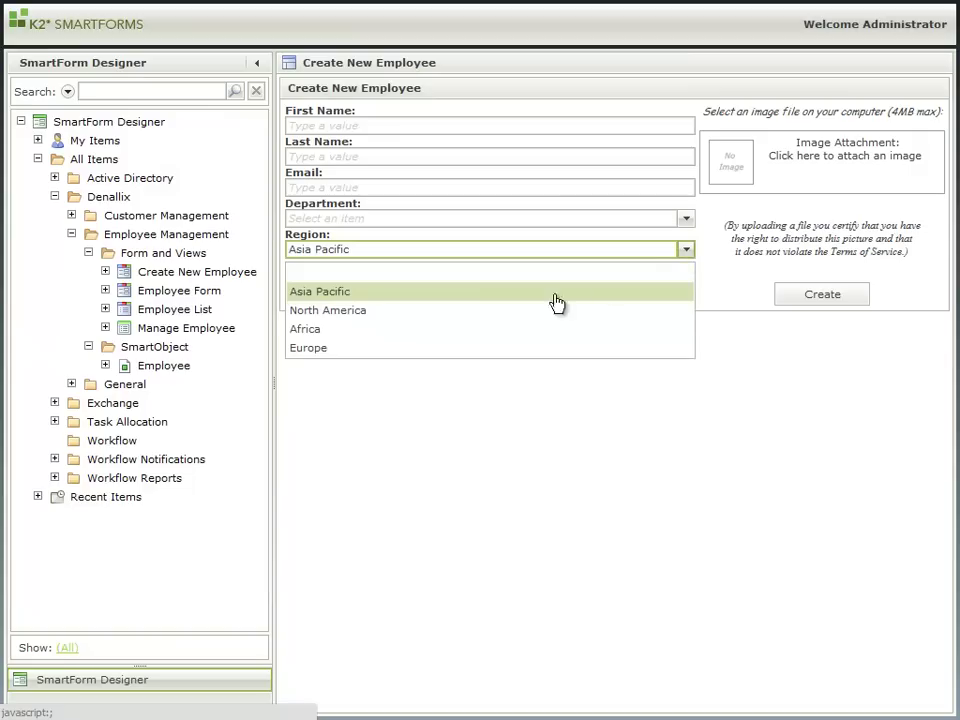
{"action": "left_click", "coordinate": [519, 313]}
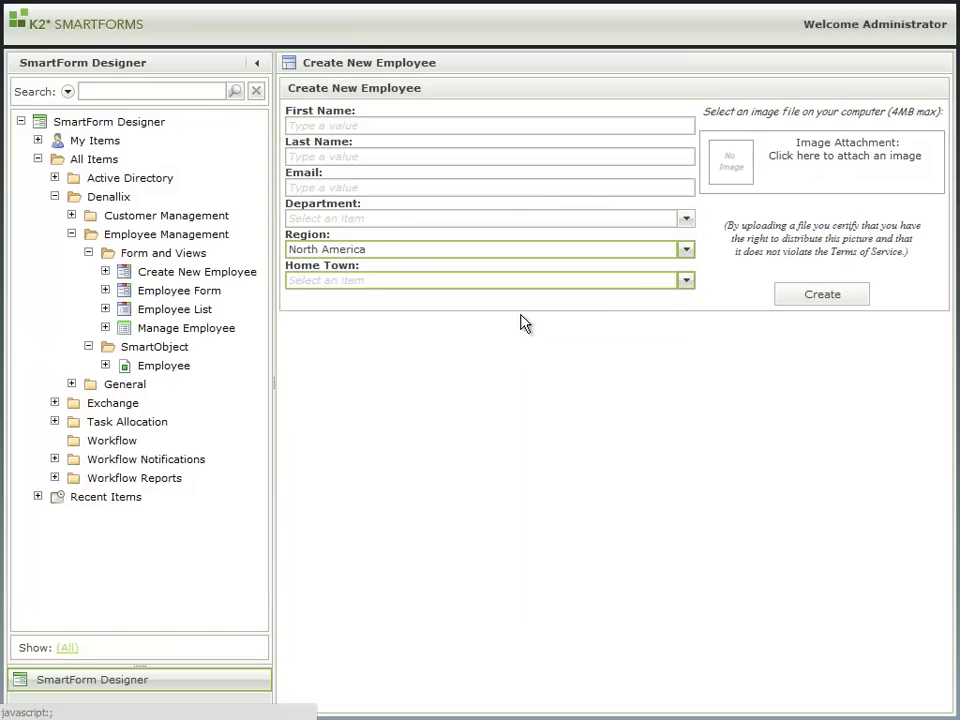
{"action": "left_click", "coordinate": [687, 283]}
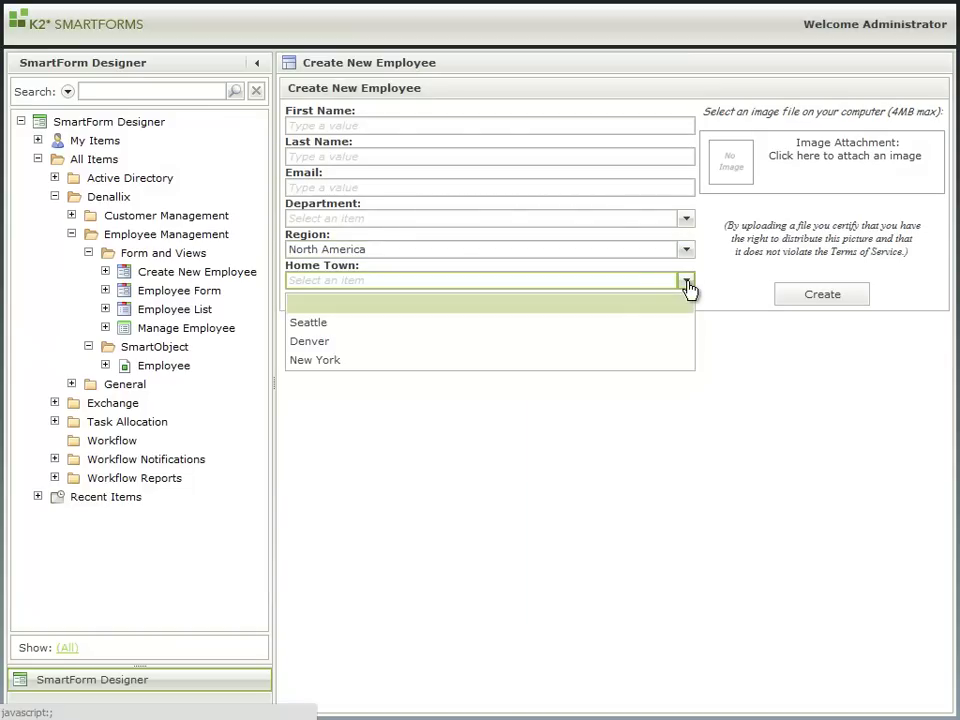
{"action": "left_click", "coordinate": [636, 342]}
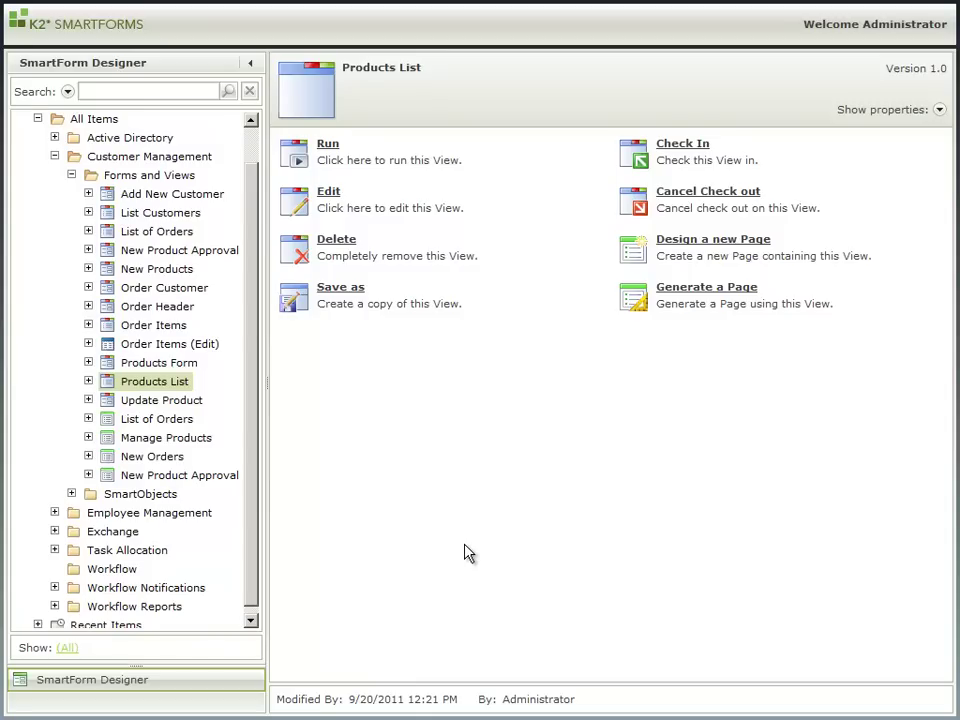
Step: Add a new rule named 'Edit Product' to the Products List view's rules
{"action": "left_click", "coordinate": [329, 192]}
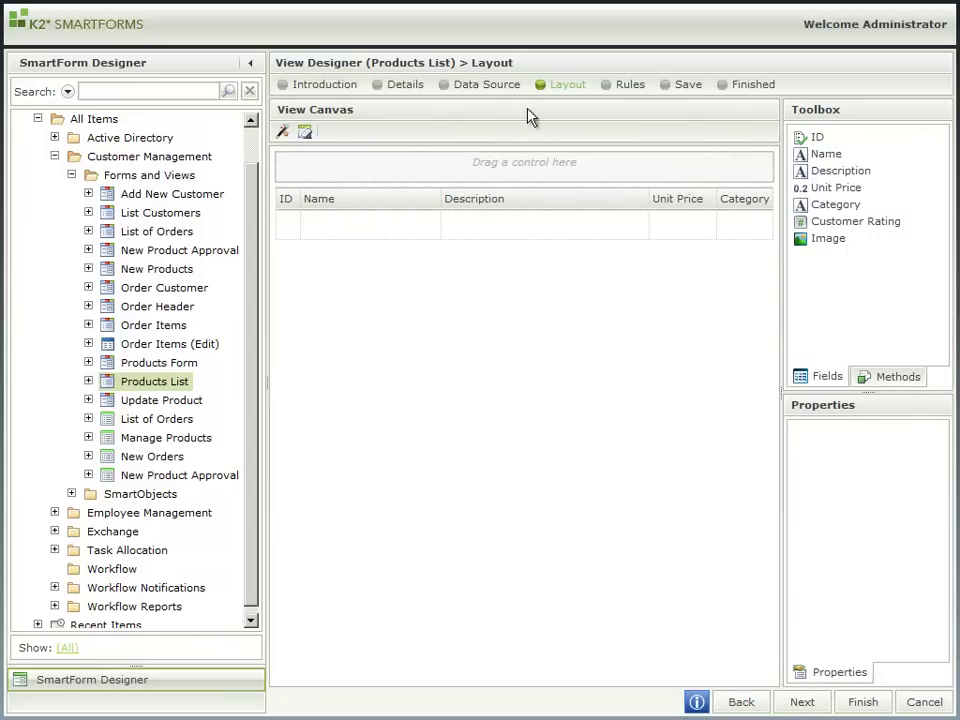
{"action": "left_click", "coordinate": [627, 89]}
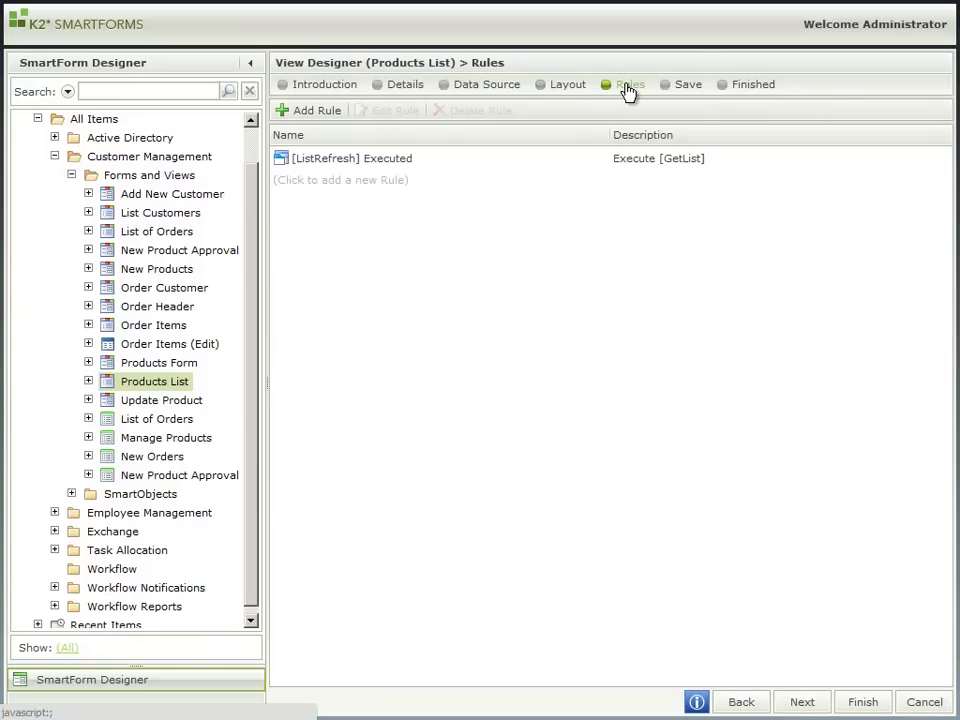
{"action": "left_click", "coordinate": [327, 115]}
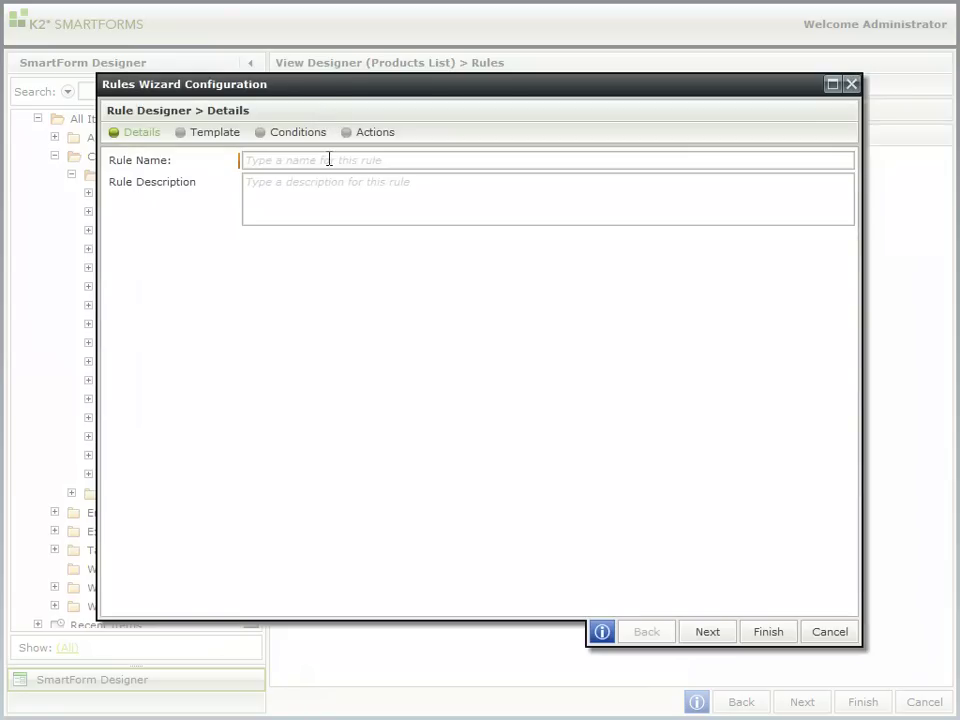
{"action": "left_click", "coordinate": [329, 159]}
{"action": "type", "text": "Edit"}
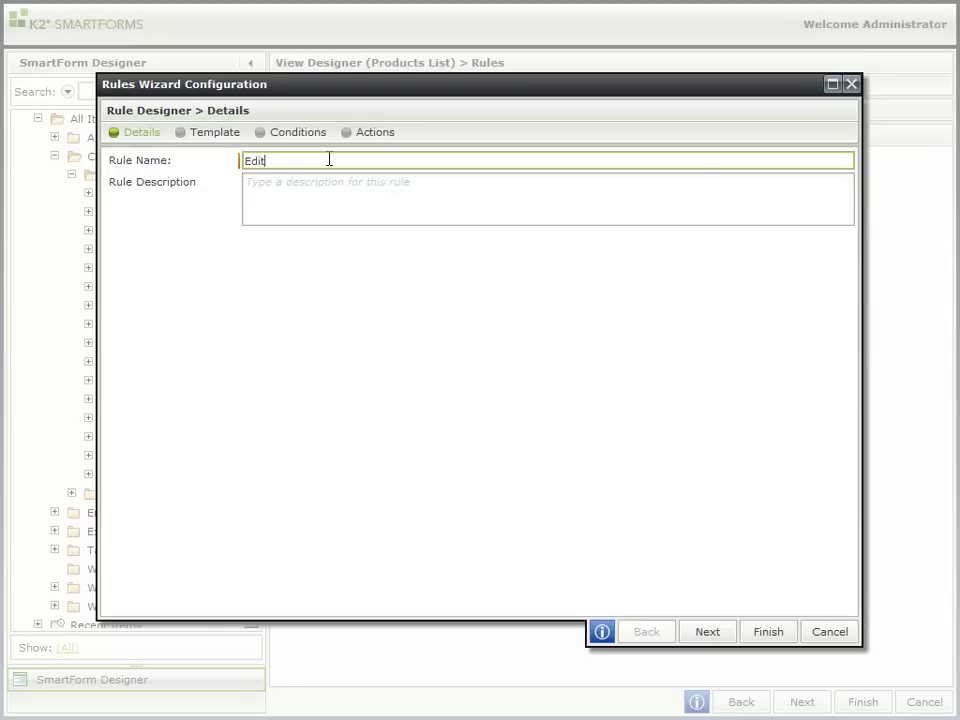
{"action": "type", "text": " Product"}
{"action": "left_click", "coordinate": [706, 632]}
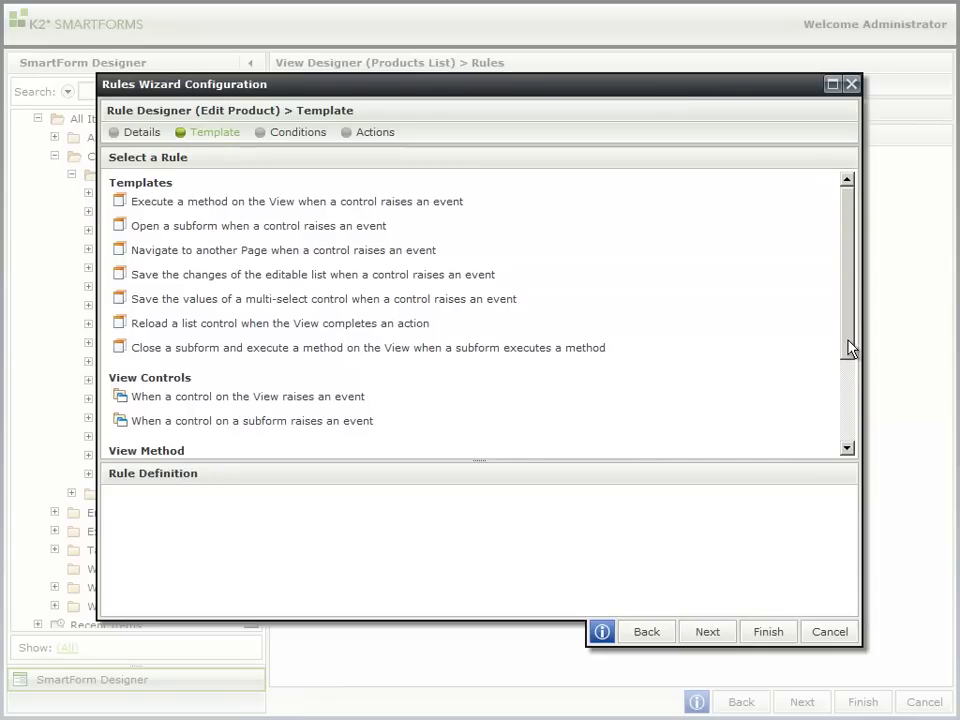
Step: Make the Edit Product rule fire when the view has List Item Double Clicked
{"action": "left_click_drag", "start_coordinate": [846, 349], "coordinate": [846, 398]}
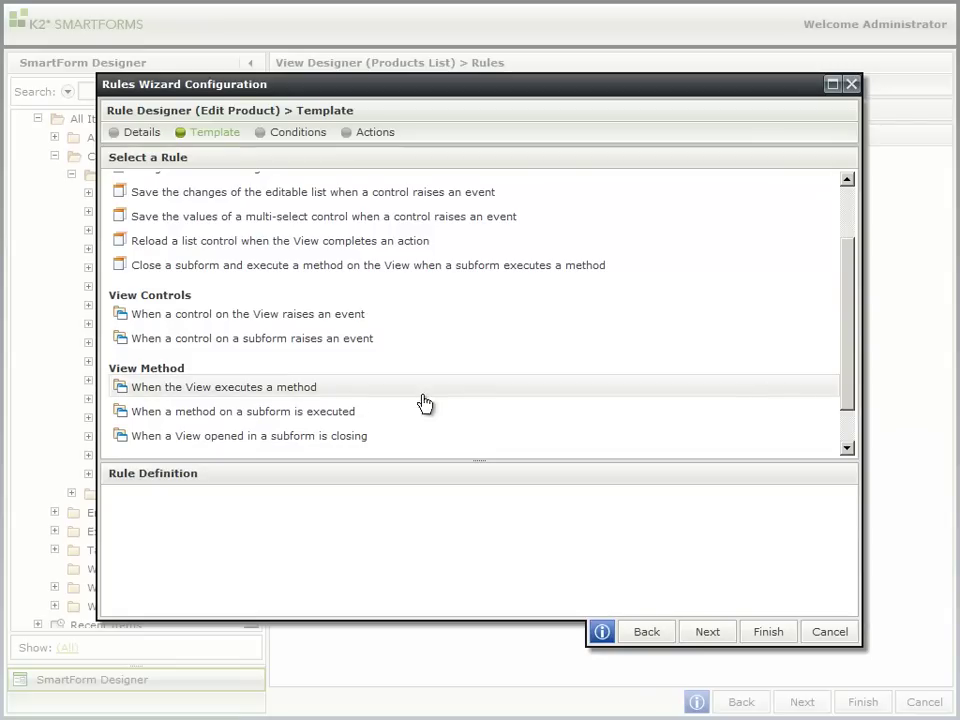
{"action": "left_click", "coordinate": [314, 396]}
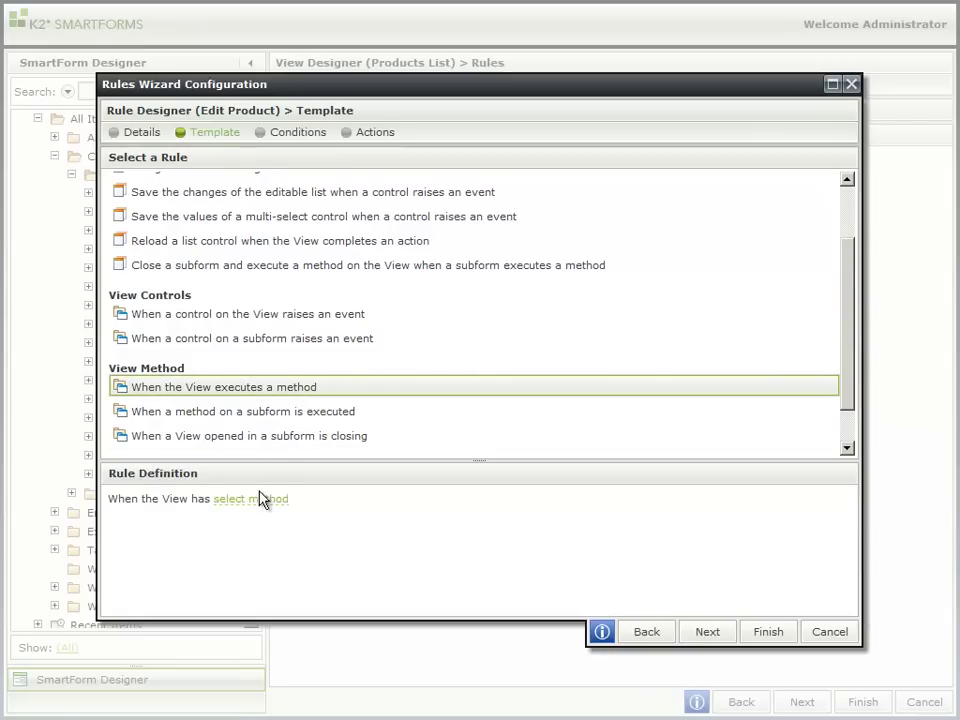
{"action": "mouse_move", "coordinate": [260, 505]}
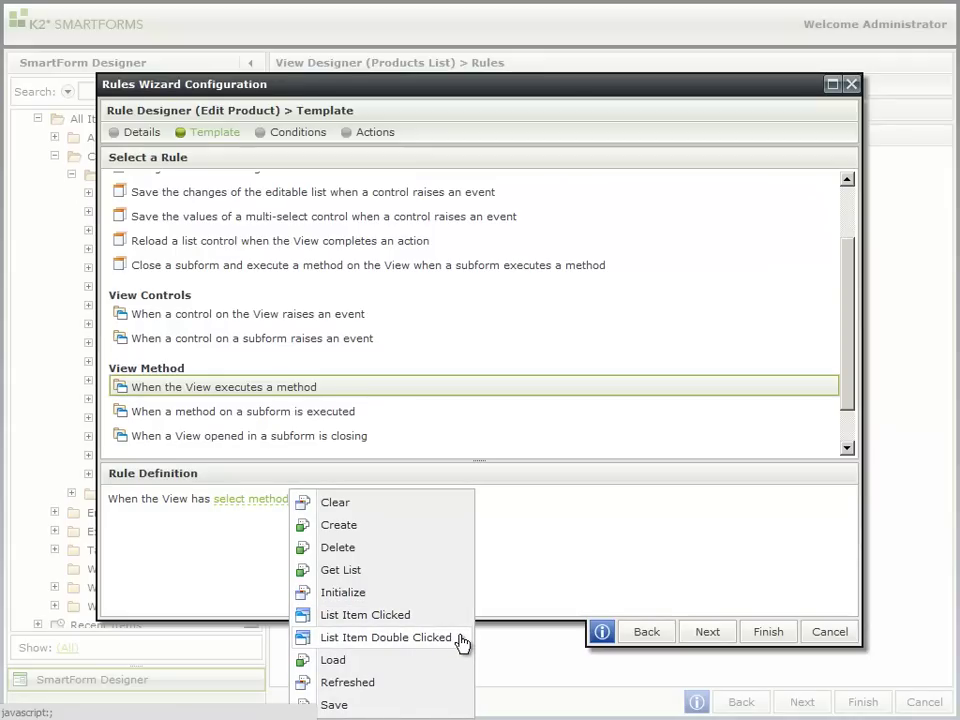
{"action": "left_click", "coordinate": [462, 640]}
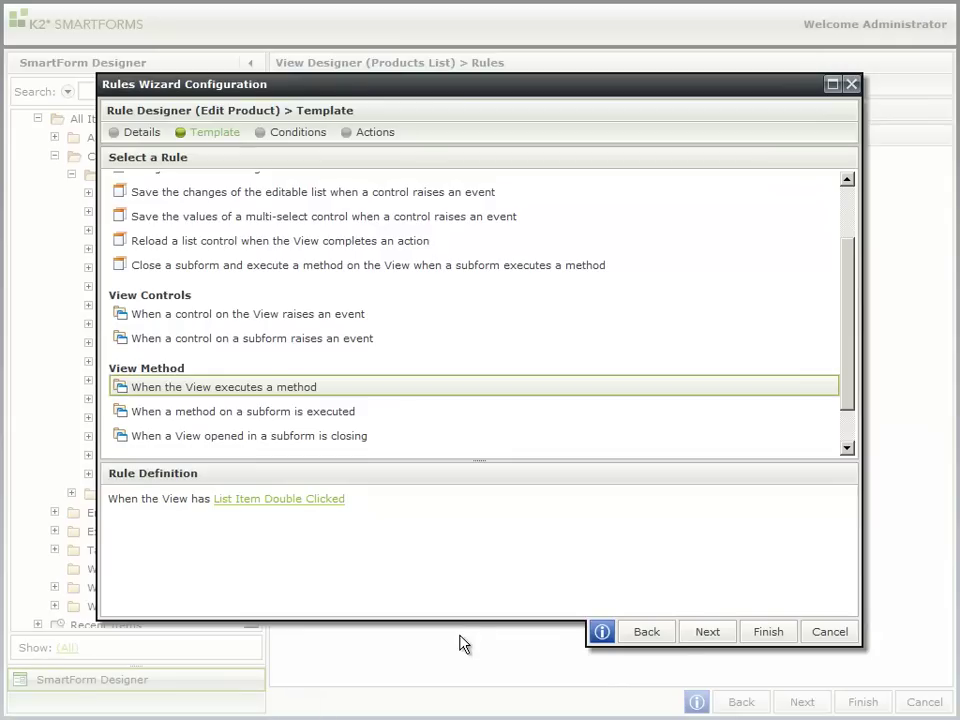
Step: Skip conditions and choose the 'Open a subform and execute a method' action
{"action": "left_click", "coordinate": [707, 634]}
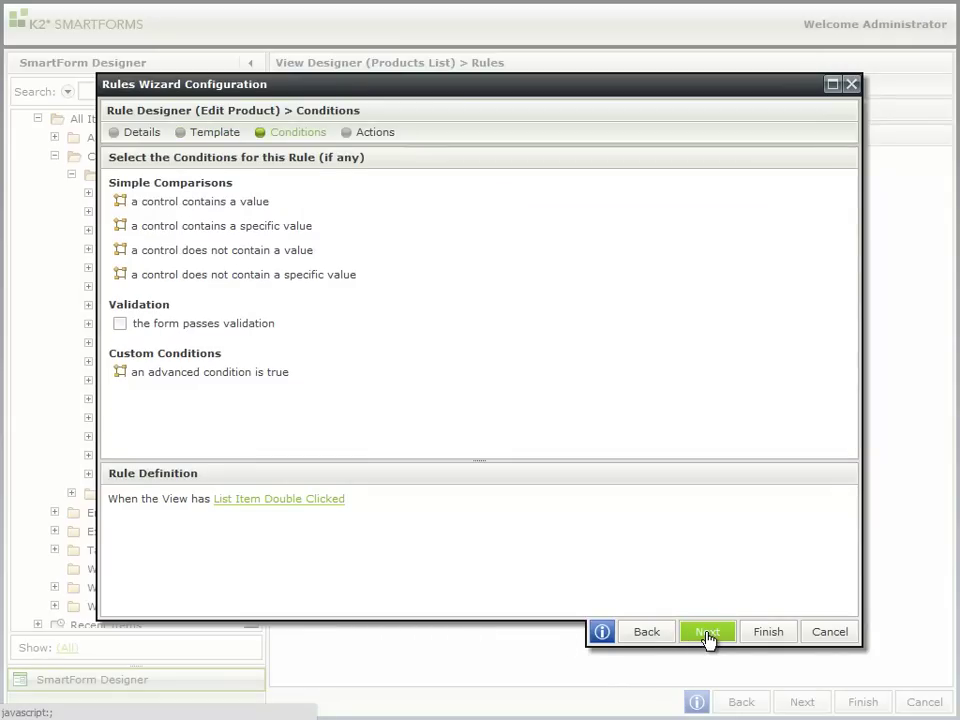
{"action": "left_click", "coordinate": [707, 634]}
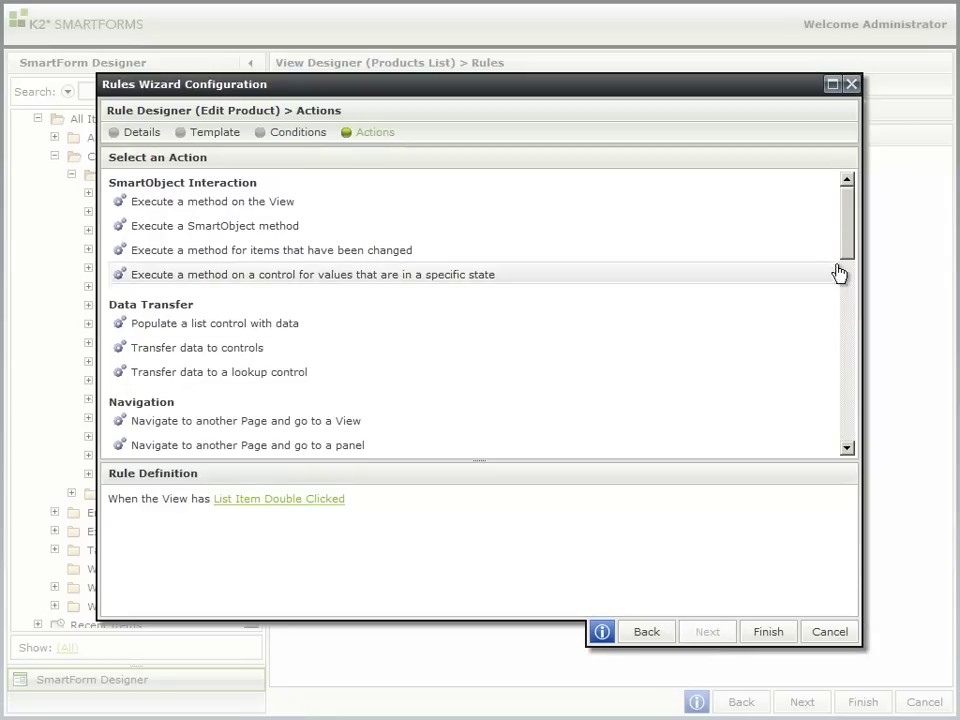
{"action": "scroll", "coordinate": [849, 278], "scroll_direction": "down", "scroll_amount": 2}
{"action": "left_click_drag", "start_coordinate": [849, 278], "coordinate": [848, 335]}
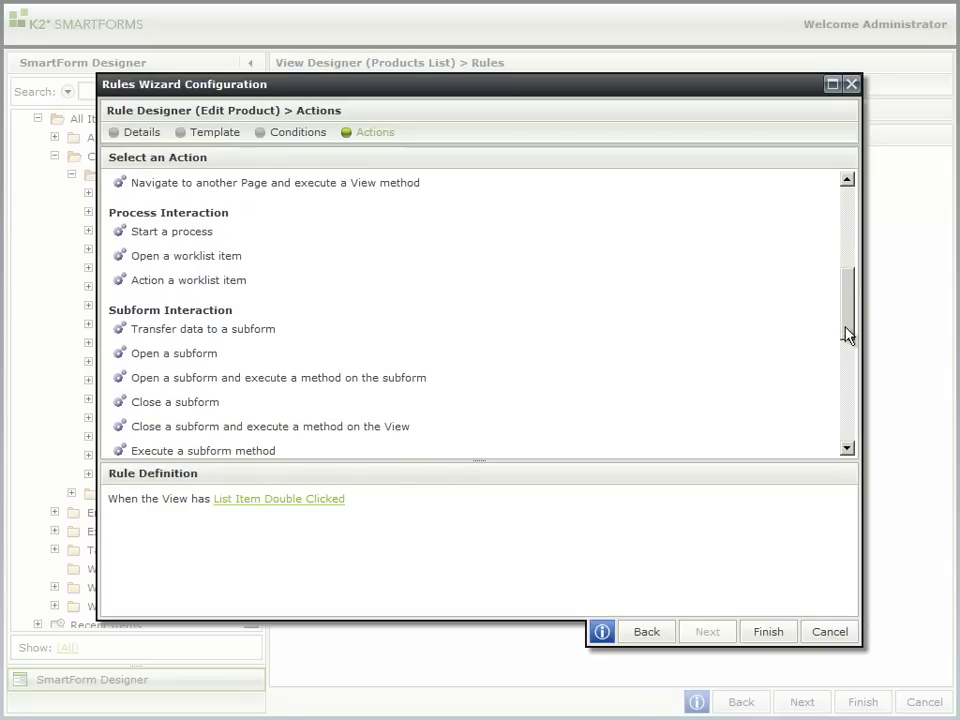
{"action": "left_click", "coordinate": [420, 387]}
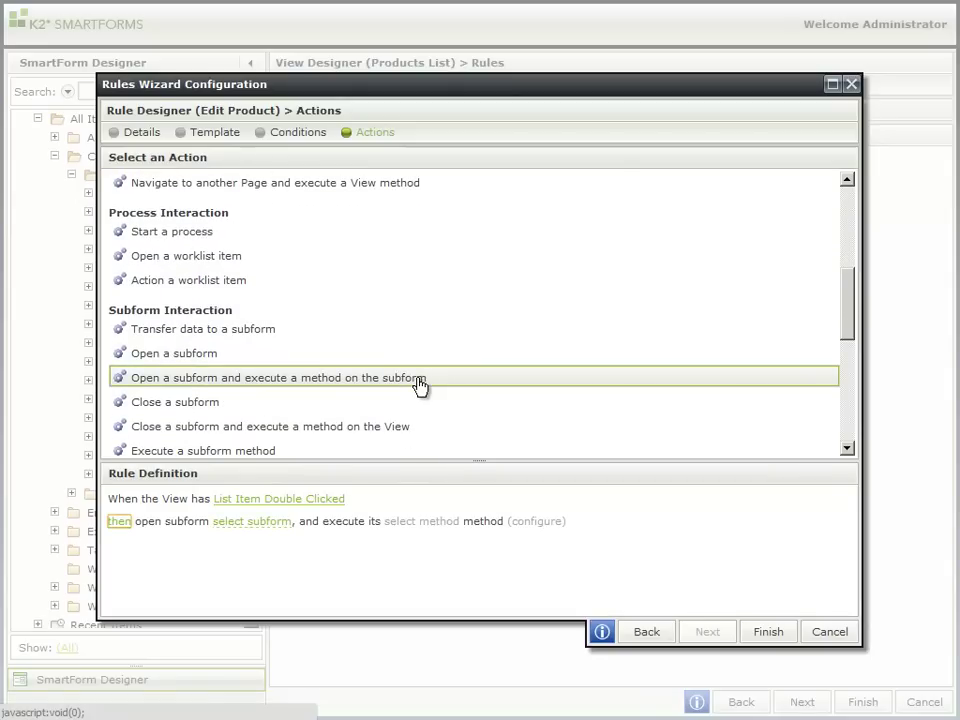
Step: Set the subform to the Update Product view running its Load method
{"action": "left_click", "coordinate": [268, 524]}
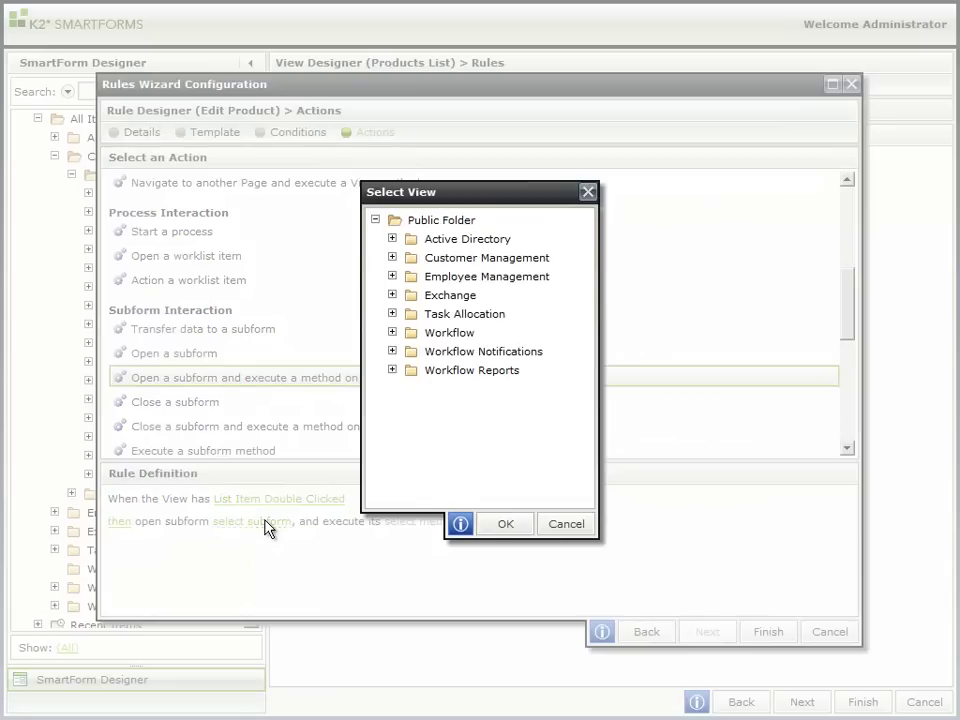
{"action": "left_click", "coordinate": [392, 257]}
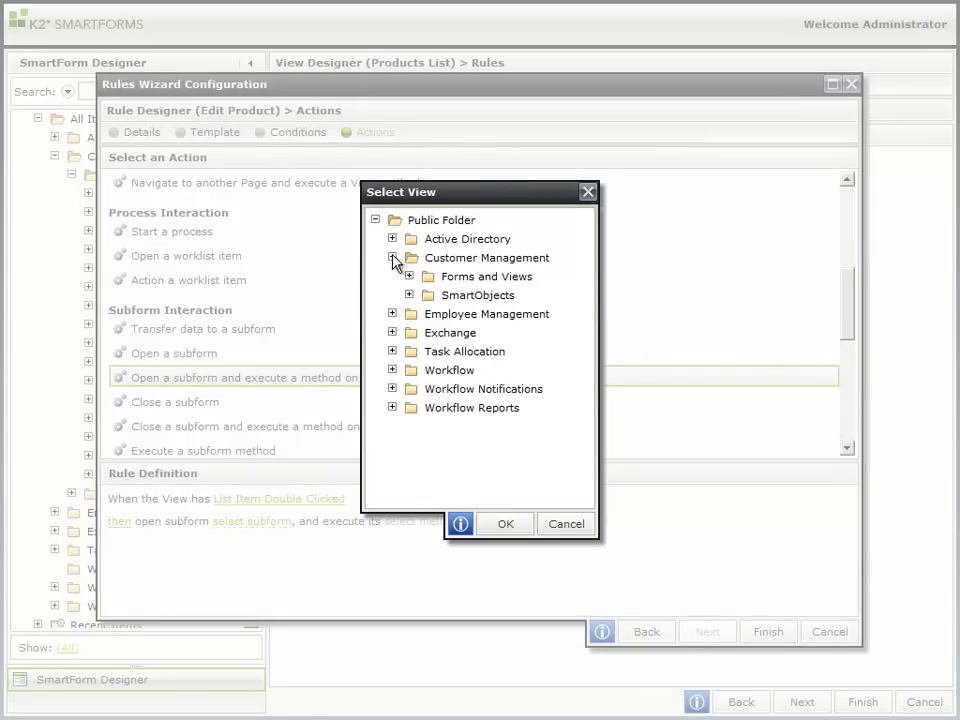
{"action": "left_click", "coordinate": [409, 276]}
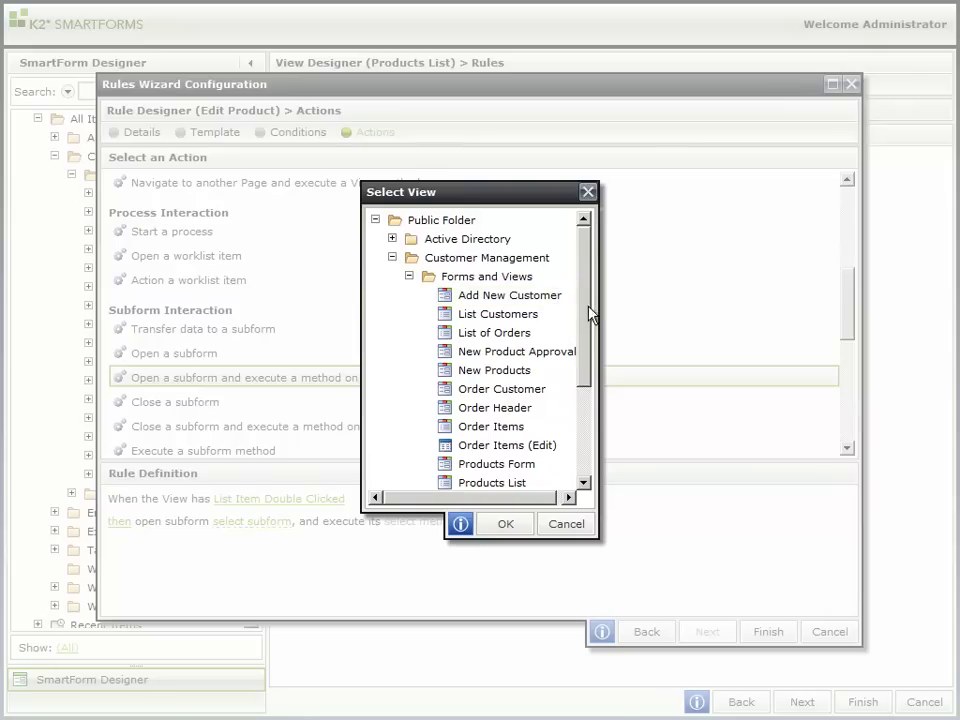
{"action": "left_click_drag", "start_coordinate": [589, 314], "coordinate": [590, 340]}
{"action": "left_click", "coordinate": [511, 452]}
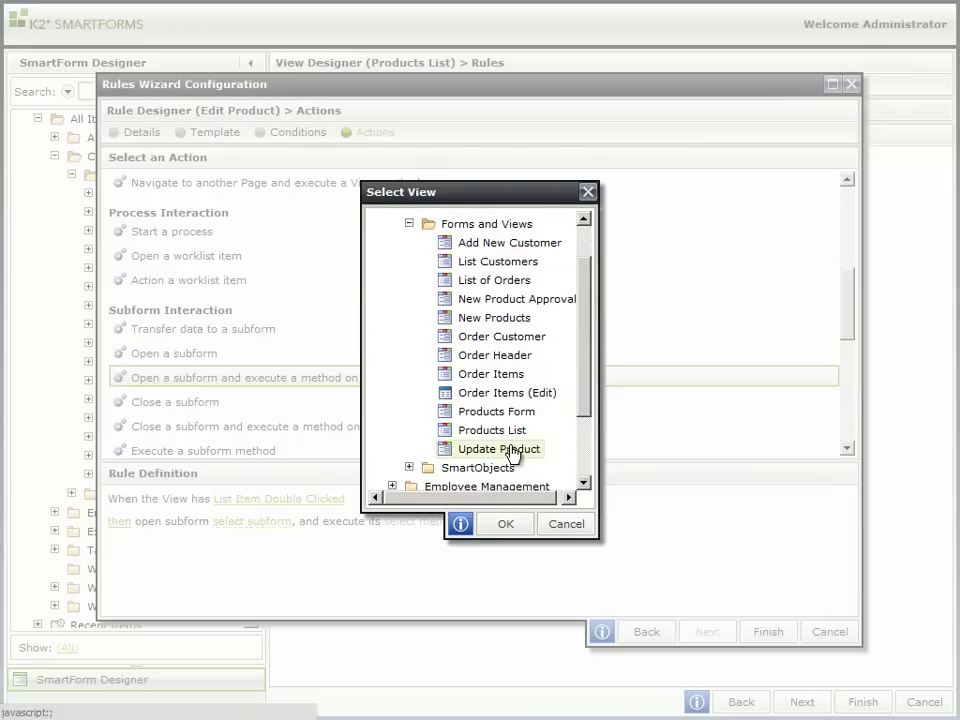
{"action": "left_click", "coordinate": [507, 527]}
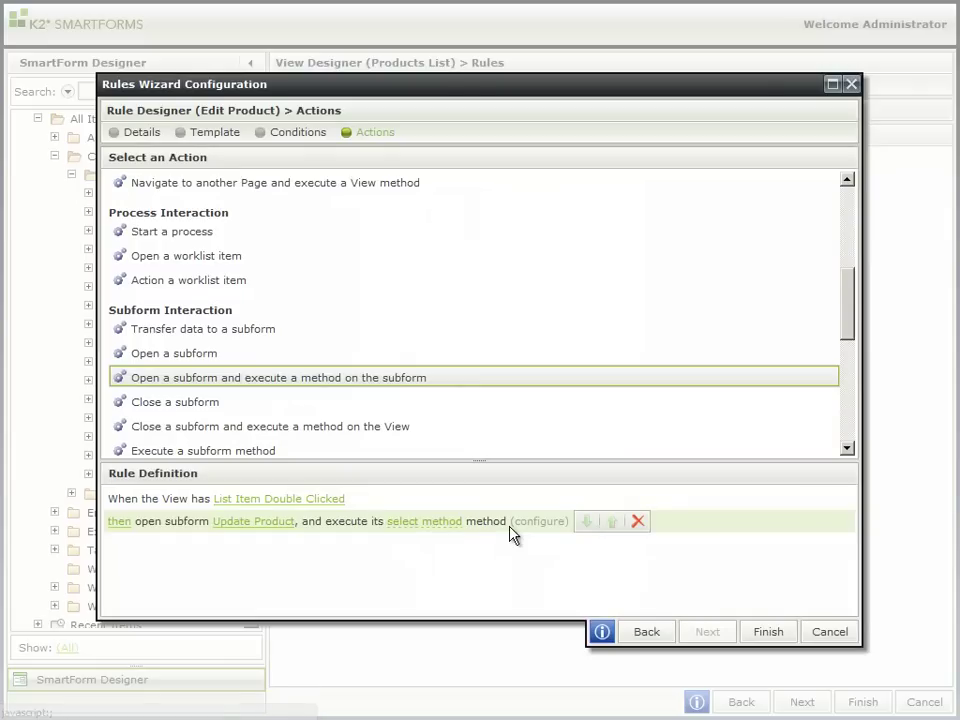
{"action": "left_click", "coordinate": [441, 525]}
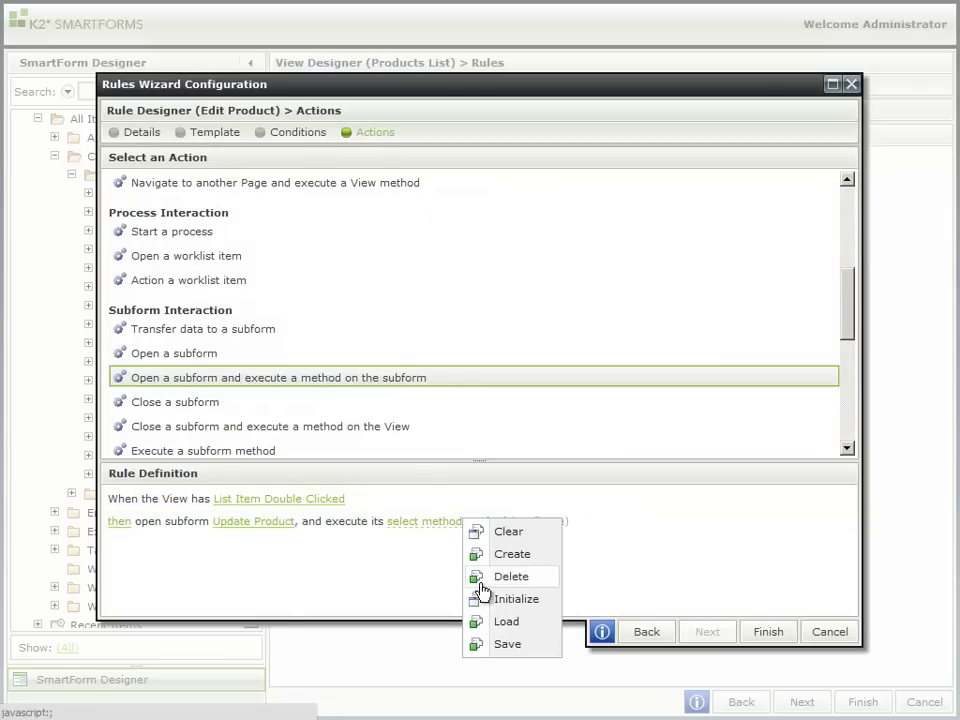
{"action": "left_click", "coordinate": [507, 623]}
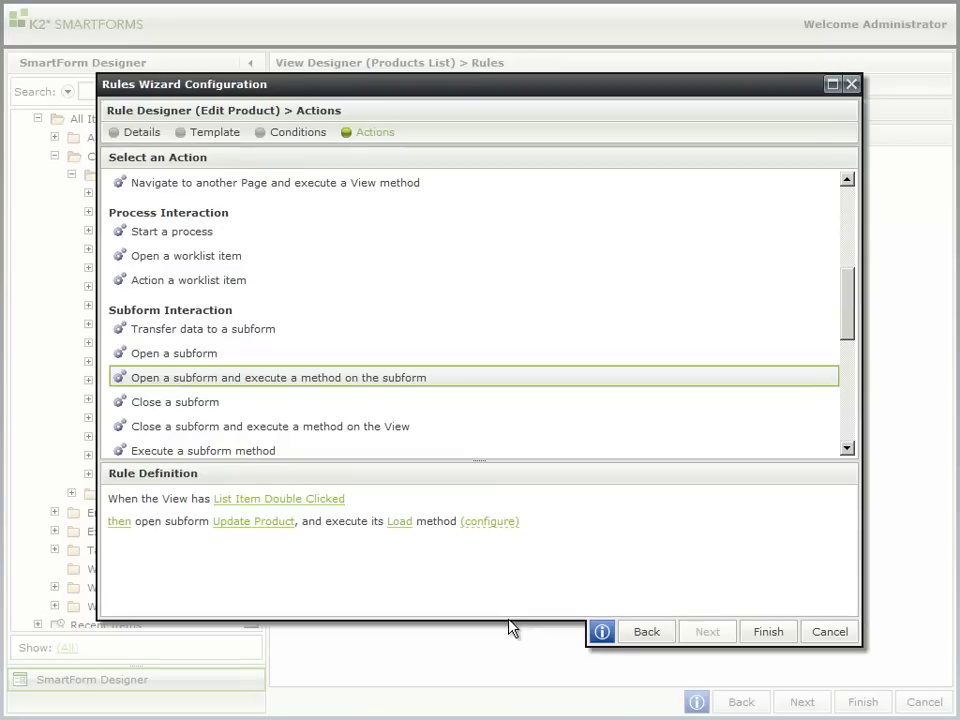
Step: Map the Products List ID field to the Load method's ID input
{"action": "left_click", "coordinate": [493, 521]}
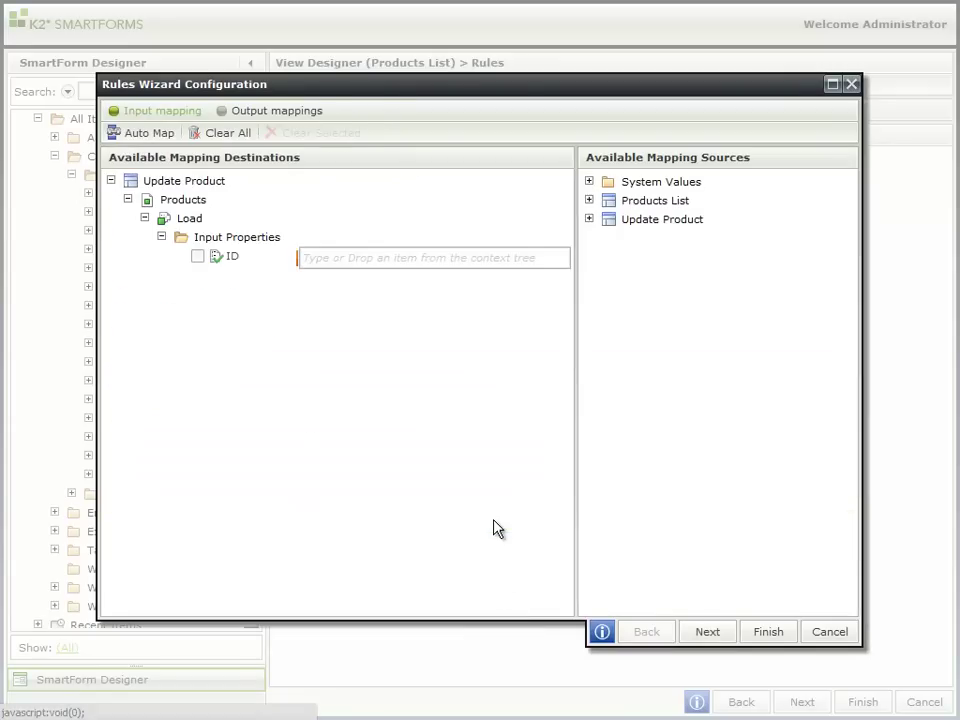
{"action": "left_click", "coordinate": [590, 201]}
{"action": "left_click", "coordinate": [606, 219]}
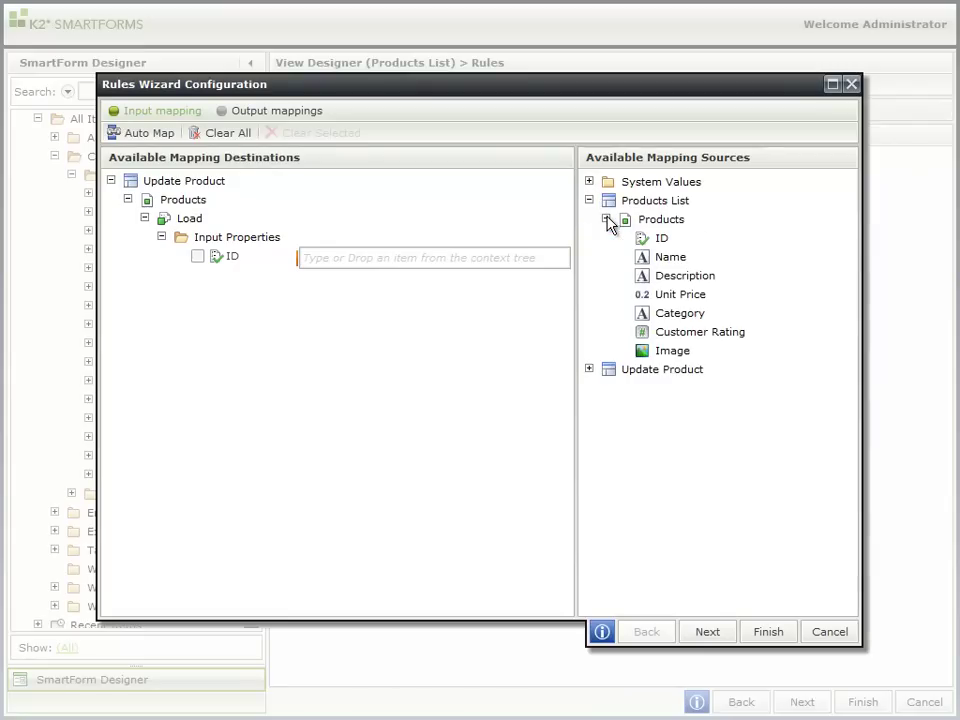
{"action": "left_click_drag", "start_coordinate": [658, 242], "coordinate": [489, 257]}
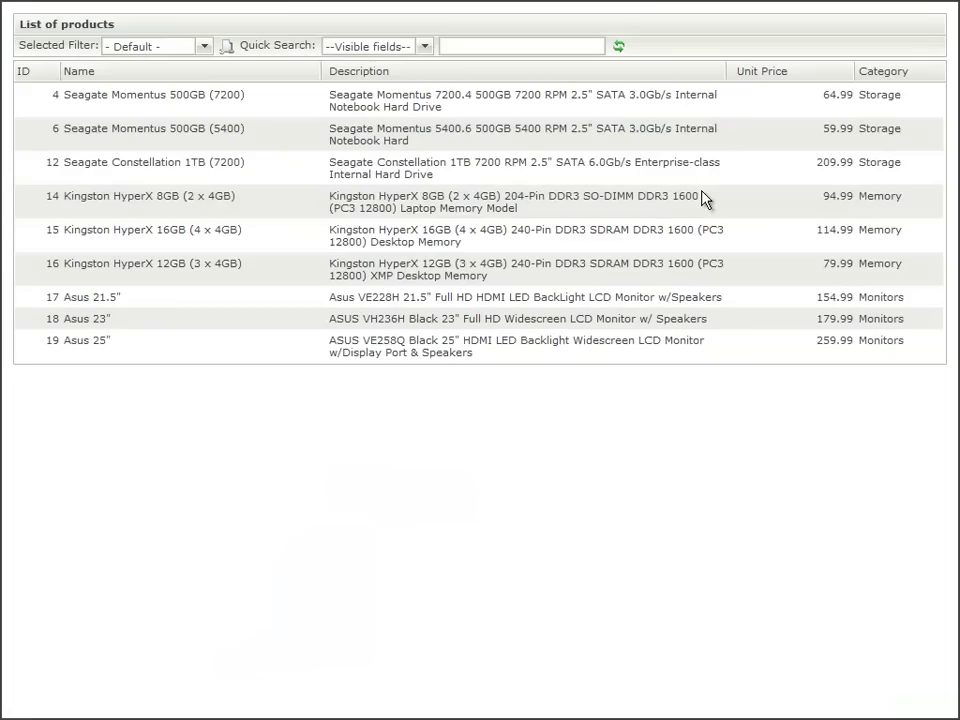
Step: Open product 12, give it four stars and attach Seagate Constellation 1TB.jpg
{"action": "double_click", "coordinate": [572, 162]}
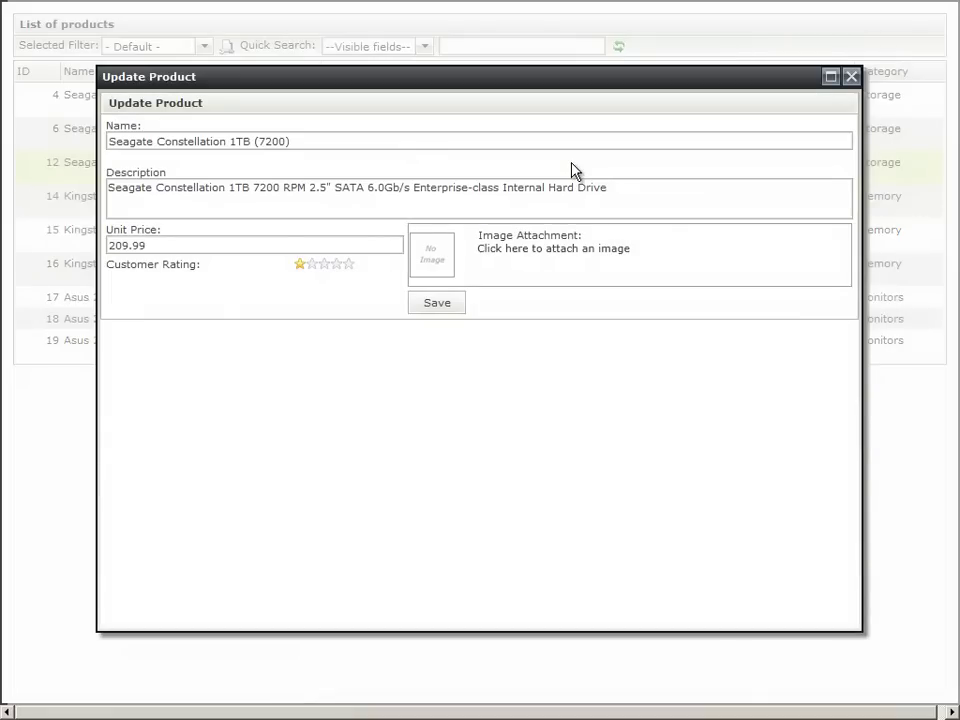
{"action": "left_click", "coordinate": [338, 265]}
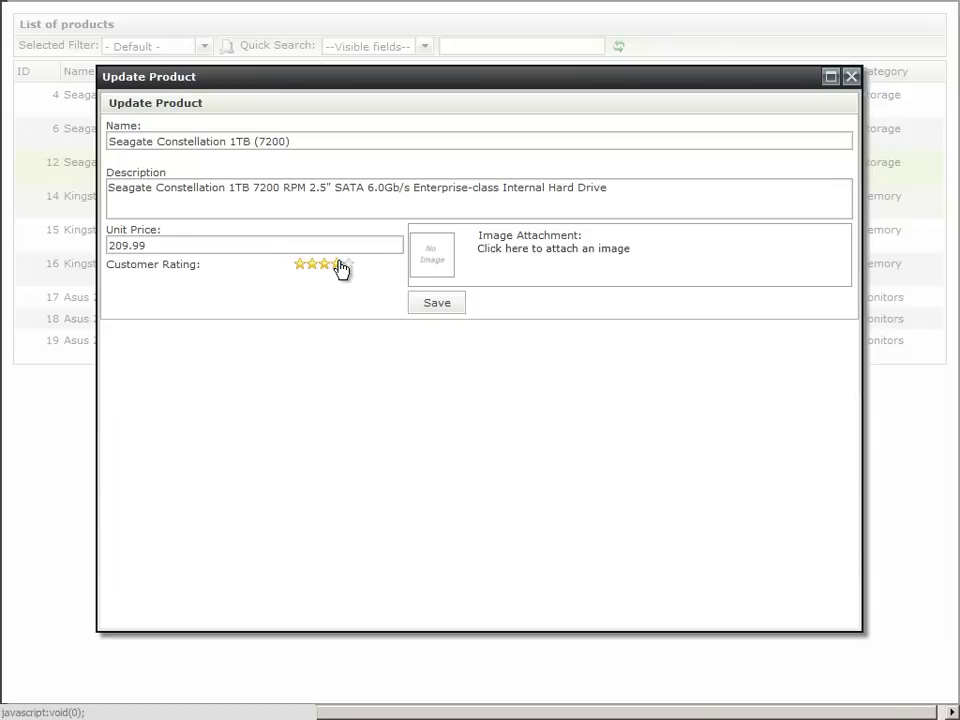
{"action": "left_click", "coordinate": [531, 252]}
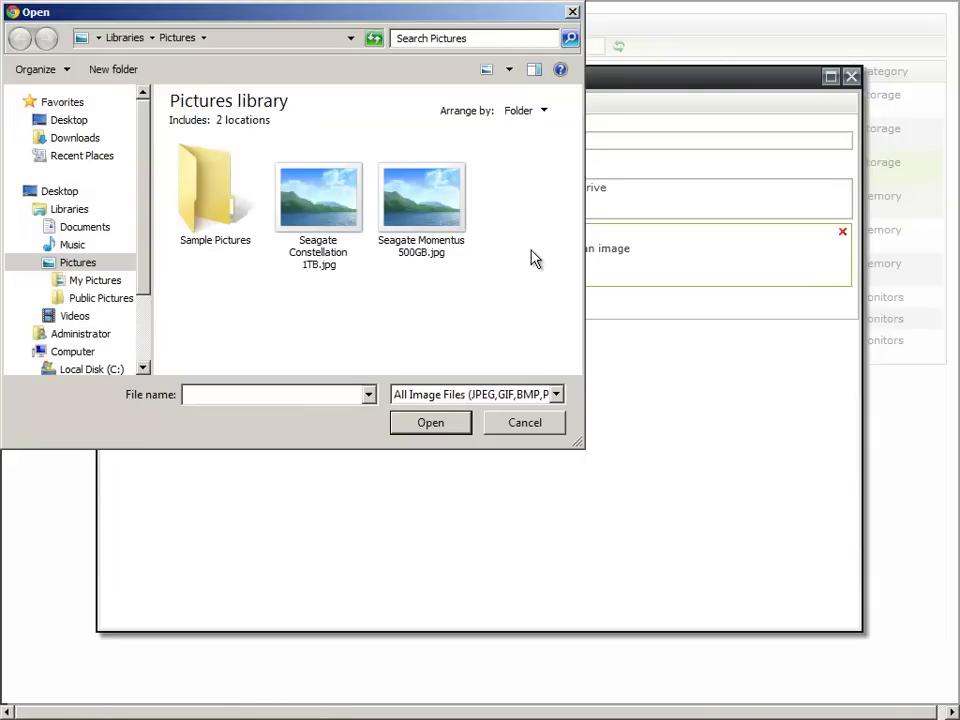
{"action": "left_click", "coordinate": [336, 208]}
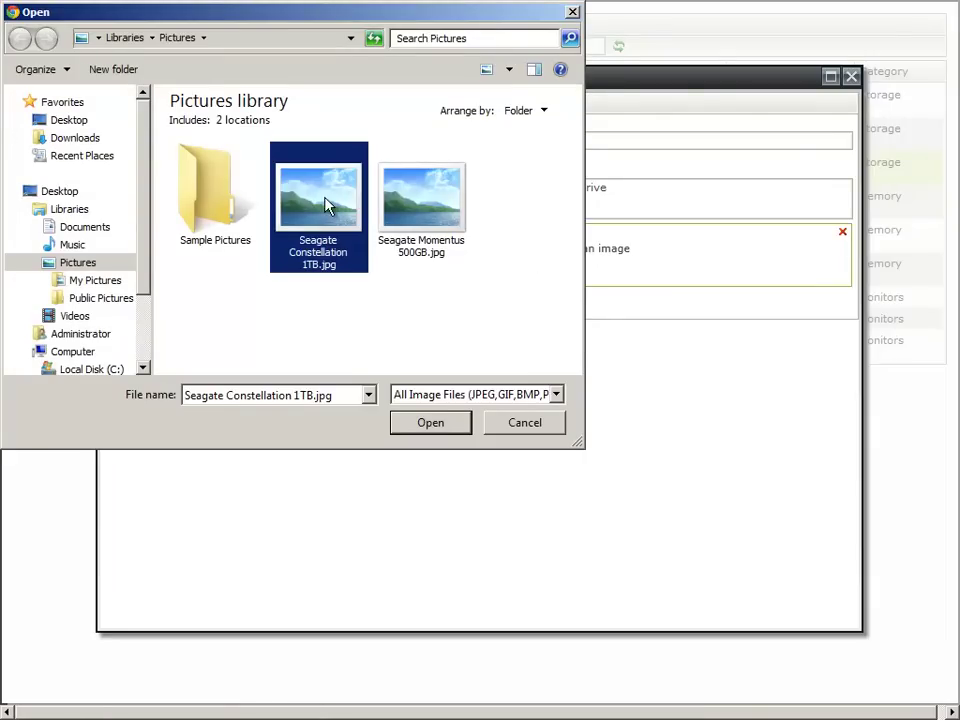
{"action": "left_click", "coordinate": [444, 430]}
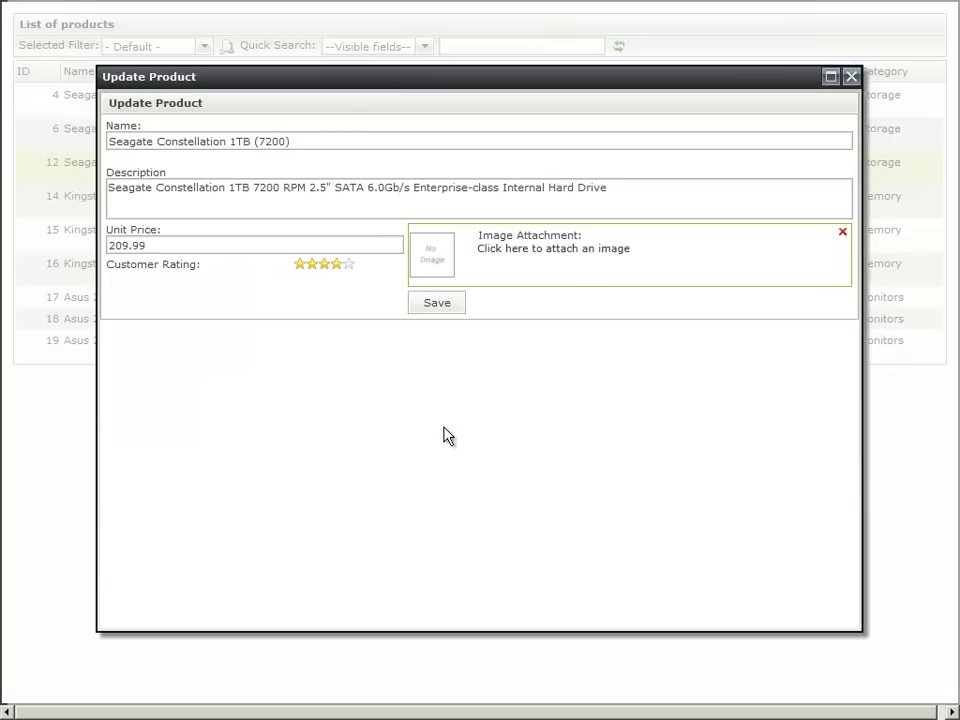
Step: Prefix the product name with '(Special) -' and change the unit price to 189.99
{"action": "left_click", "coordinate": [110, 142]}
{"action": "type", "text": "1)"}
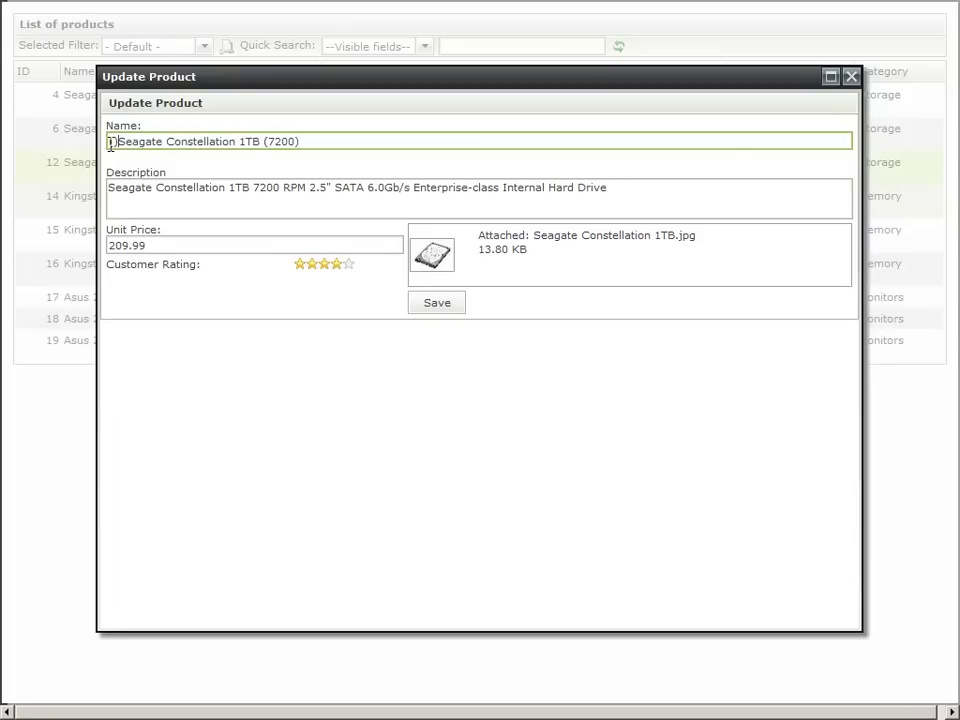
{"action": "type", "text": "Spee"}
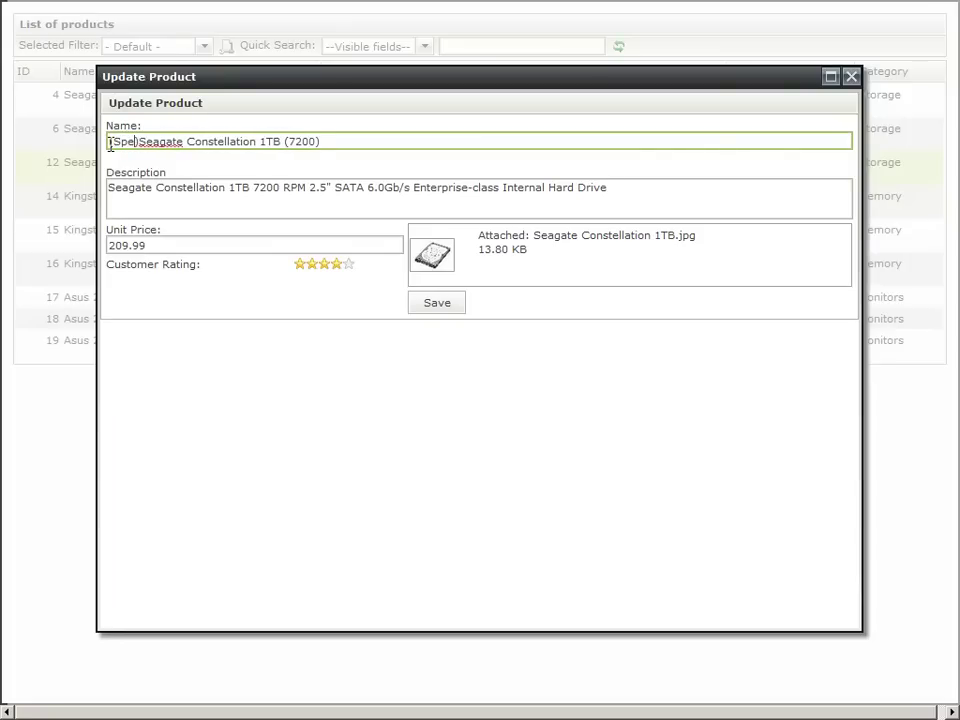
{"action": "type", "text": "ial"}
{"action": "key", "text": "Right"}
{"action": "type", "text": "-"}
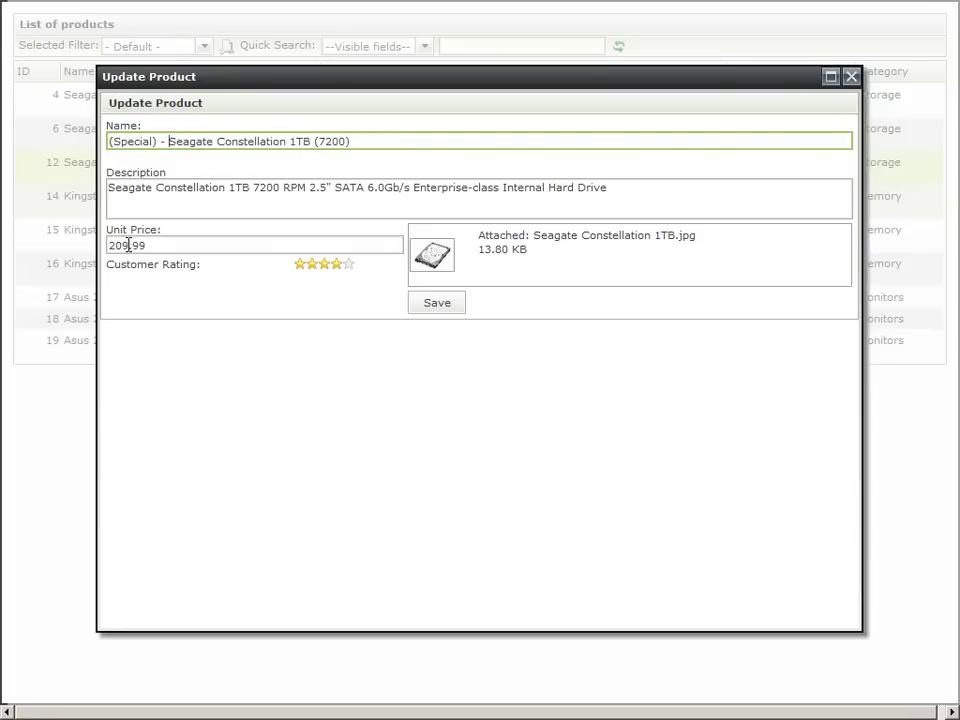
{"action": "left_click_drag", "start_coordinate": [129, 245], "coordinate": [108, 245]}
{"action": "key", "text": "BackSpace"}
{"action": "type", "text": "189"}
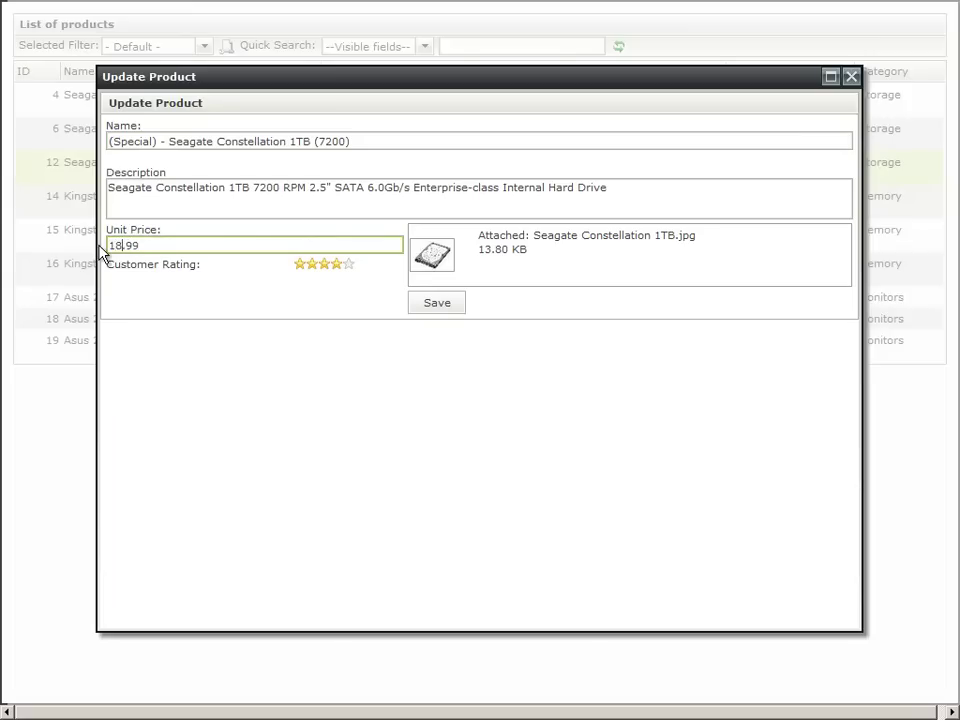
Step: Save product 12's changes from the Update Product subform
{"action": "left_click", "coordinate": [432, 305]}
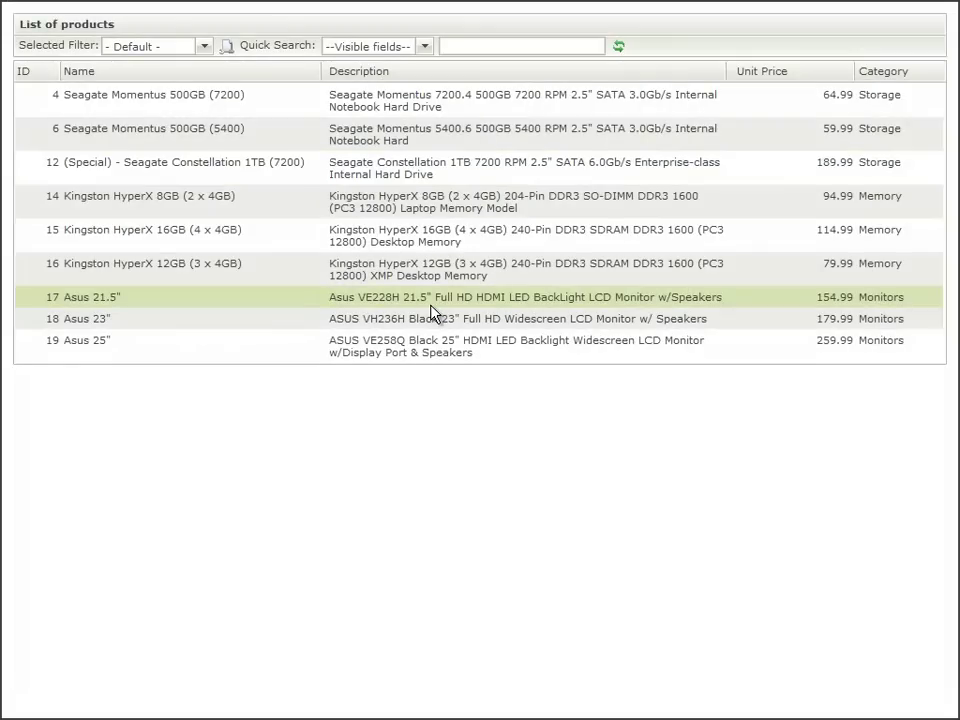